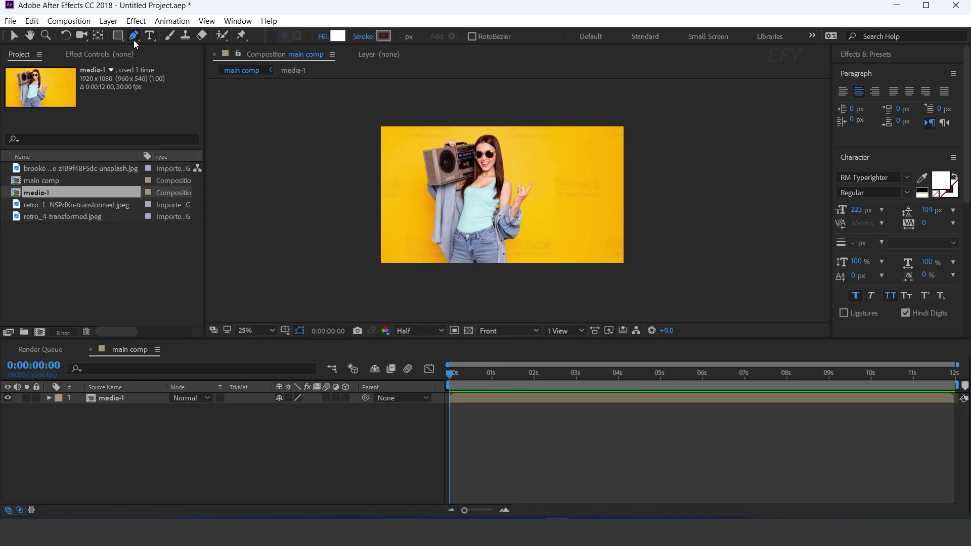
Show the grid and draw a white rectangle with the Pen tool, inset slightly from all four edges of the composition frame
key(ctrl+apostrophe)
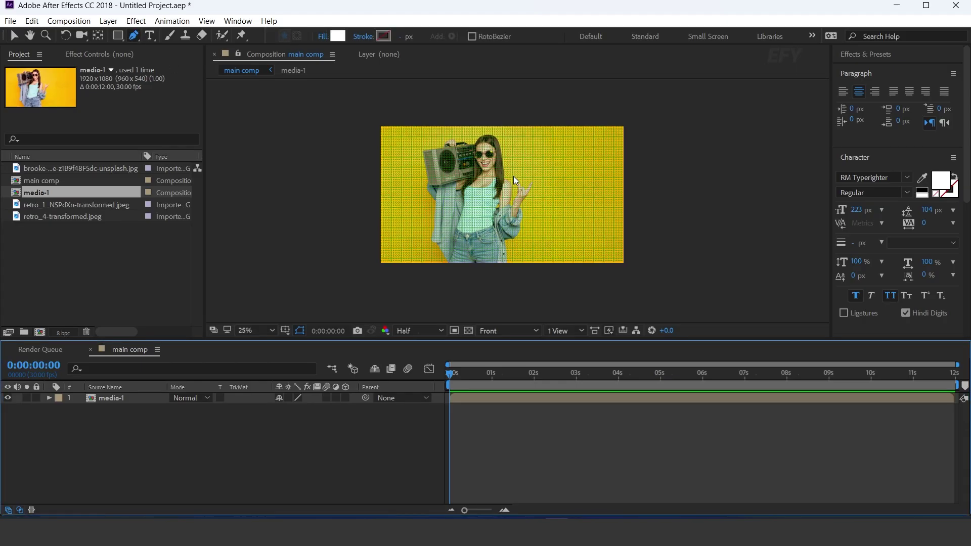
scroll(405, 154, up, 2)
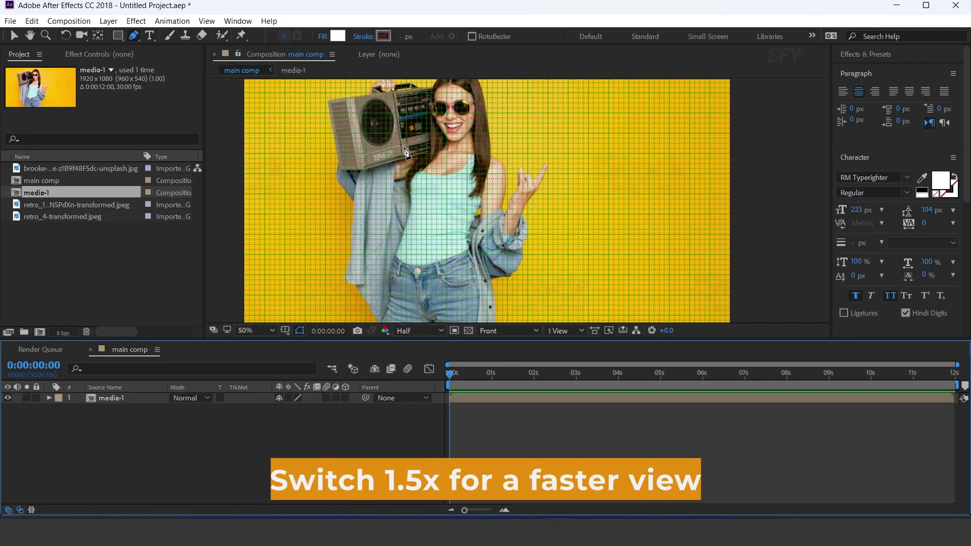
key(space)
drag(411, 173, 492, 197)
key(g)
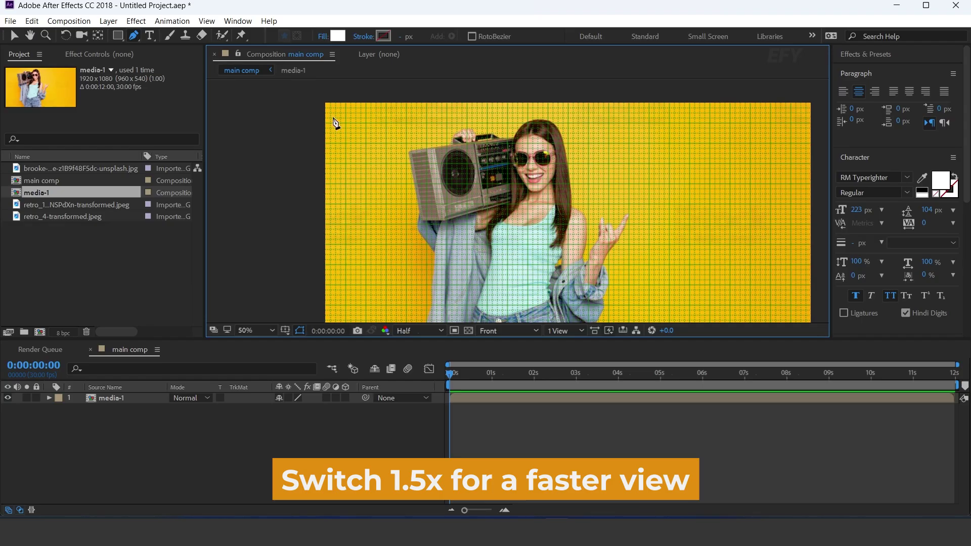
scroll(333, 119, up, 1)
key(space)
drag(349, 124, 449, 243)
scroll(384, 184, down, 1)
key(grave)
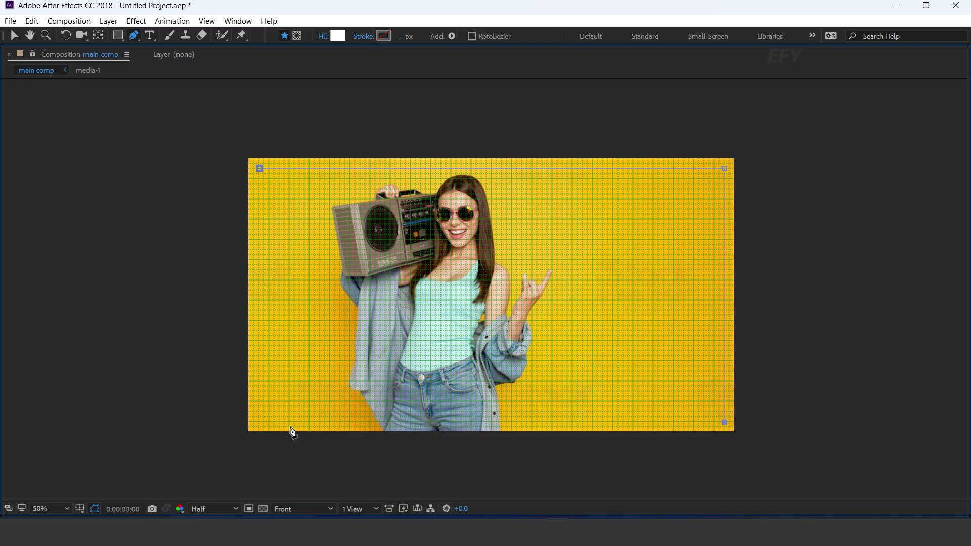
click(260, 169)
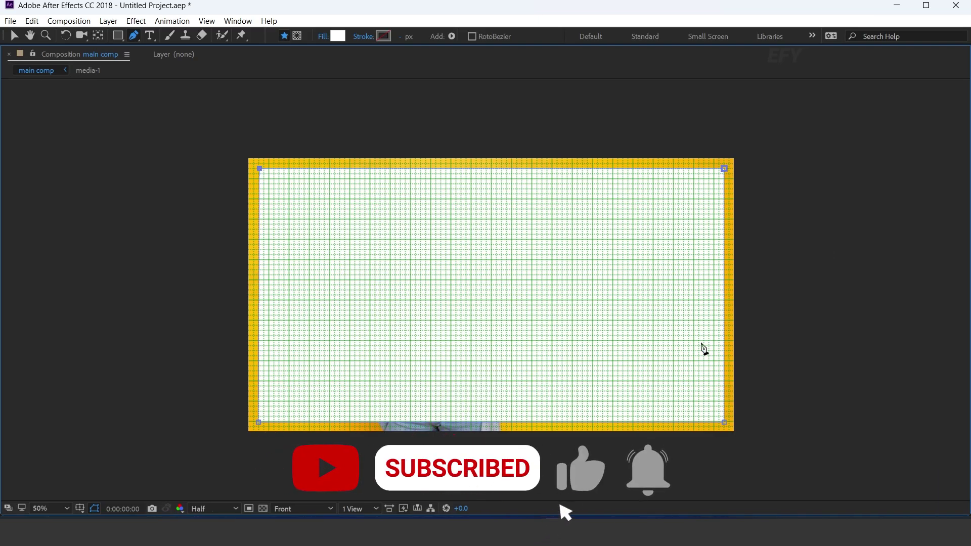
key(grave)
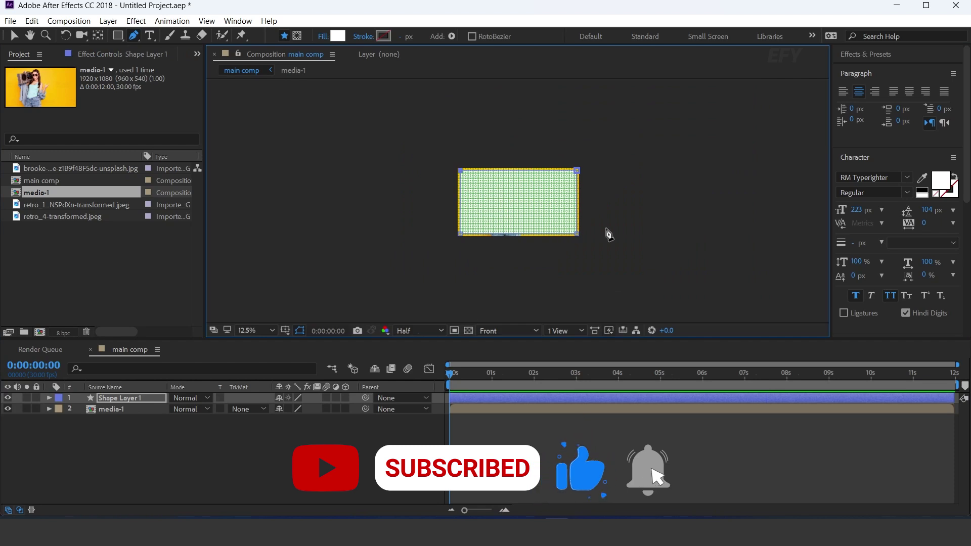
Add Round Corners to the rectangle's shape layer and set the radius to 30
click(49, 398)
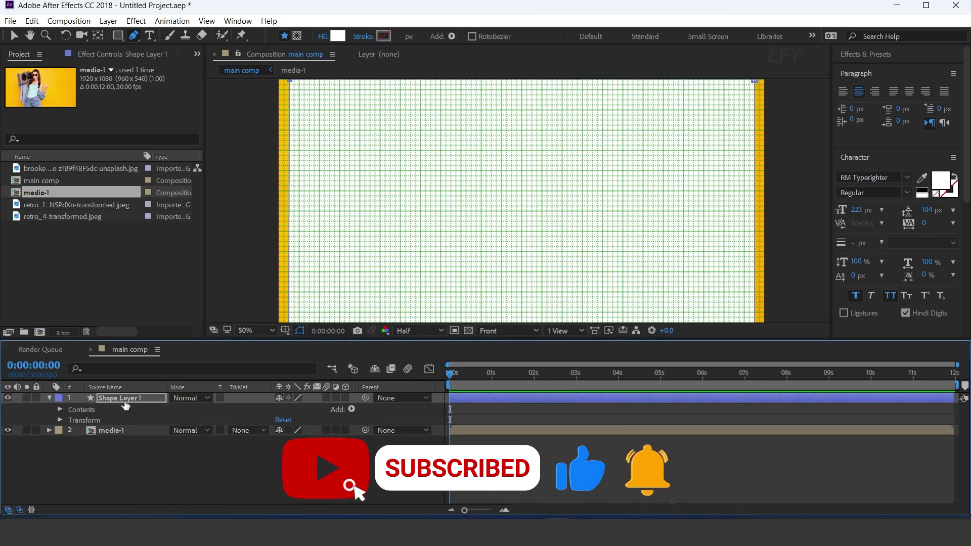
click(358, 408)
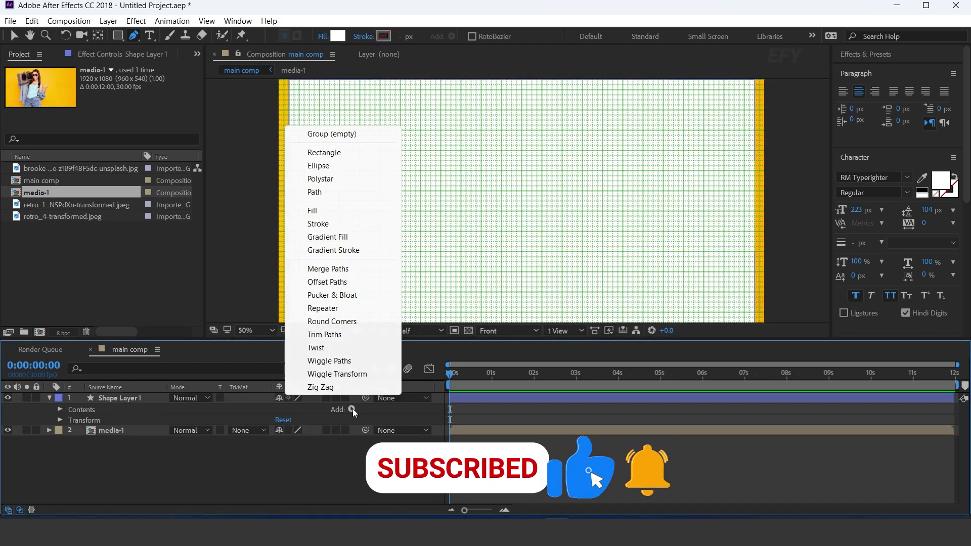
click(343, 322)
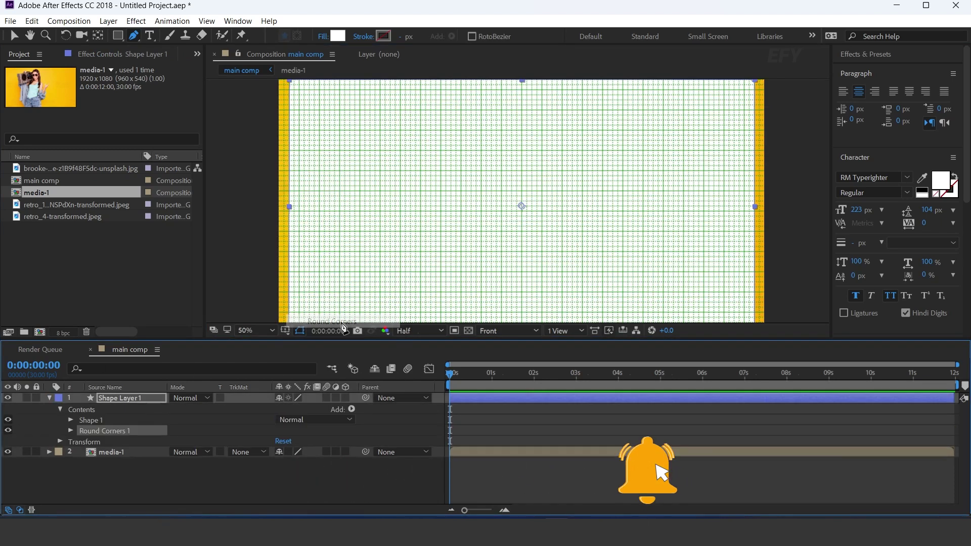
click(72, 431)
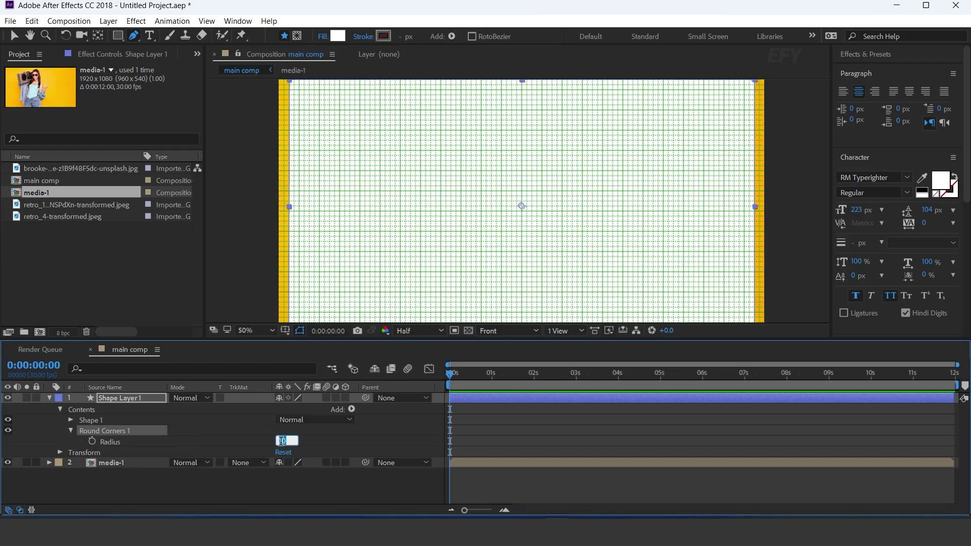
text(30)
key(Return)
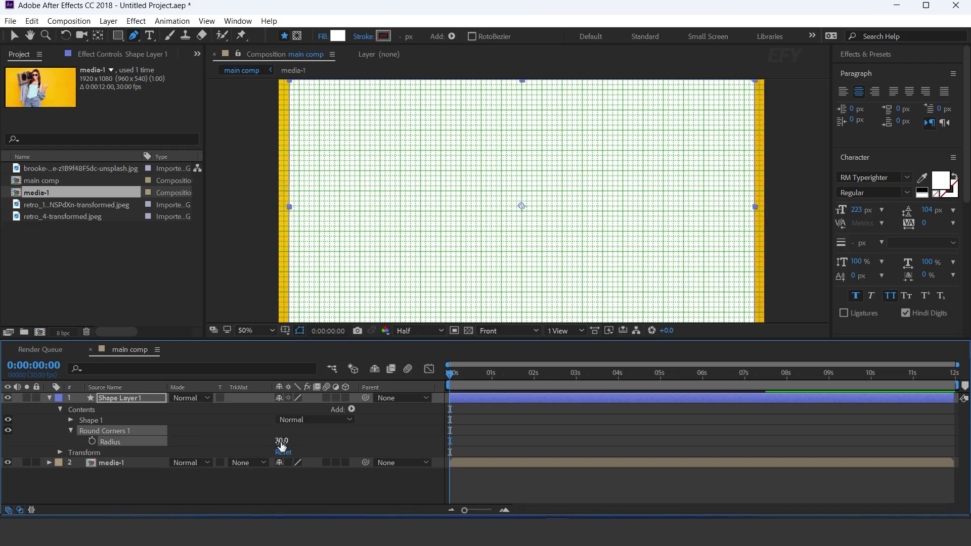
Set the media-1 layer's track matte to Alpha Matte "Shape Layer 1" and hide the grid
click(50, 398)
click(123, 411)
click(250, 409)
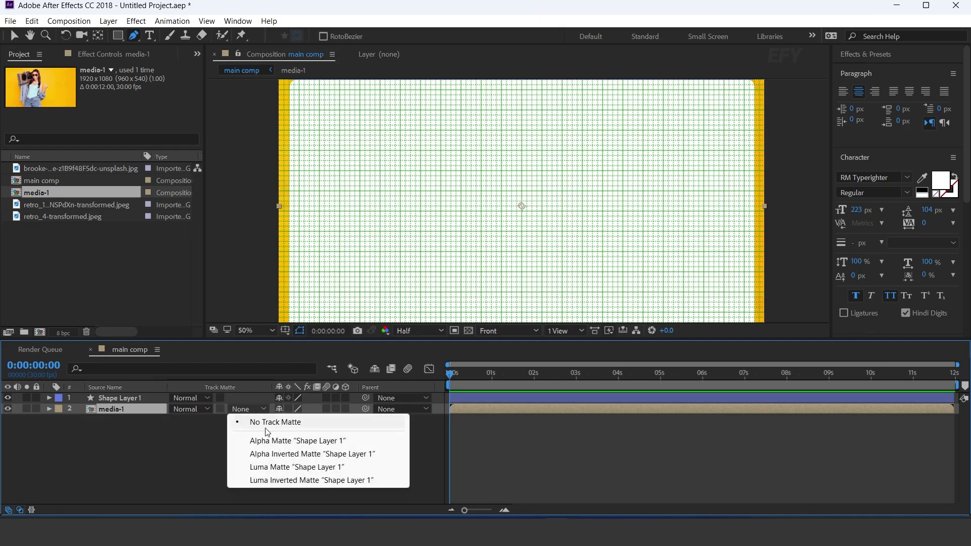
click(278, 441)
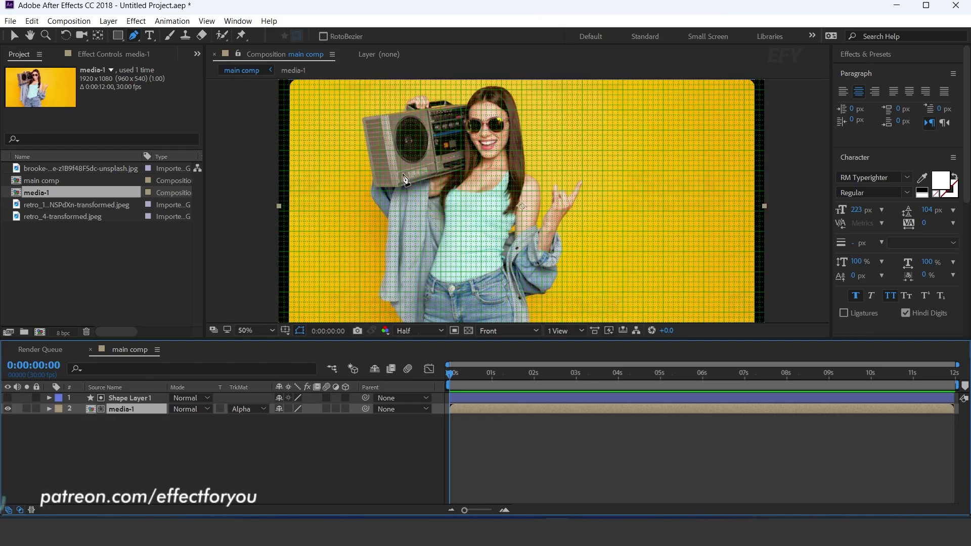
key(ctrl+apostrophe)
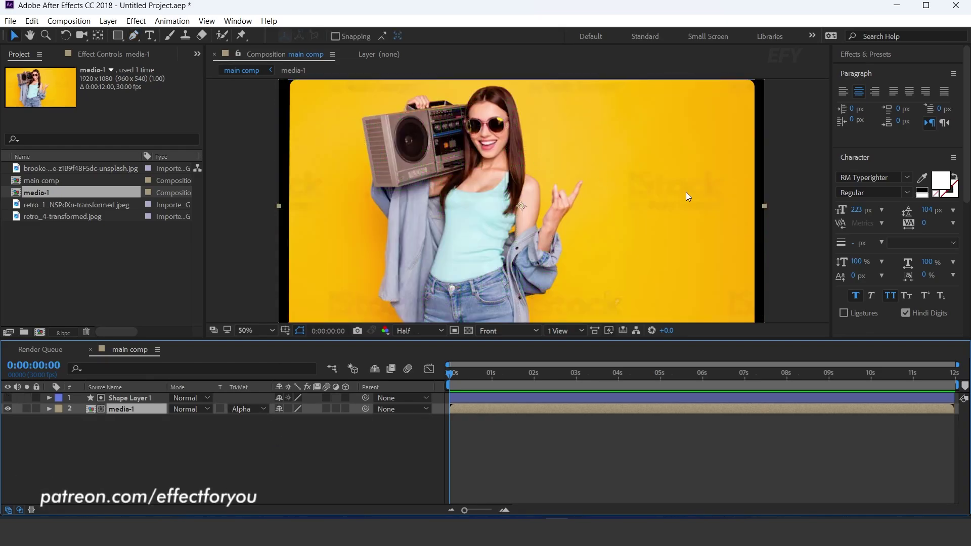
key(comma)
key(F2)
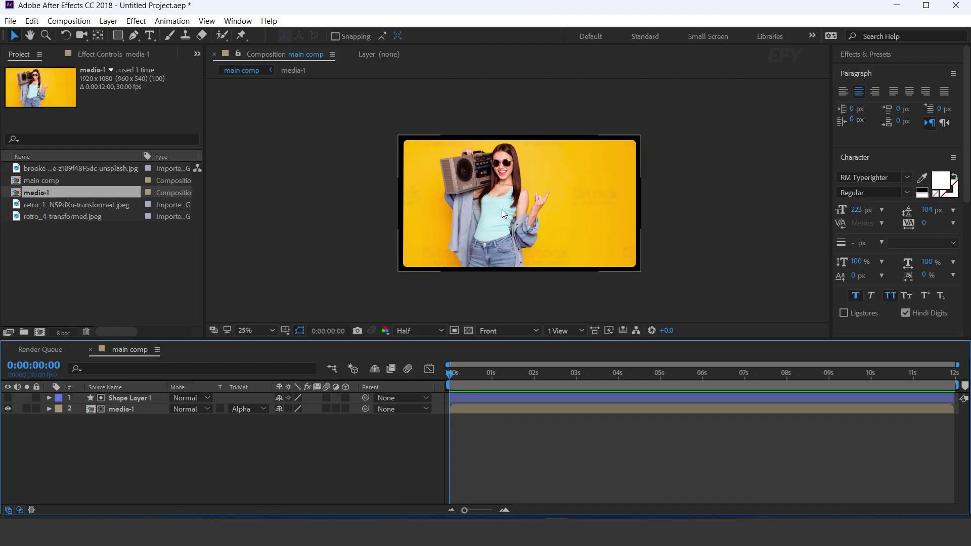
Add Position keyframes at 0:00:01:00 to both Shape Layer 1 and media-1
key(equal)
drag(451, 378, 534, 379)
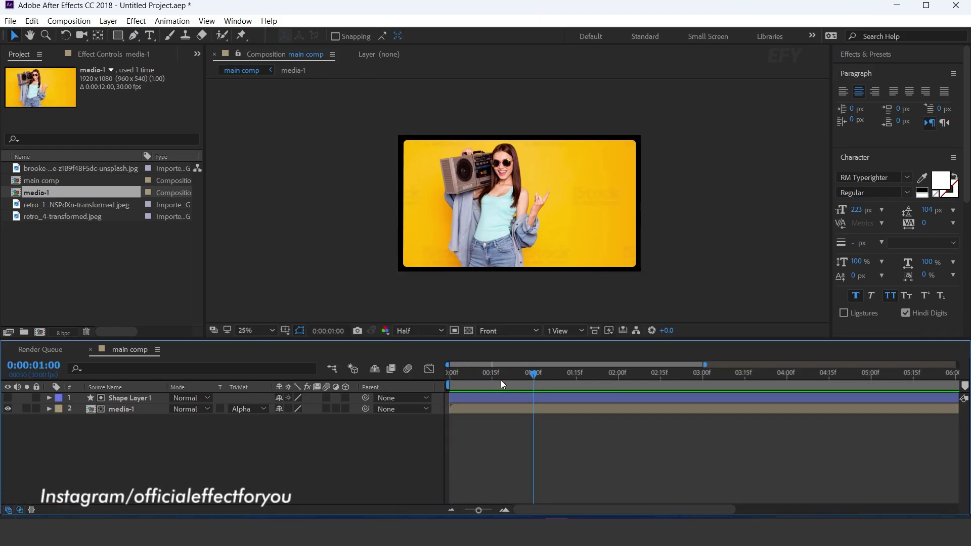
click(129, 410)
shift+click(138, 396)
key(p)
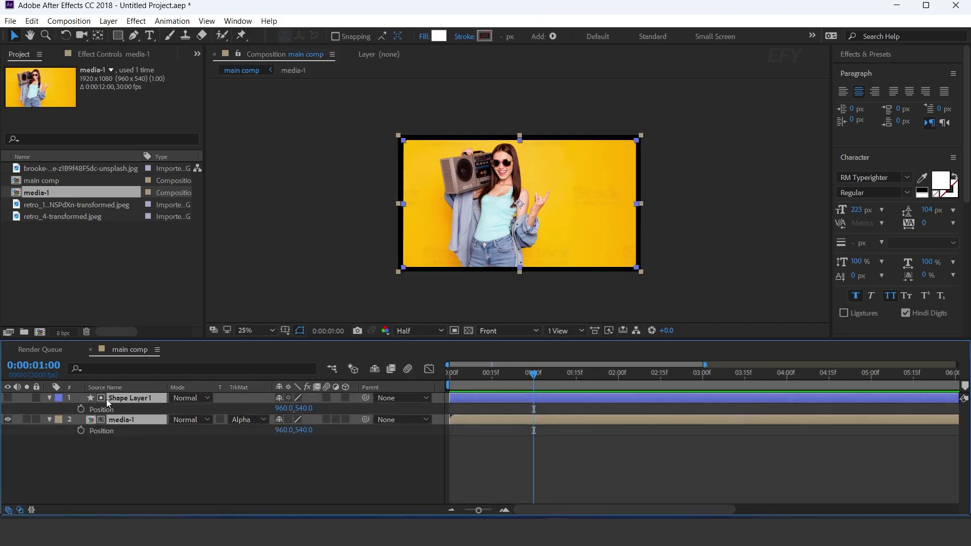
click(80, 409)
click(81, 430)
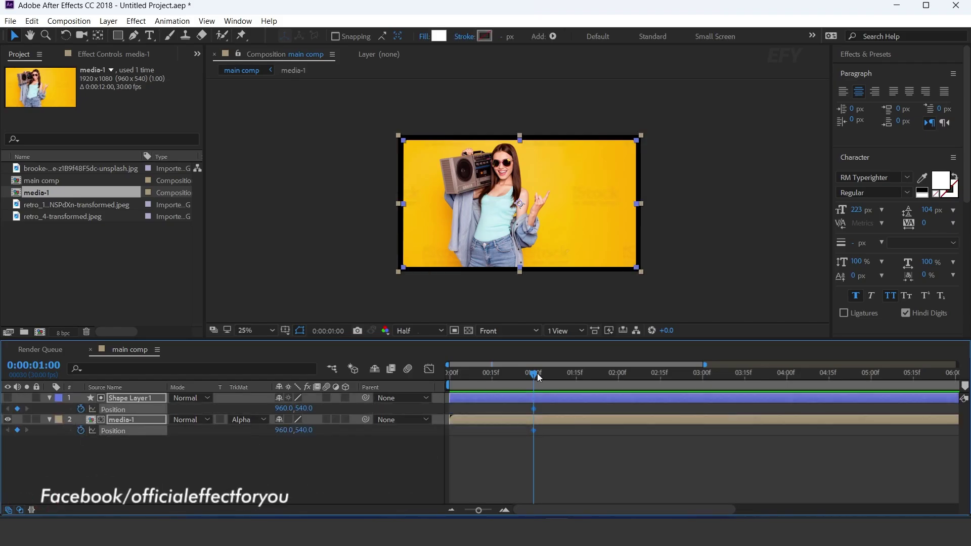
At the start of the composition, move both layers below the frame to 960, 1696 and apply Easy Ease to all Position keyframes
key(Home)
drag(565, 182, 562, 329)
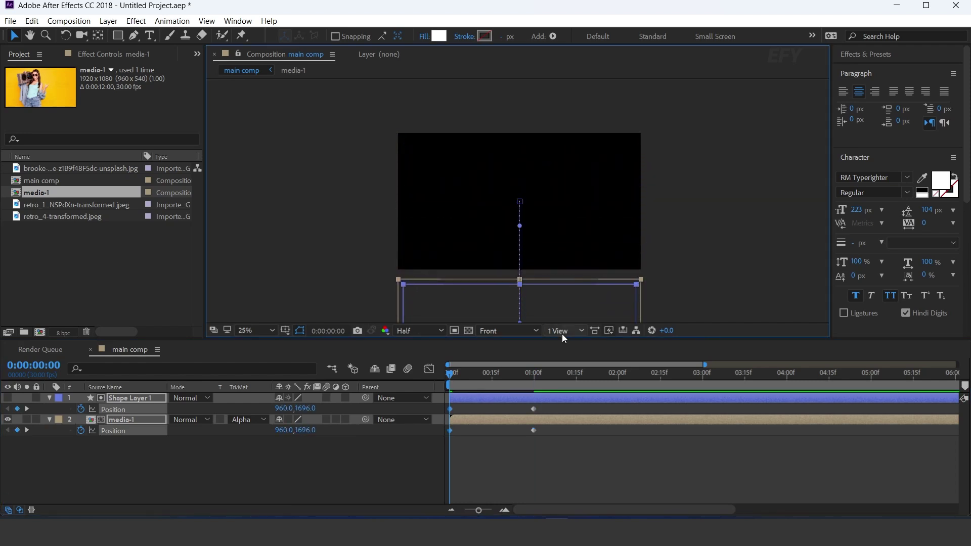
drag(569, 413, 439, 436)
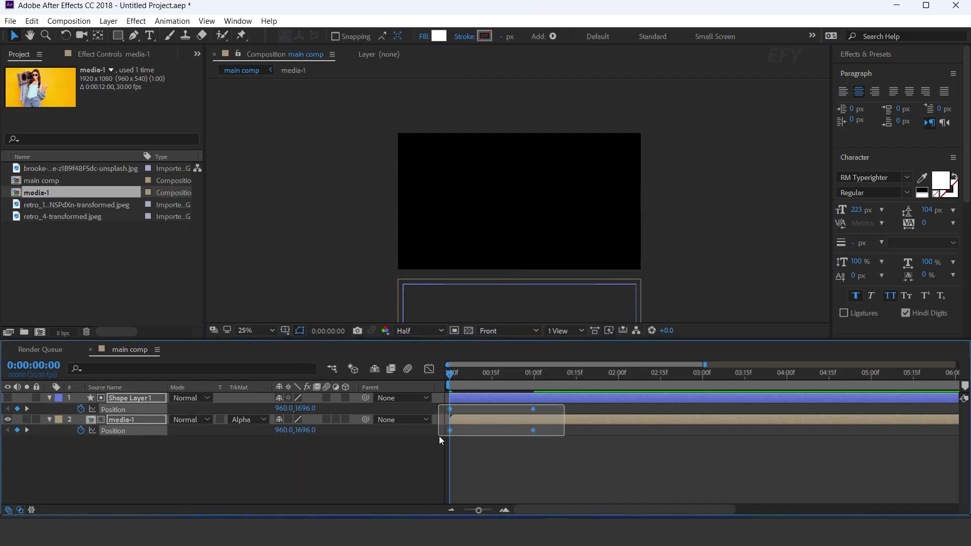
right_click(535, 410)
click(727, 441)
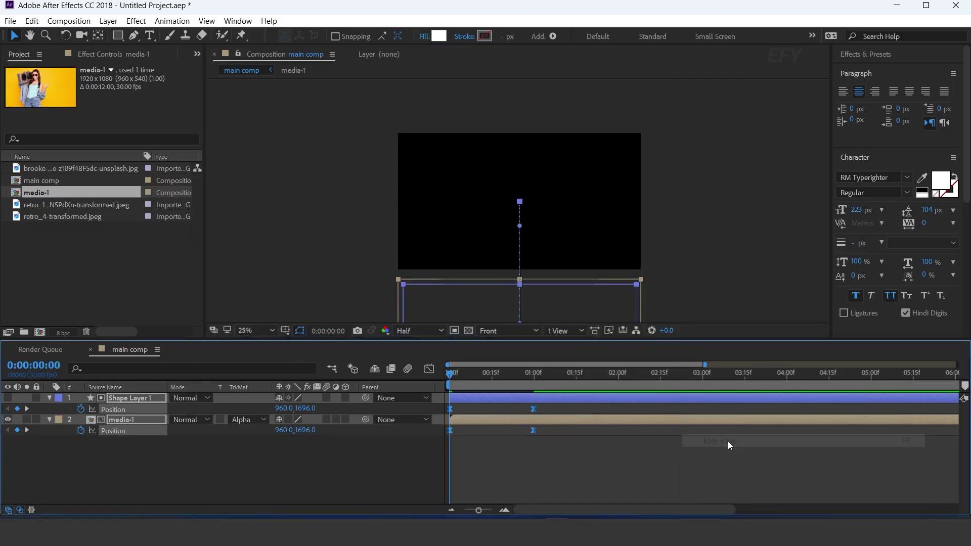
Reshape the Position speed curves of both layers so the speed peaks early and eases out slowly, and preview the motion
click(428, 368)
scroll(506, 435, up, 2)
scroll(589, 456, left, 1)
drag(577, 455, 674, 485)
drag(589, 473, 530, 474)
key(space)
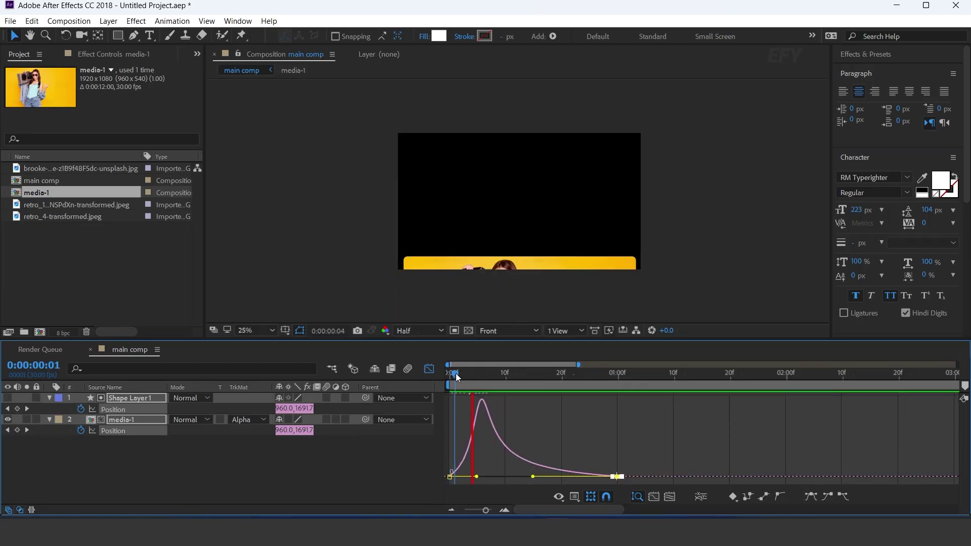
key(space)
click(428, 368)
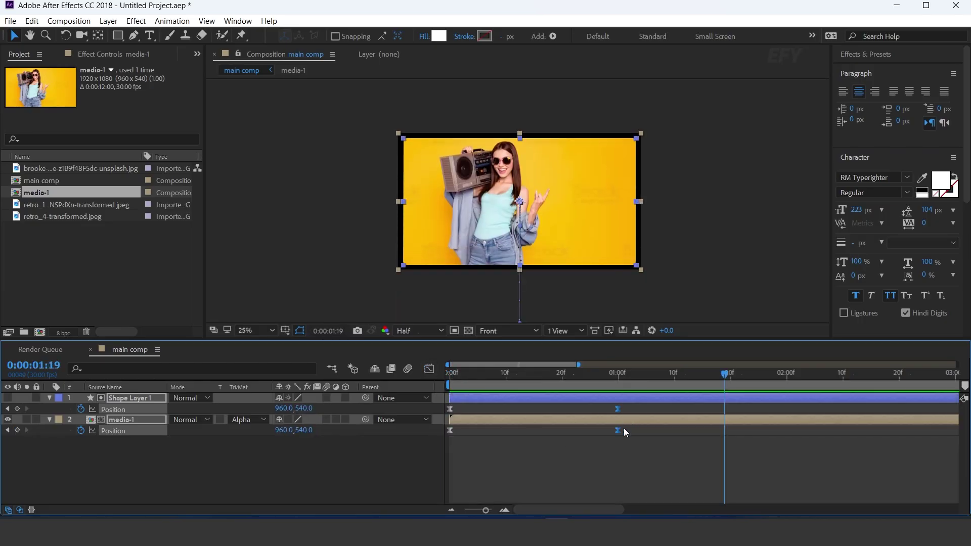
Move both layers' ending Position keyframes to 0:00:01:05 and play the animation from the start
scroll(649, 449, down, 2)
drag(515, 409, 526, 409)
key(Home)
key(space)
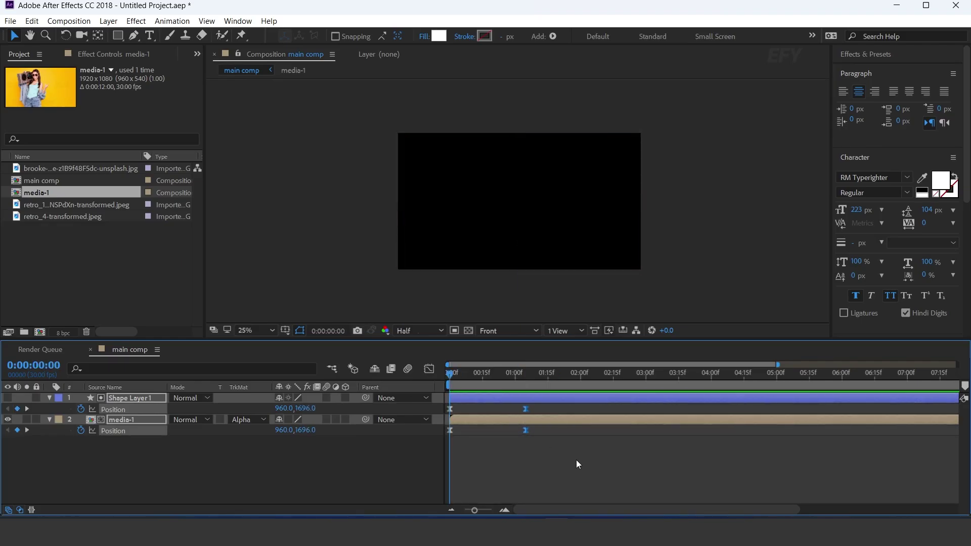
At the start of the composition, lower only the media-1 layer to position 960, 1808
click(488, 420)
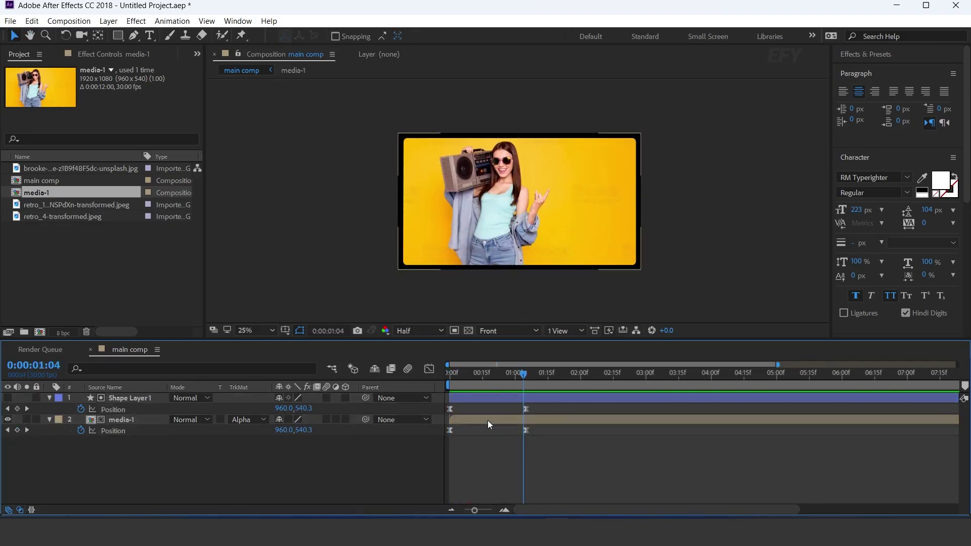
key(space)
key(space)
drag(580, 281, 590, 175)
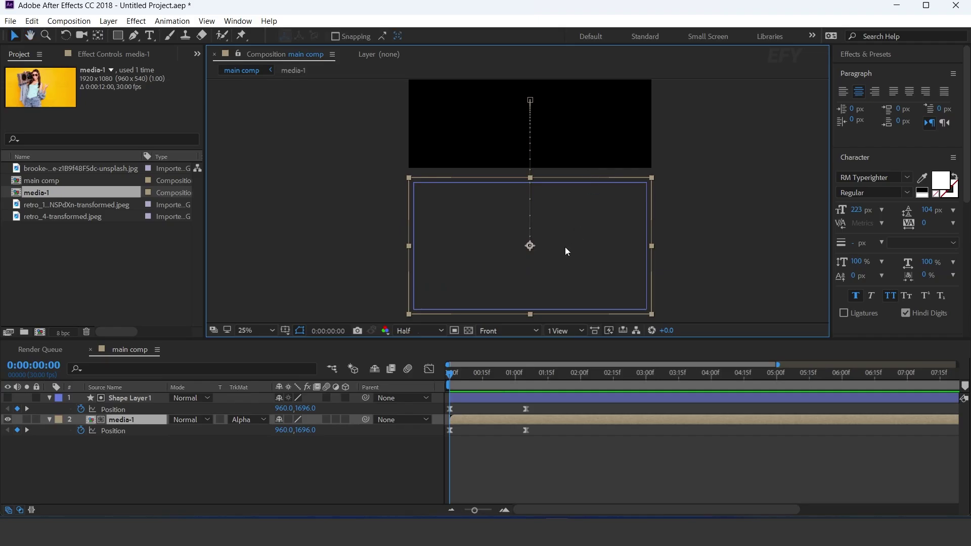
drag(577, 231, 575, 244)
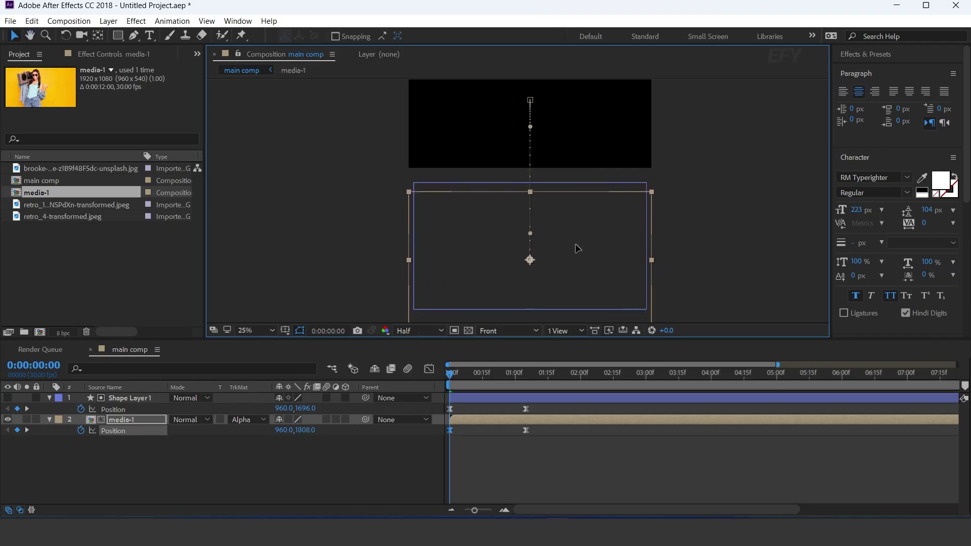
drag(699, 188, 702, 211)
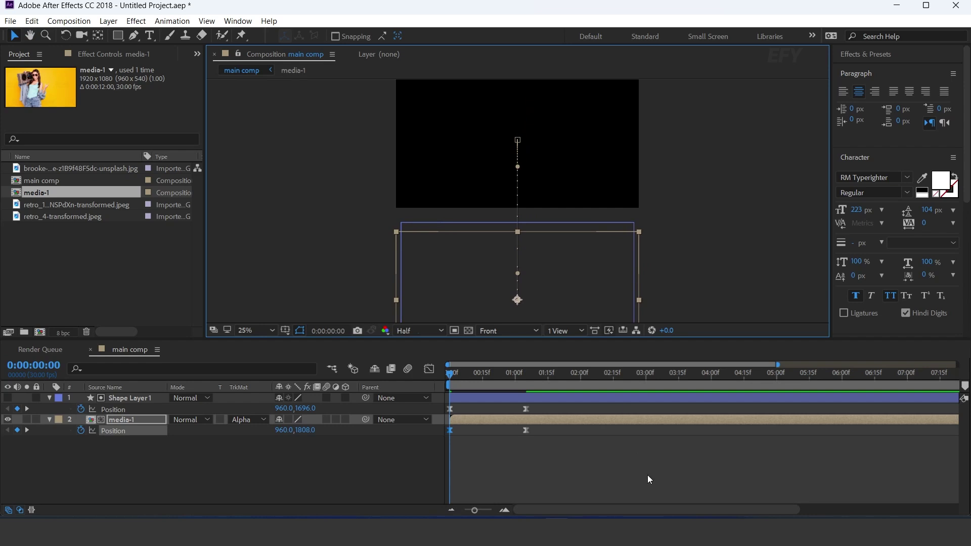
Preview the slide-up animation from the start, collapse both layers' properties and scrub around the end of the move
key(space)
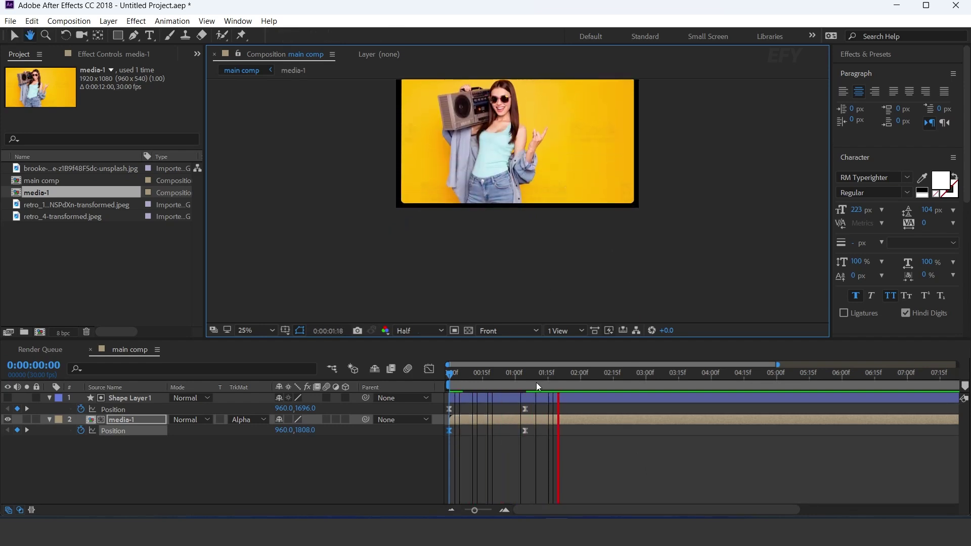
drag(578, 375, 555, 376)
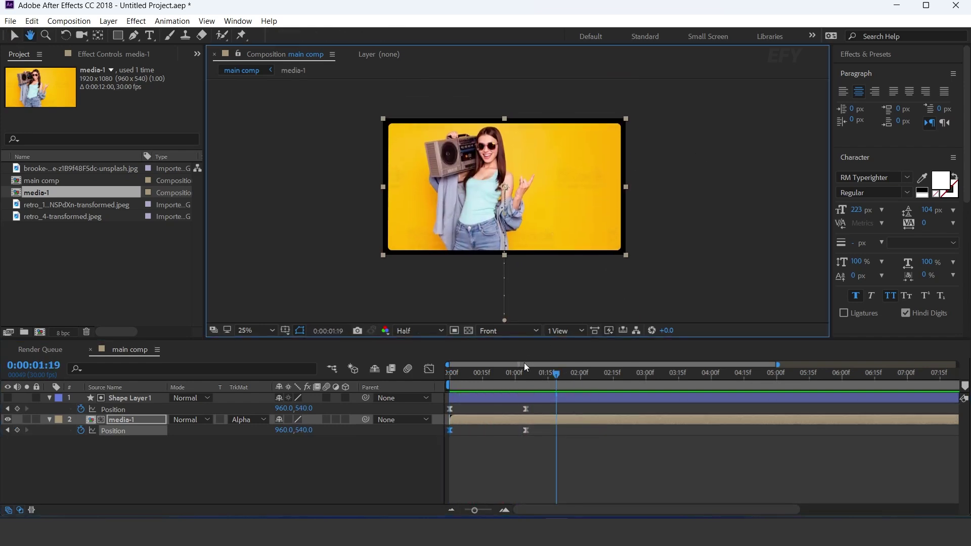
key(space)
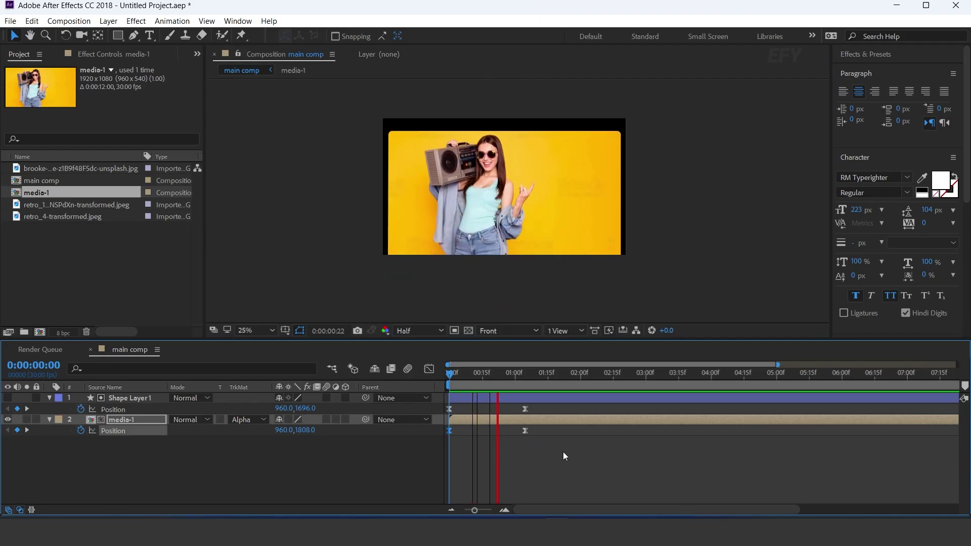
key(space)
click(451, 372)
key(space)
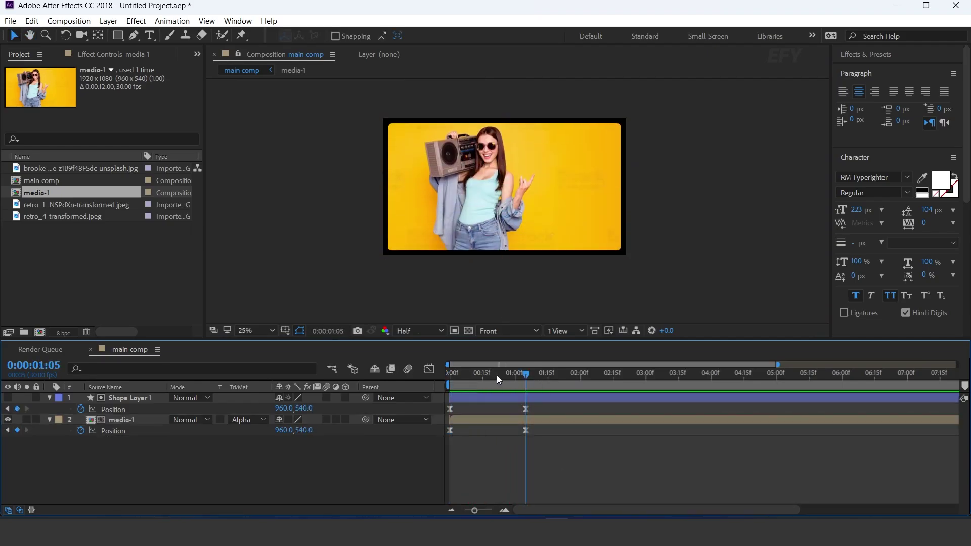
click(49, 420)
click(49, 398)
mouse_move(526, 374)
mouse_down()
mouse_move(460, 375)
mouse_move(519, 375)
mouse_up()
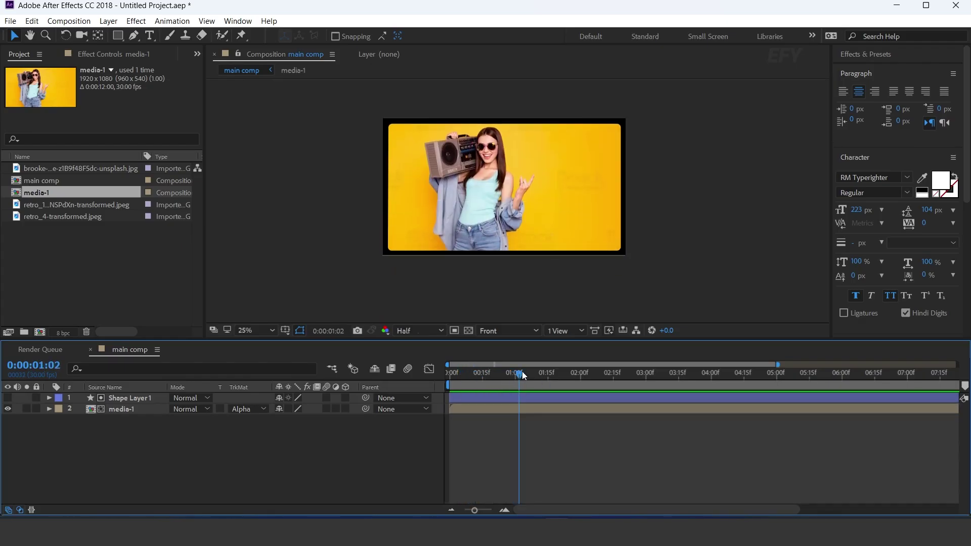
Expand Shape Layer 1 down to Path 1 and add a Path keyframe at 0:00:01:05
click(527, 397)
drag(529, 416, 530, 397)
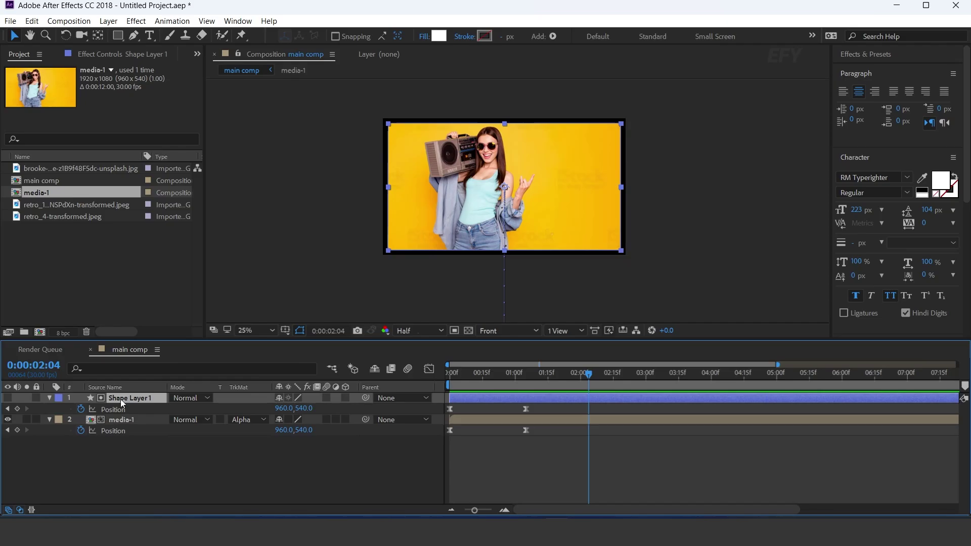
click(49, 398)
click(48, 398)
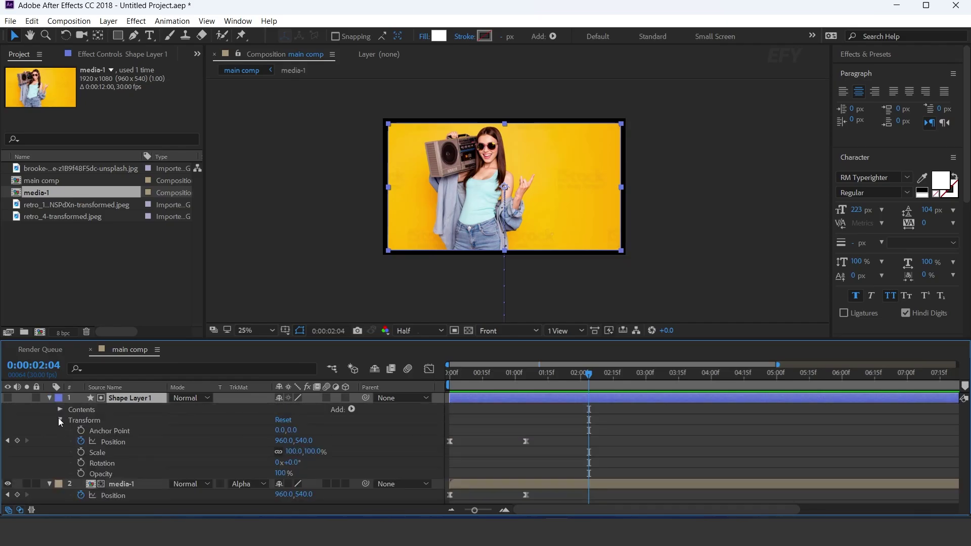
click(59, 409)
click(70, 420)
click(81, 430)
click(102, 442)
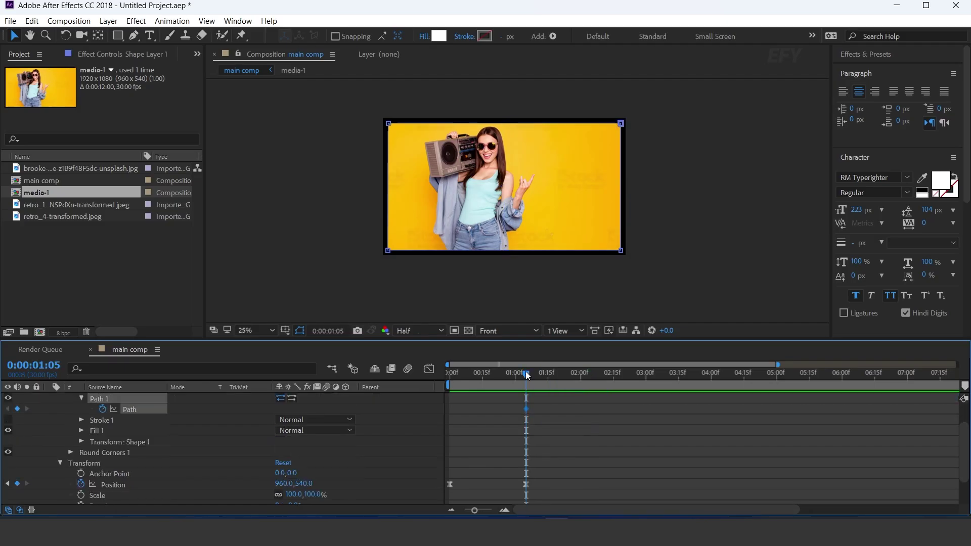
At 0:00:02:07, pull the path's two right corners inward with the grid shown, narrowing the matte to about 42% of the frame width
drag(526, 375, 596, 374)
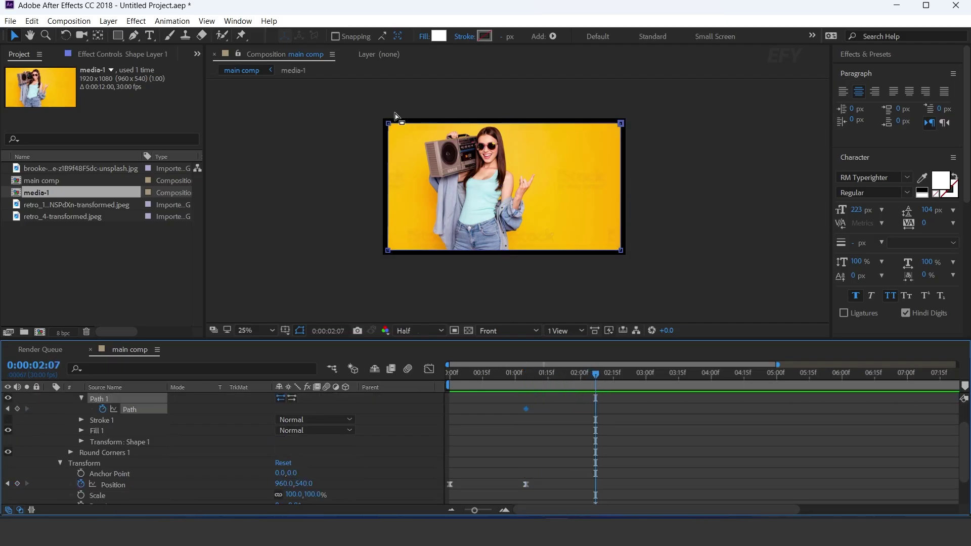
click(622, 124)
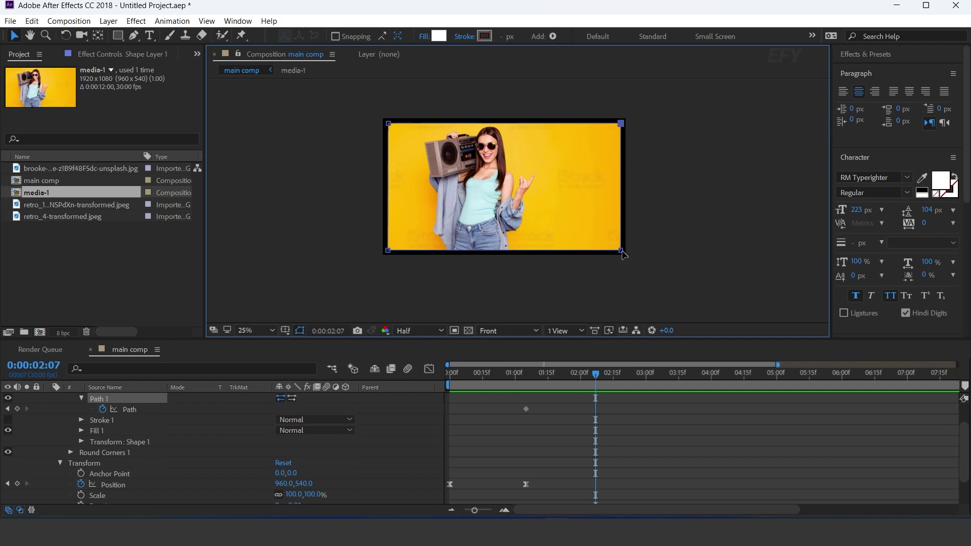
scroll(588, 129, up, 2)
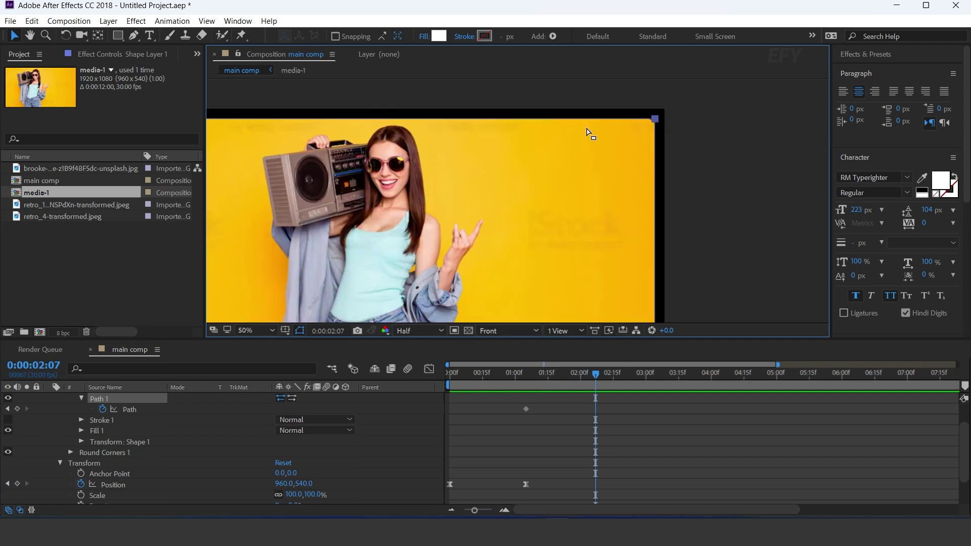
drag(537, 145, 628, 127)
key(ctrl+apostrophe)
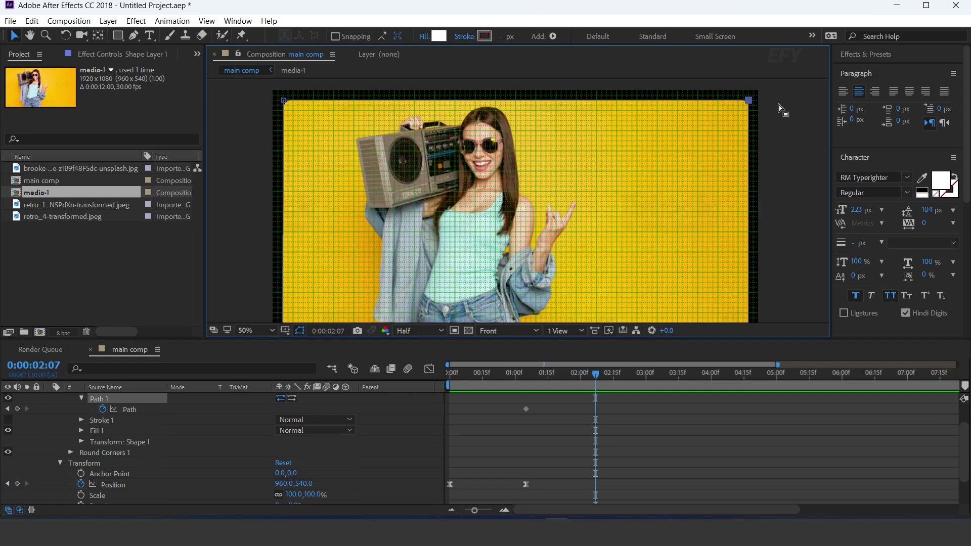
drag(749, 101, 486, 110)
key(comma)
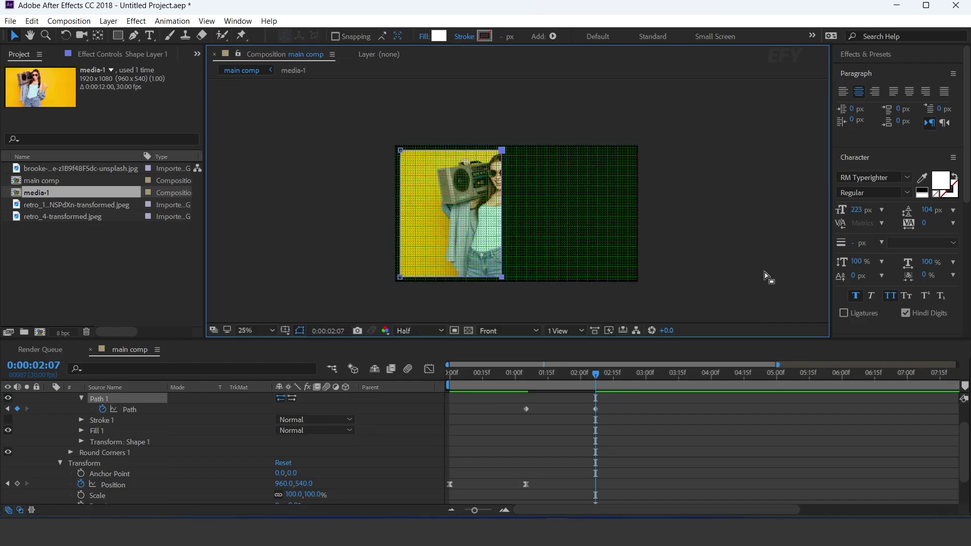
scroll(679, 435, up, 3)
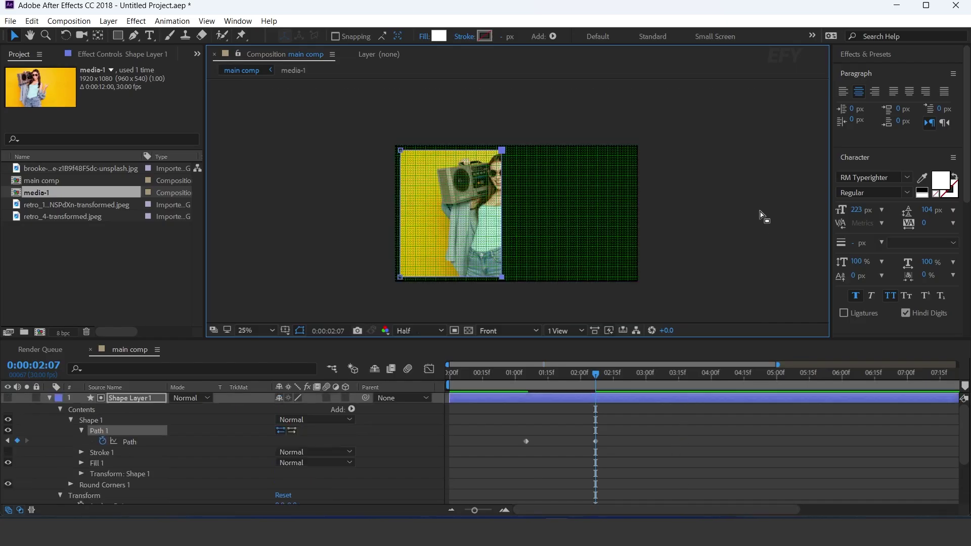
click(534, 229)
click(50, 398)
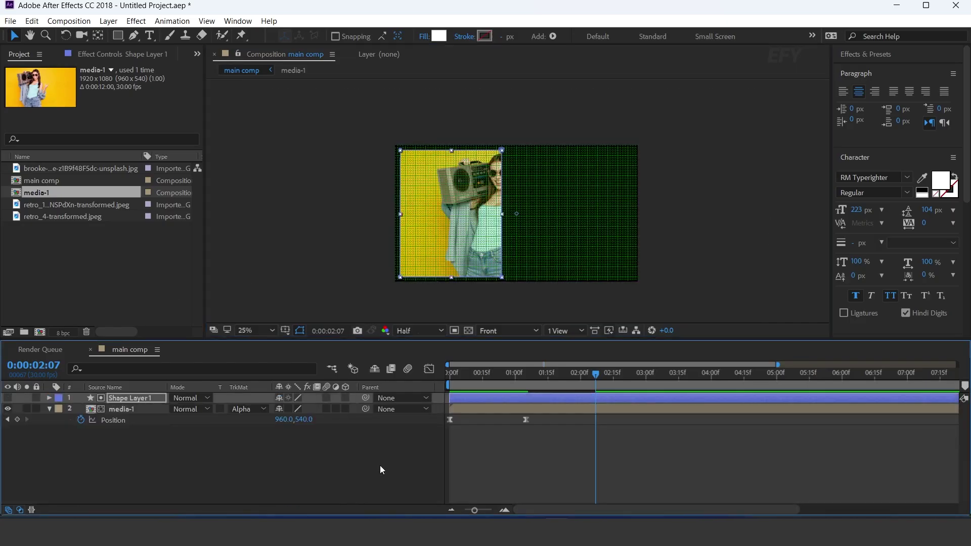
Keyframe media-1's Position at 0:00:02:07, shift the image left to centre the woman in the narrowed matte, and preview the animation
click(554, 408)
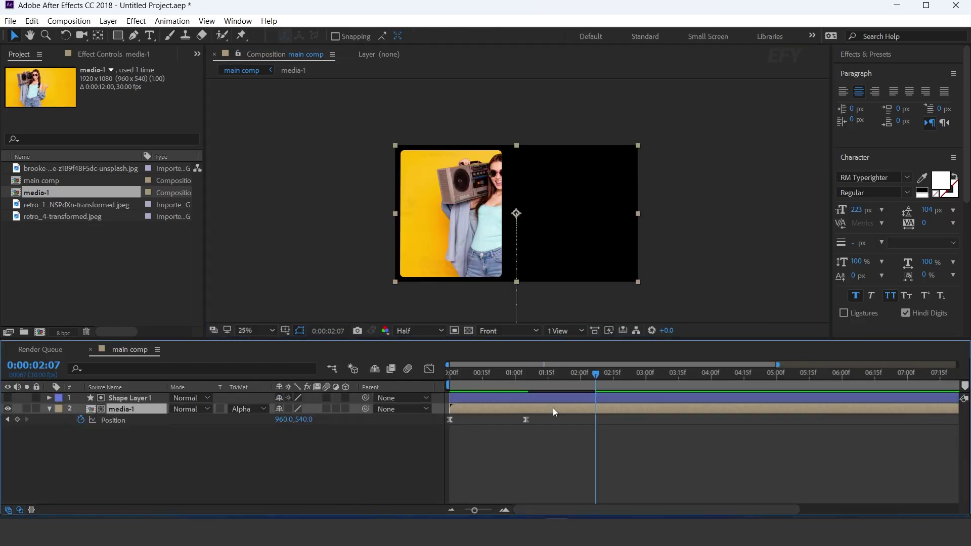
click(19, 421)
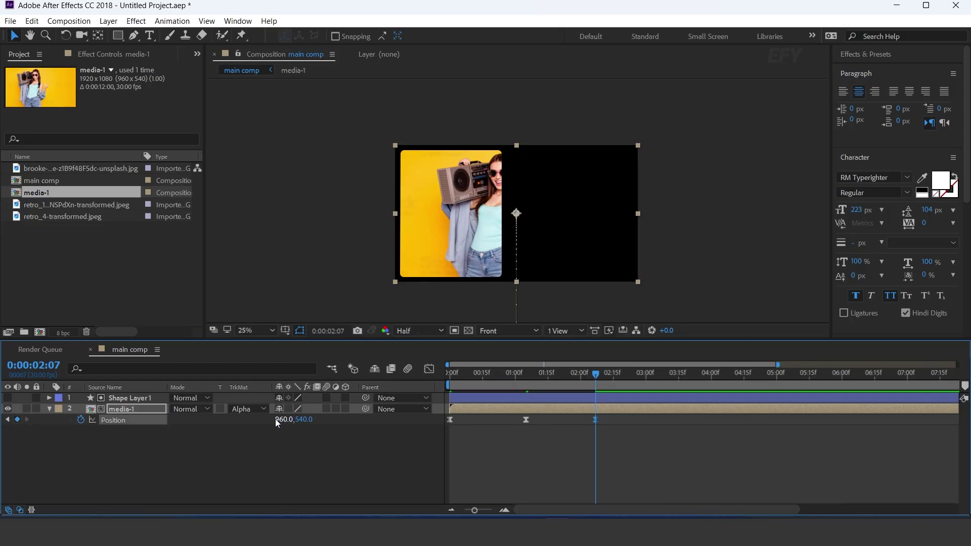
drag(280, 420, 135, 430)
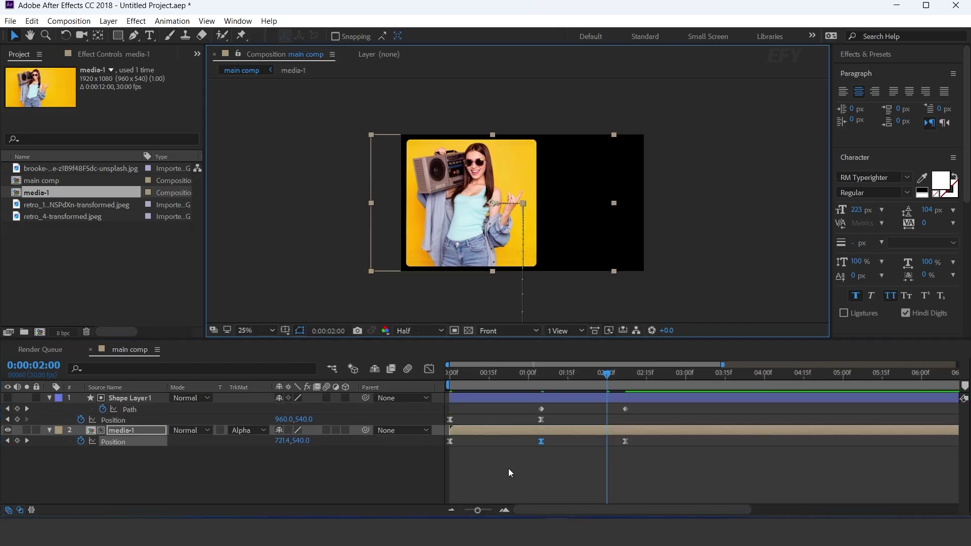
key(Home)
key(space)
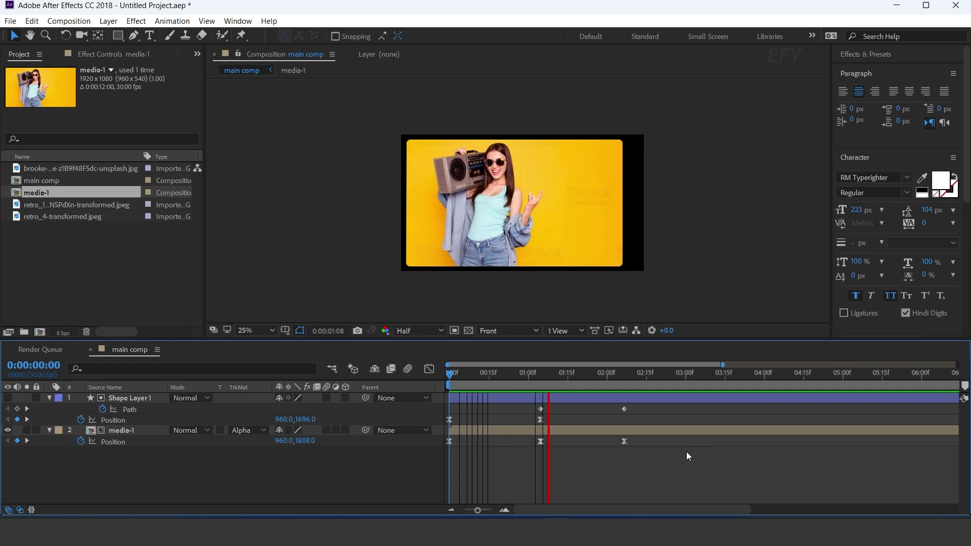
Apply Easy Ease to both Path keyframes of Shape Layer 1 and show their speed graph
click(540, 372)
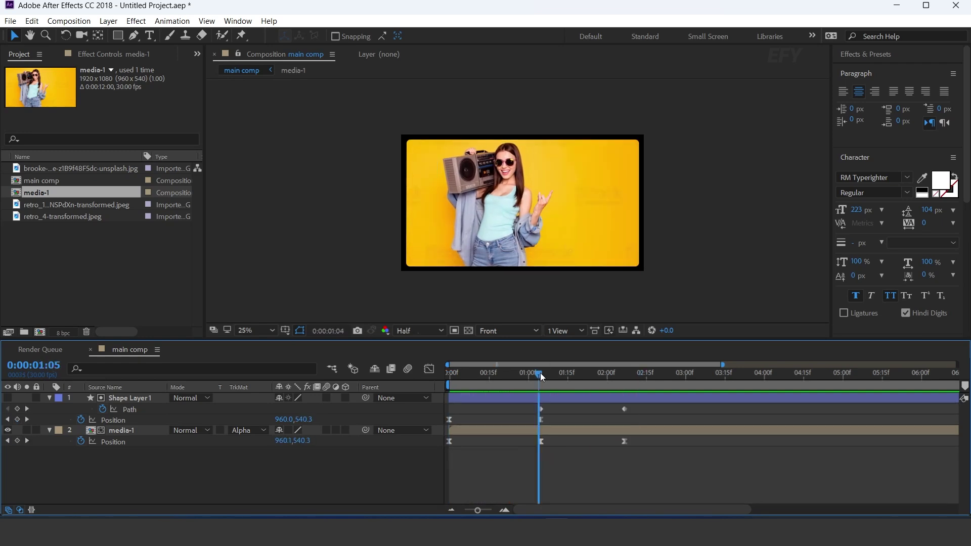
click(541, 409)
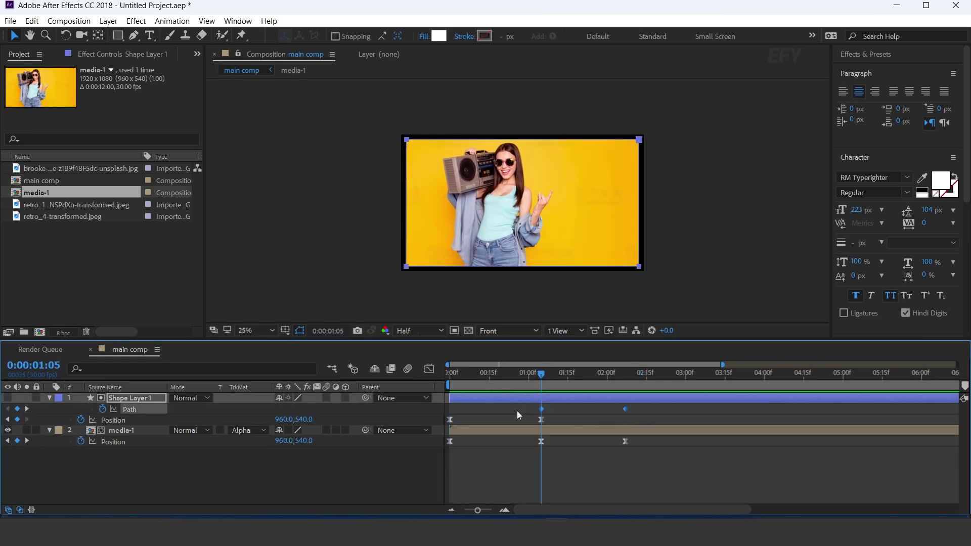
right_click(625, 409)
mouse_move(680, 399)
click(506, 438)
click(428, 368)
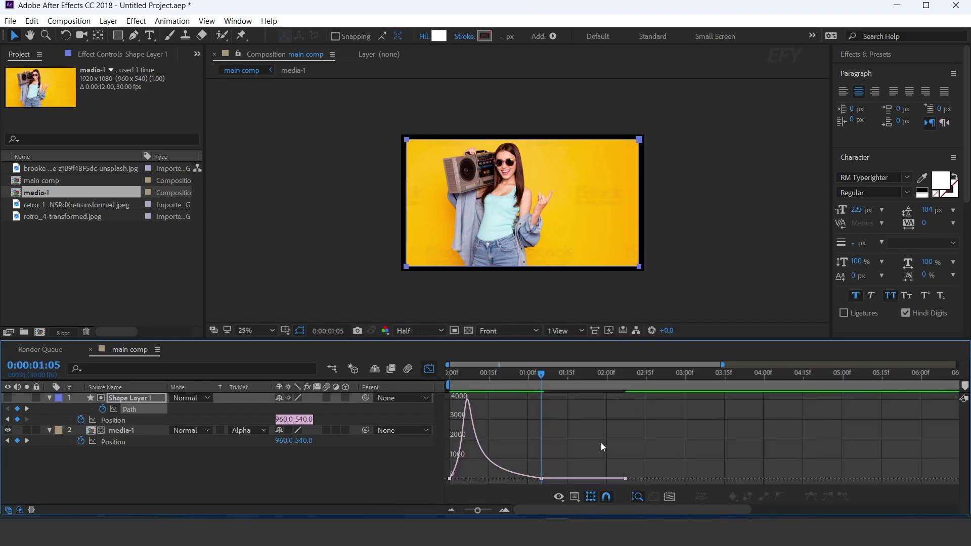
Reshape the Path speed curve so the speed peaks early and eases out slowly into the last keyframe
scroll(561, 480, up, 4)
scroll(700, 457, down, 3)
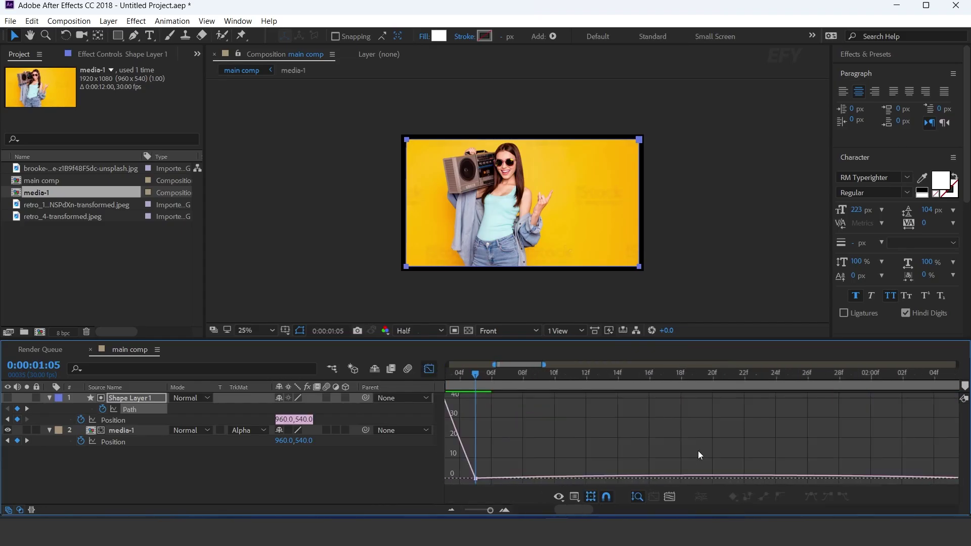
click(745, 478)
scroll(738, 480, up, 4)
drag(728, 439, 815, 427)
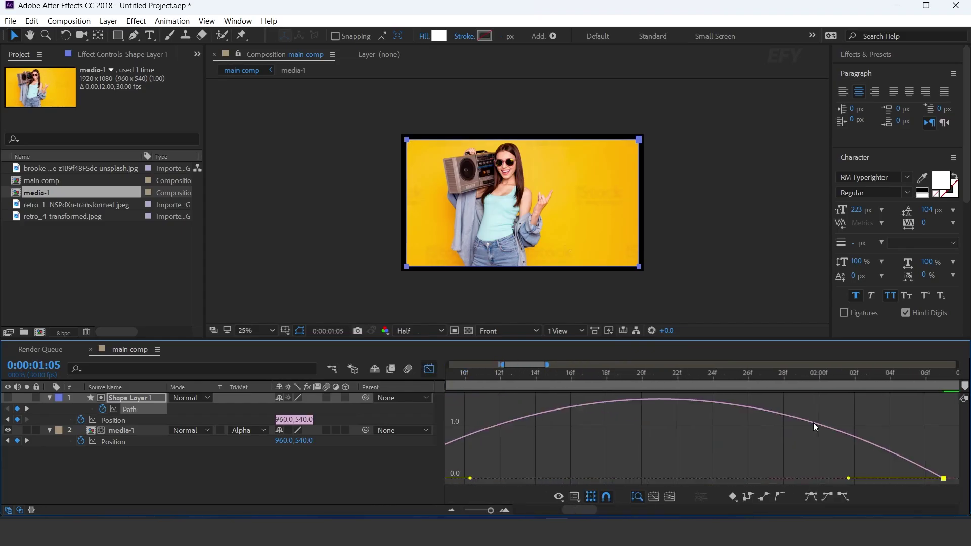
drag(848, 478, 658, 481)
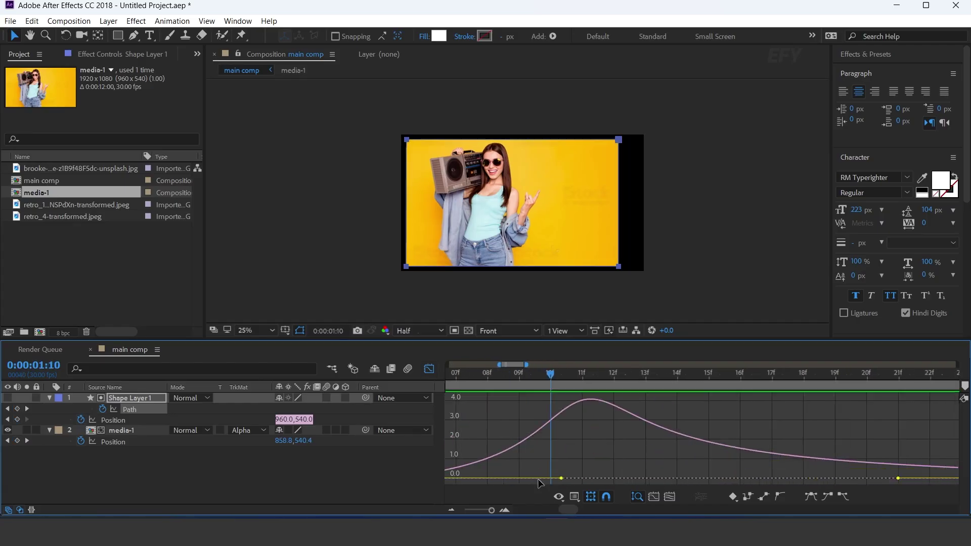
Play and scrub the animation to check how the narrowing matte moves with the image
scroll(540, 483, down, 5)
click(459, 373)
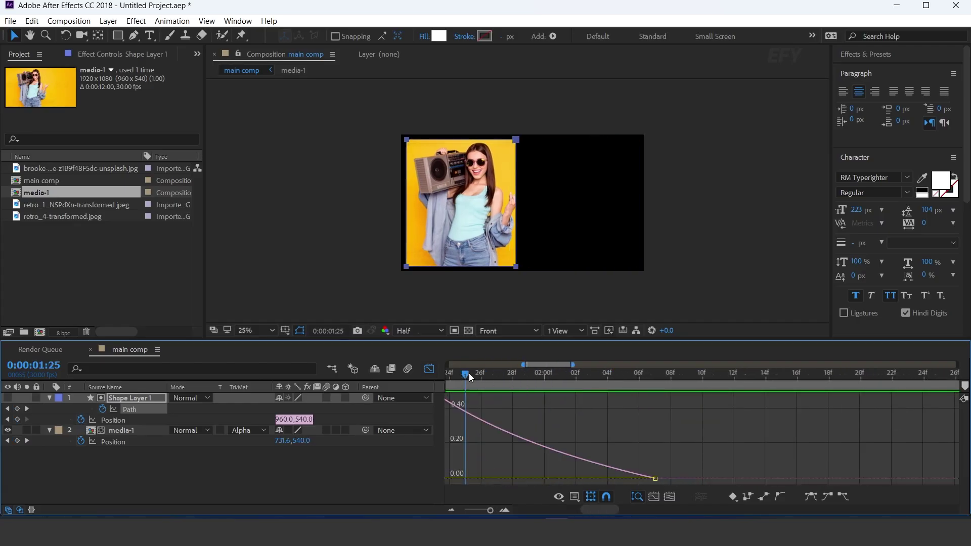
key(space)
key(space)
scroll(587, 433, down, 5)
click(488, 374)
key(space)
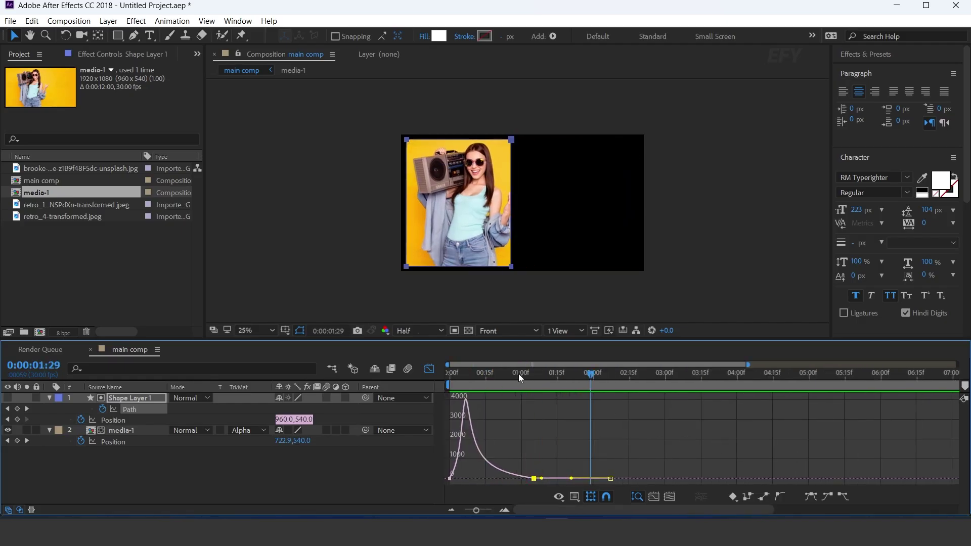
Leave the graph editor, collapse the properties of both layers and scrub through the animation to 0:00:04:01
key(shift+F3)
click(609, 457)
click(49, 397)
click(49, 409)
click(481, 376)
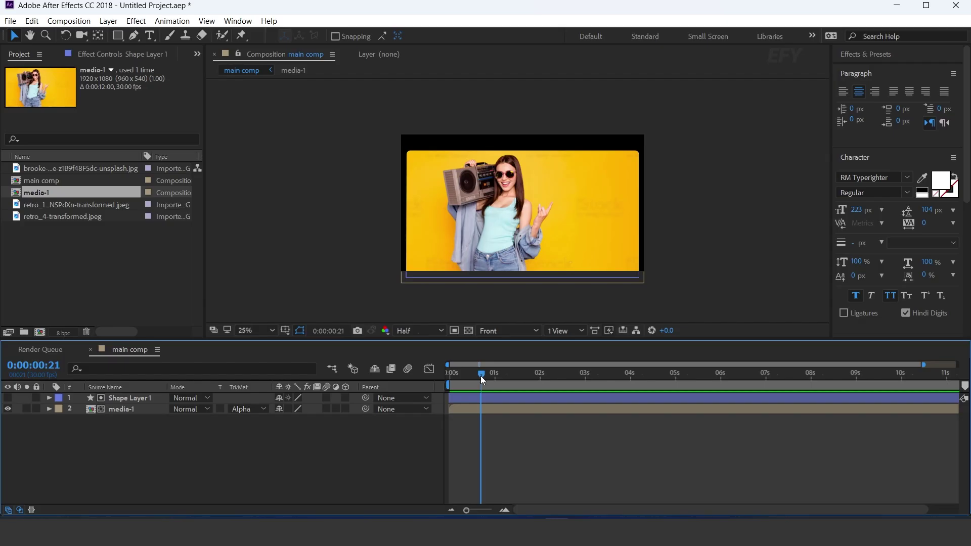
drag(480, 375, 631, 374)
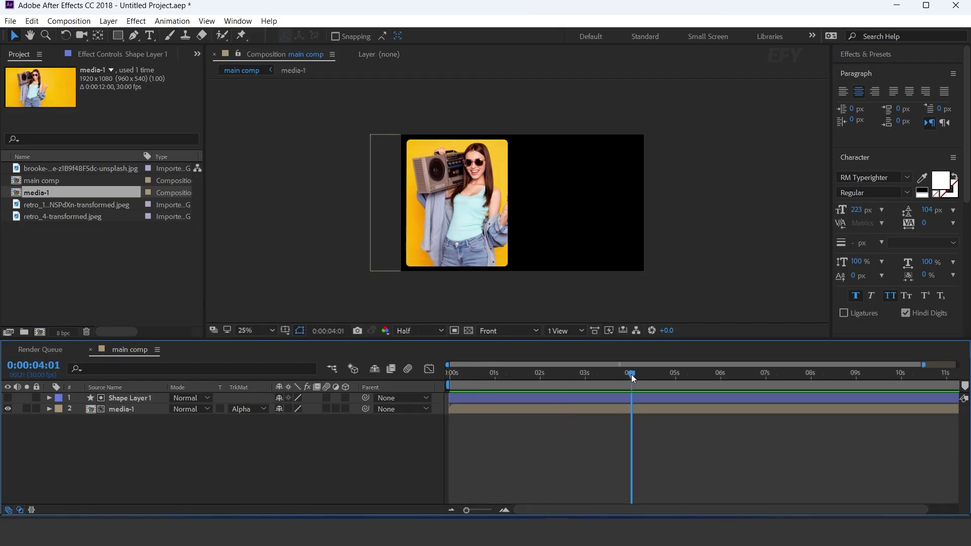
Duplicate Shape Layer 1 and media-1 together as a second matte and image pair
click(134, 398)
shift+click(136, 409)
key(ctrl+d)
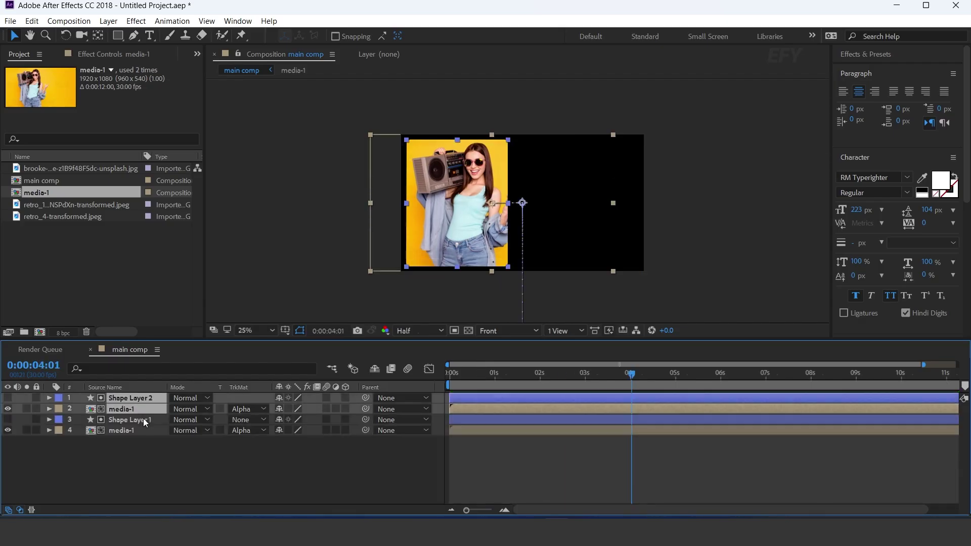
click(166, 459)
Duplicate the media-1 composition as media-2 in the project and replace the upper media-1 layer's source with it
click(134, 411)
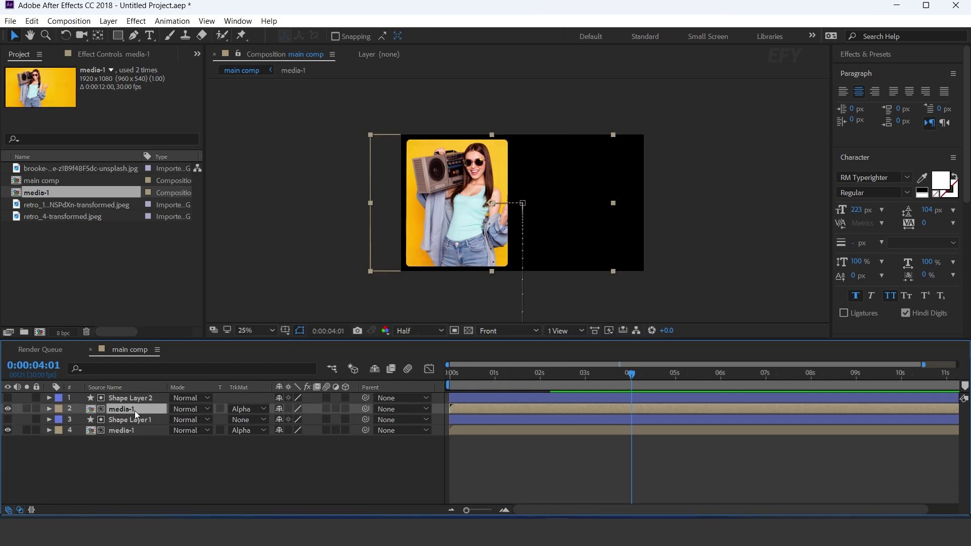
click(41, 194)
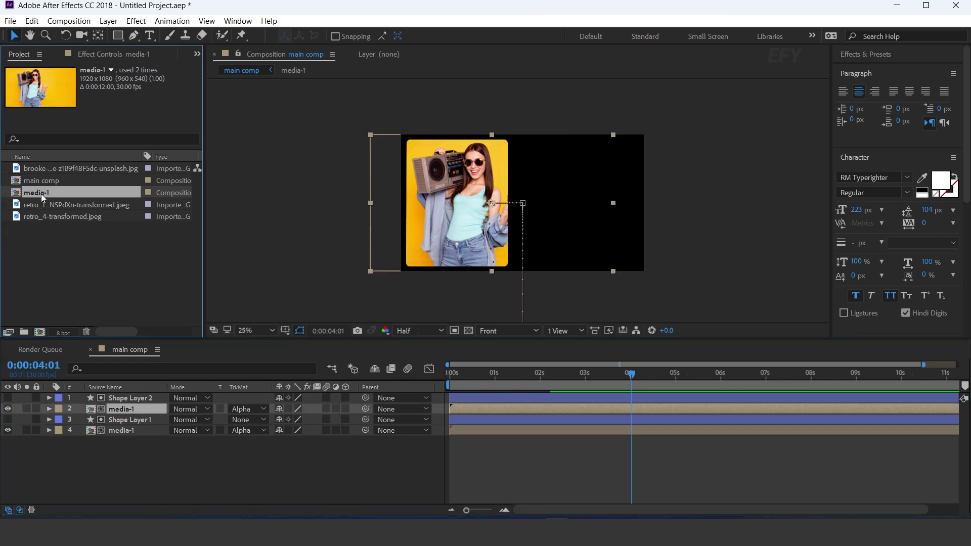
key(ctrl+d)
drag(60, 240, 127, 411)
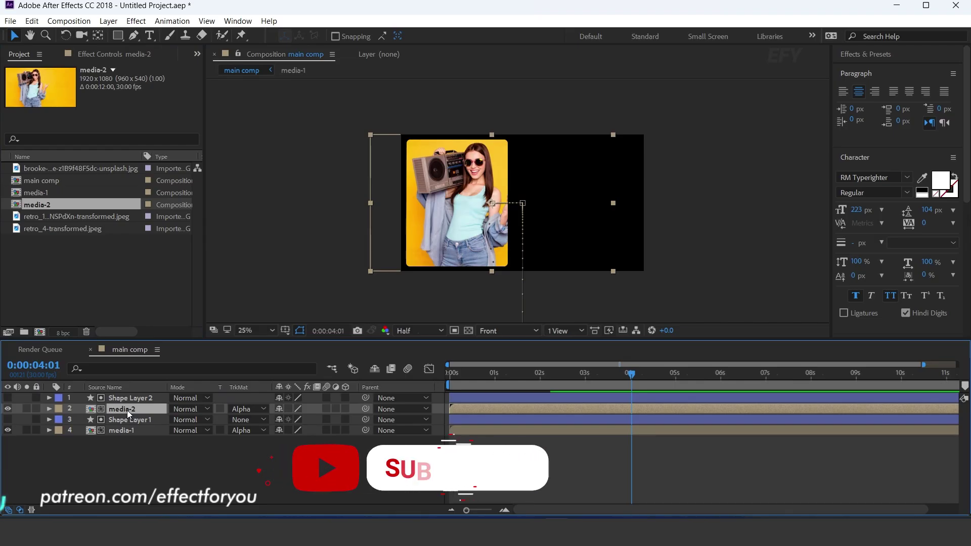
Place the brooke unsplash JPG inside the media-2 composition as its image and return to main comp
double_click(127, 411)
drag(39, 169, 171, 427)
click(175, 348)
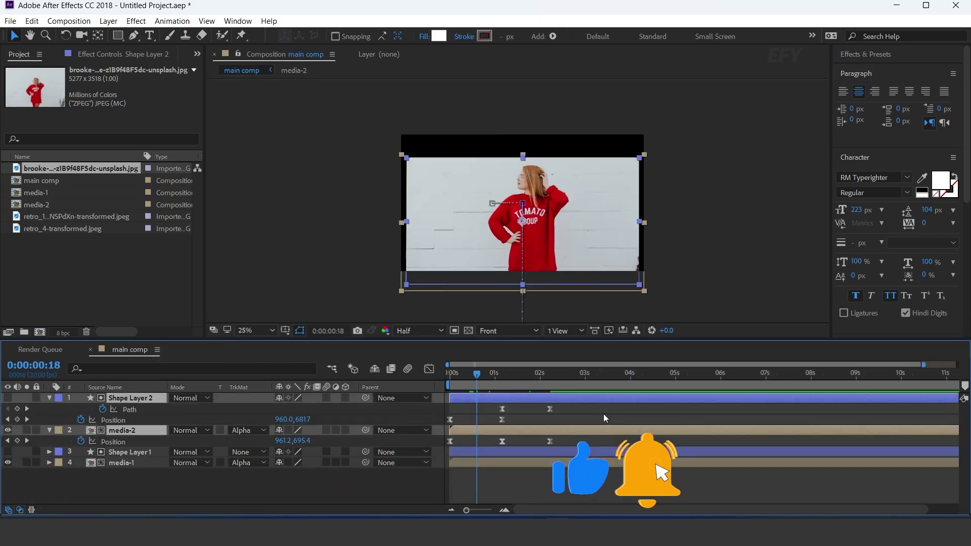
Delete all Path and Position keyframes of Shape Layer 2 and media-2 and collapse their properties
drag(583, 407, 447, 443)
key(Delete)
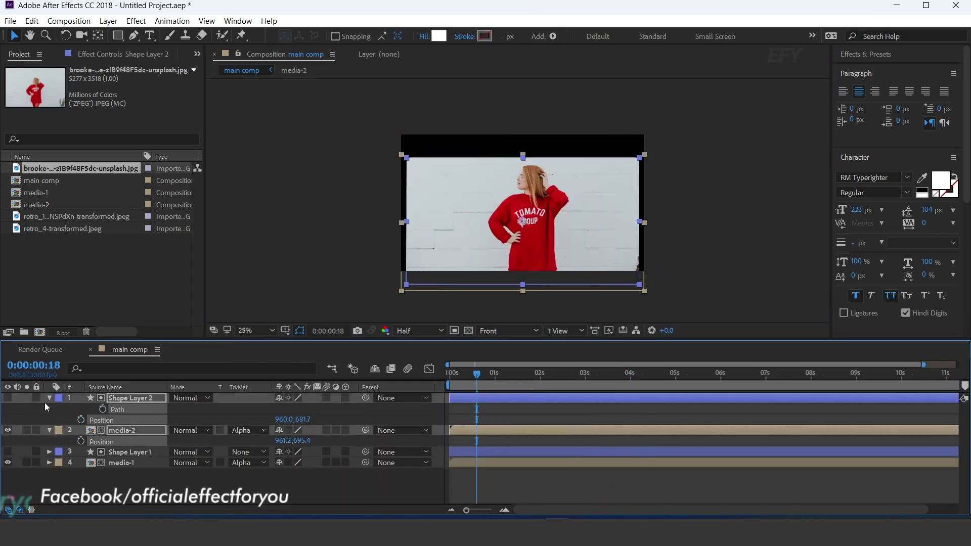
click(48, 398)
Shift Shape Layer 2 and media-2 in time to start at 0:00:01:05, matching the first Path keyframe of Shape Layer 1
drag(497, 409, 553, 409)
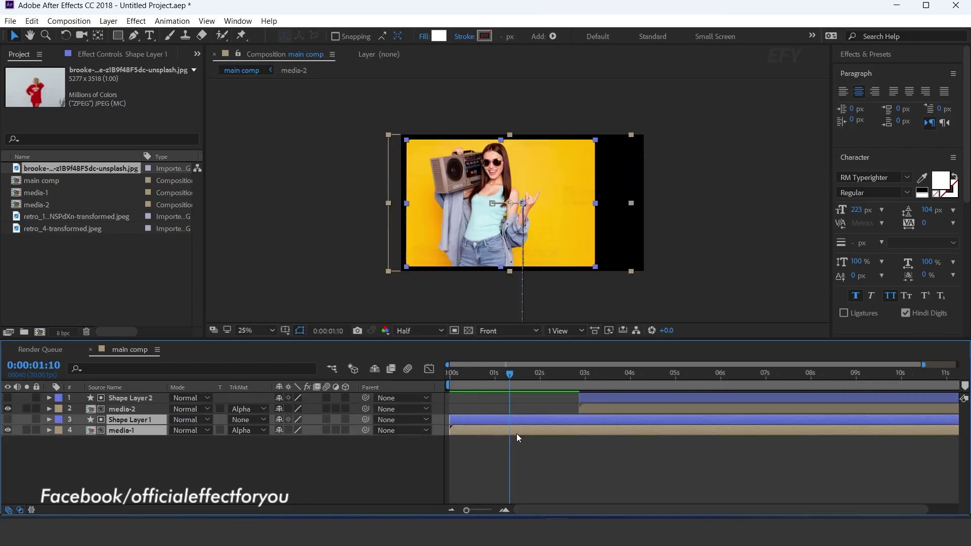
key(u)
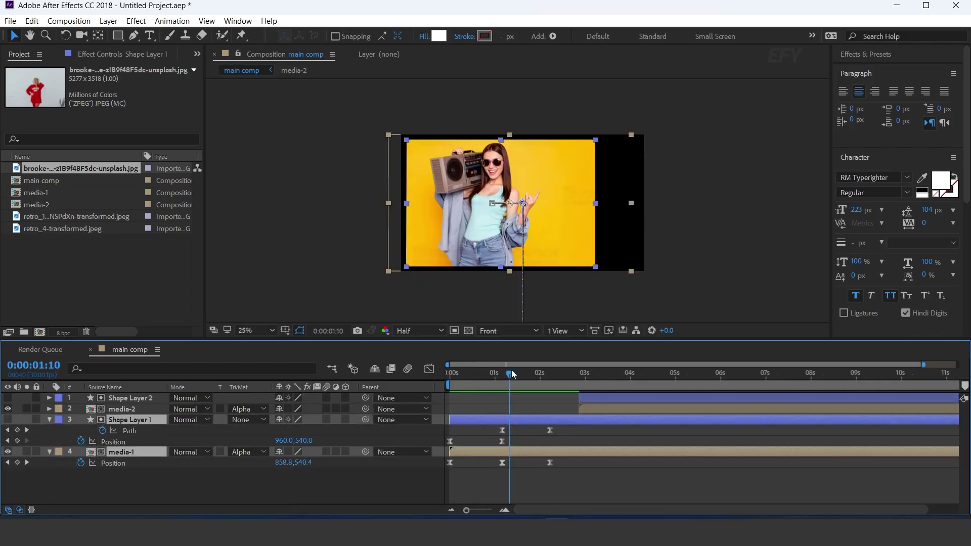
drag(506, 374, 502, 374)
drag(597, 409, 543, 411)
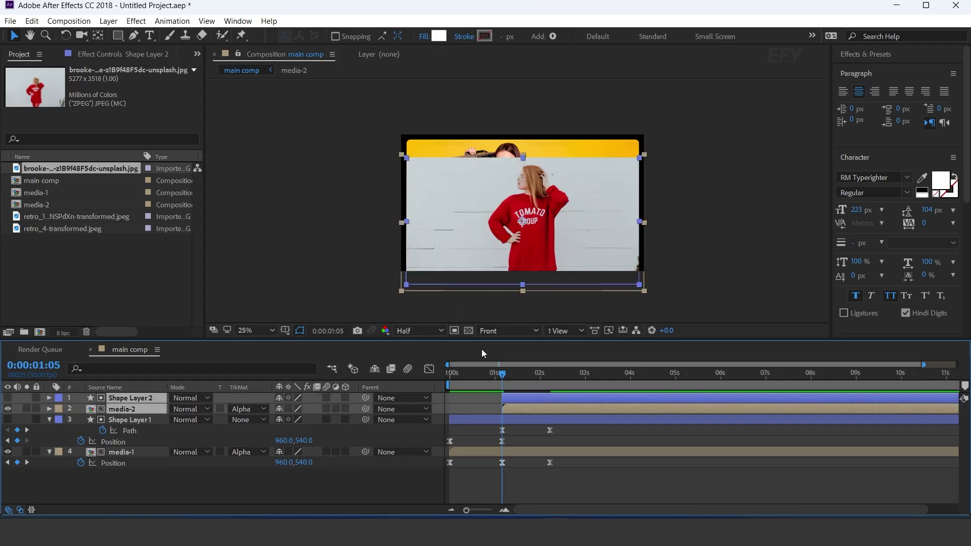
Align Shape Layer 2 and media-2 vertically, move both beyond the frame's right edge, and return to 0:00:01:05
drag(513, 374, 525, 374)
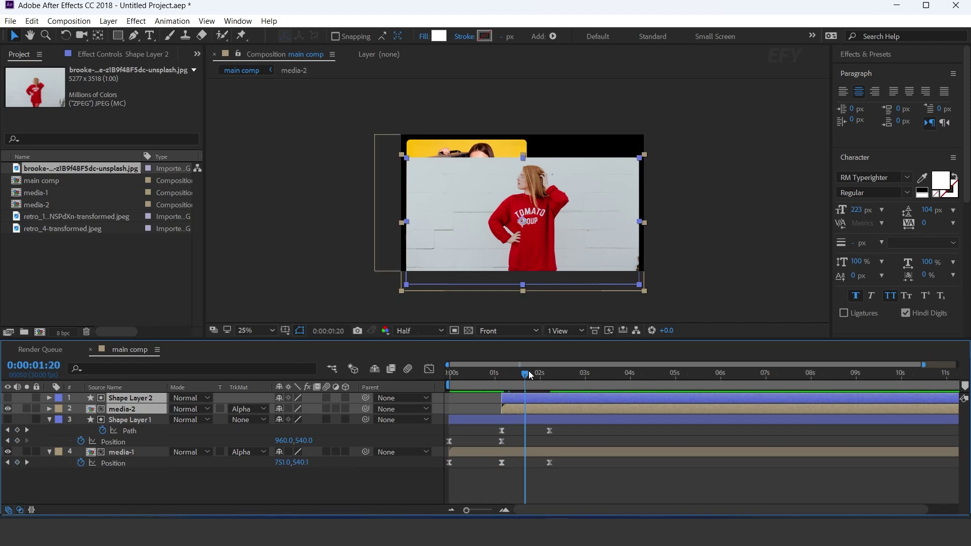
scroll(892, 292, down, 1)
click(931, 127)
drag(459, 219, 716, 215)
drag(525, 375, 494, 423)
alt+scroll(494, 423, up, 3)
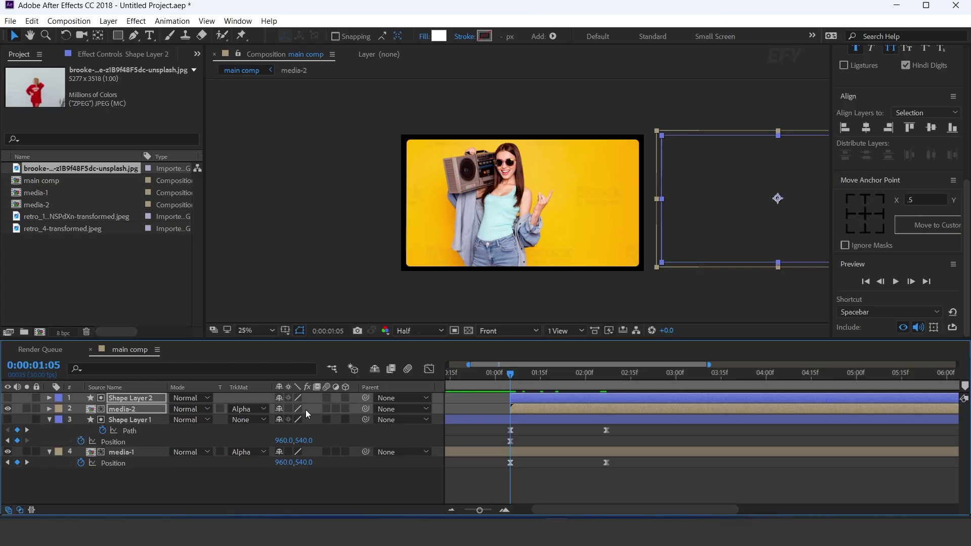
Keyframe Shape Layer 2 and media-2 at 0:00:02:07, moved into the frame directly beside the first photo
key(p)
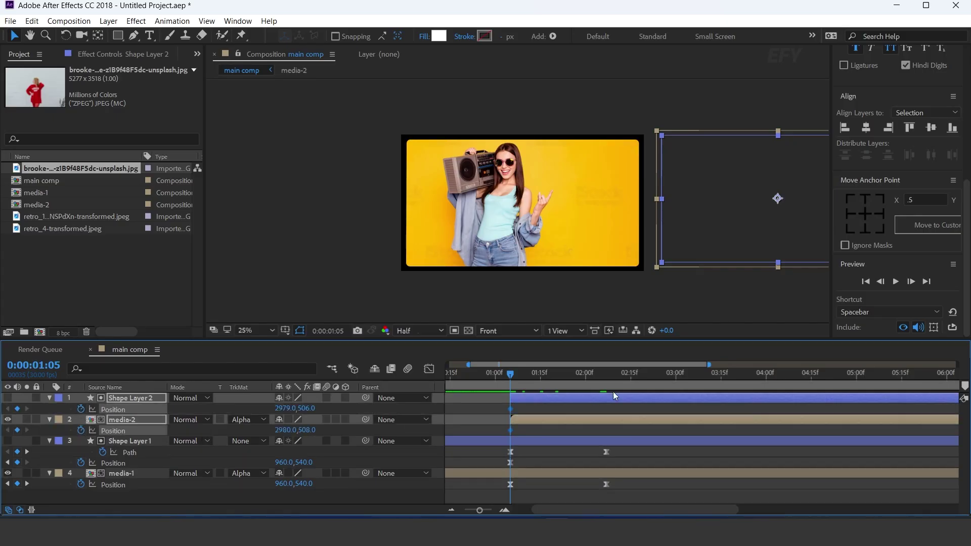
drag(507, 375, 603, 377)
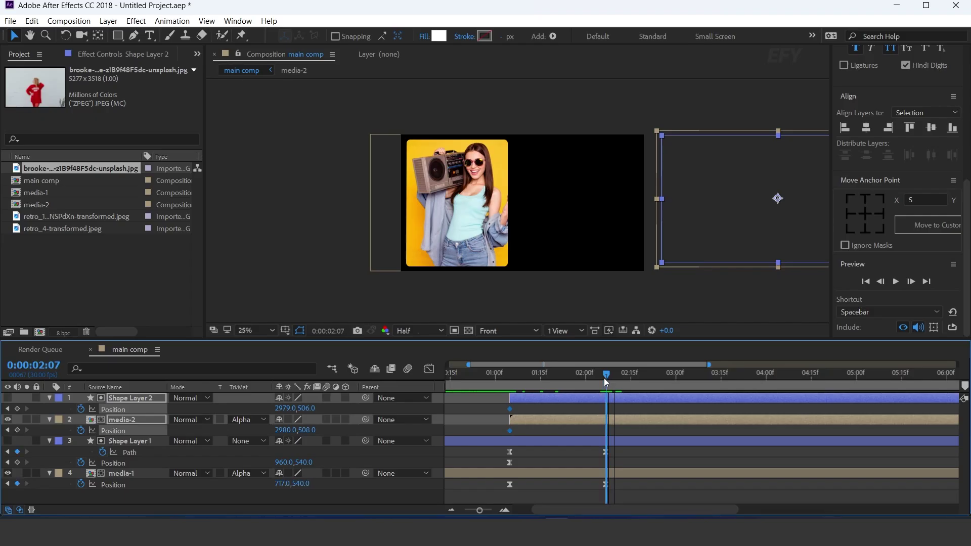
drag(778, 201, 679, 178)
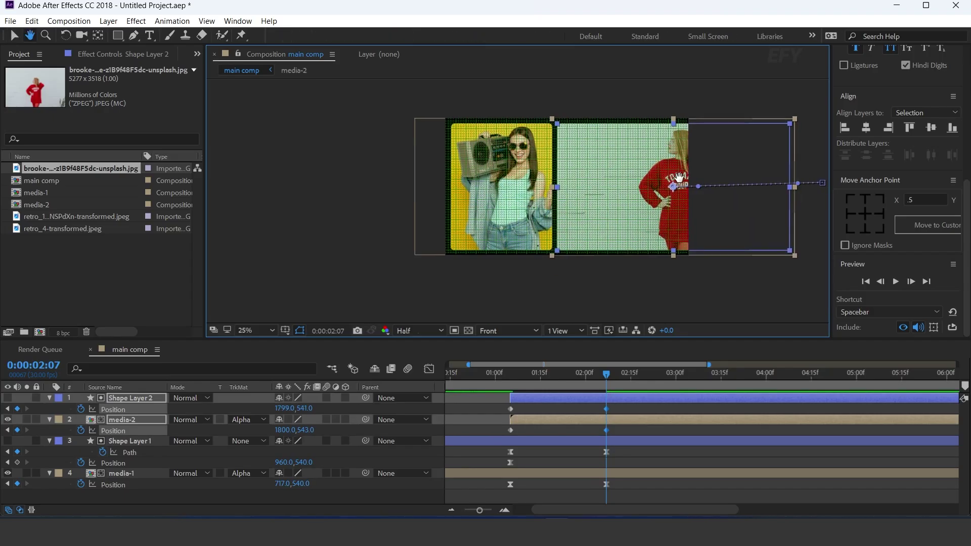
click(711, 289)
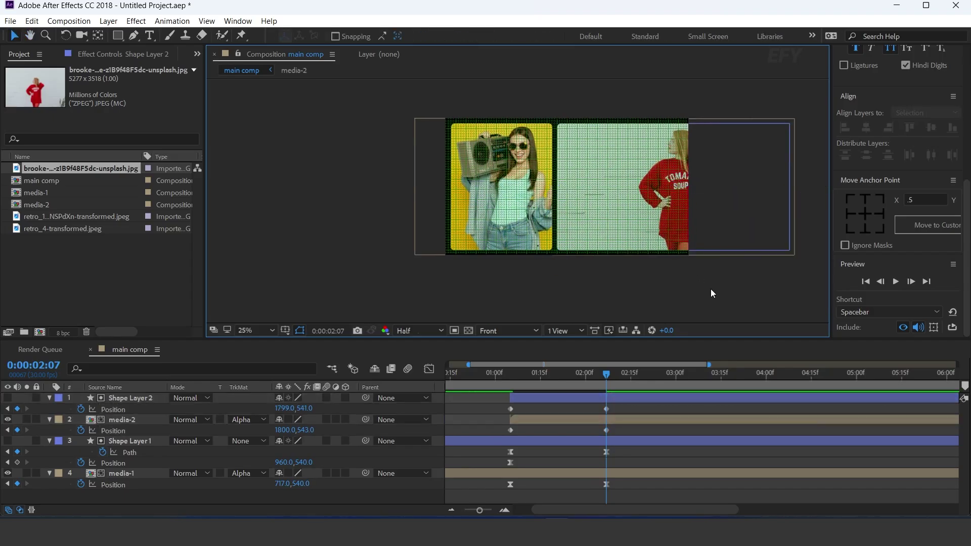
Pull the right-hand corner points of Shape Layer 2's path inside the frame, matching the outer margin against the grid
click(119, 398)
click(134, 37)
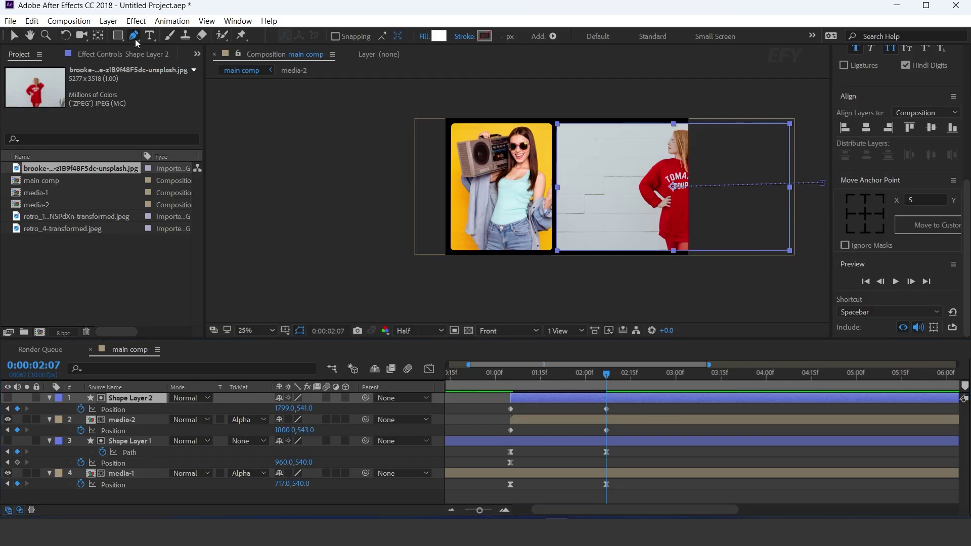
click(789, 123)
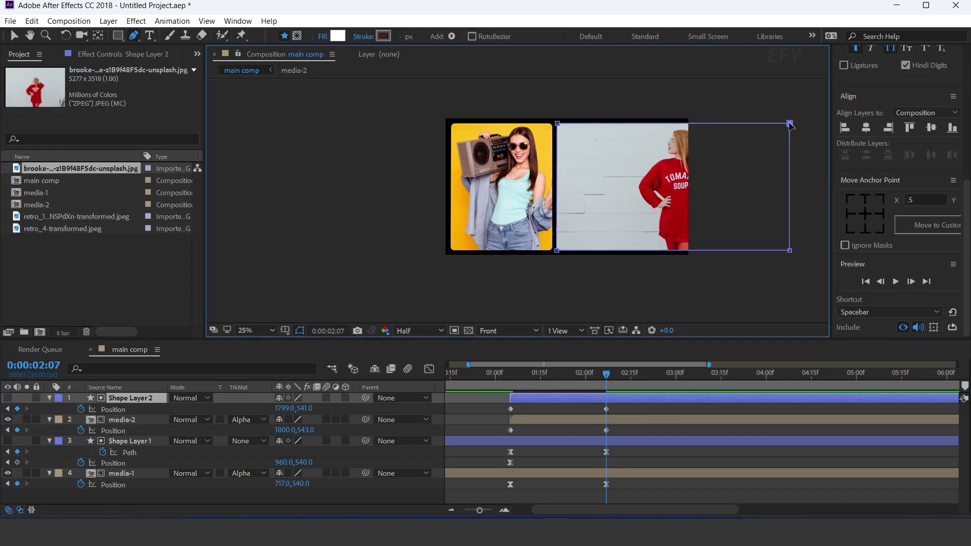
drag(790, 251, 683, 251)
key(ctrl+apostrophe)
scroll(686, 251, up, 4)
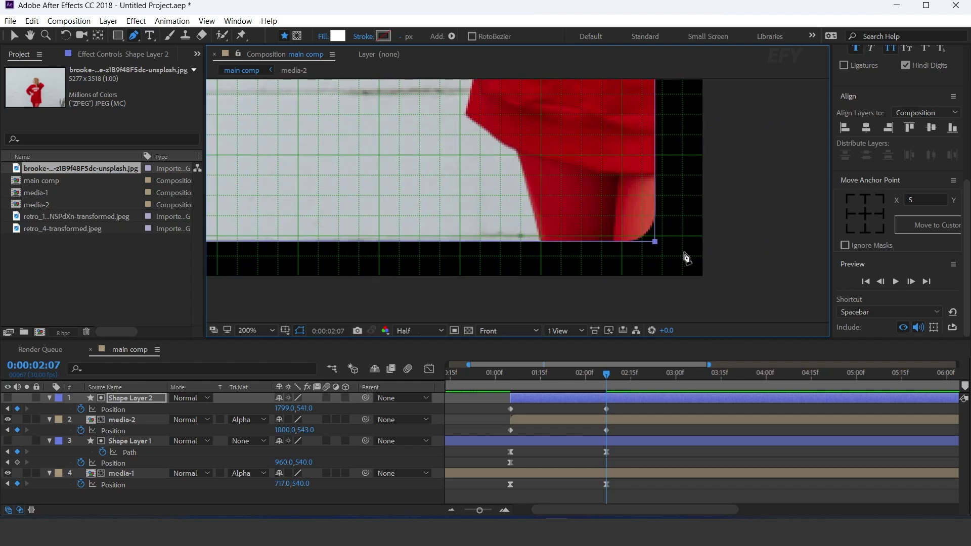
scroll(660, 244, down, 6)
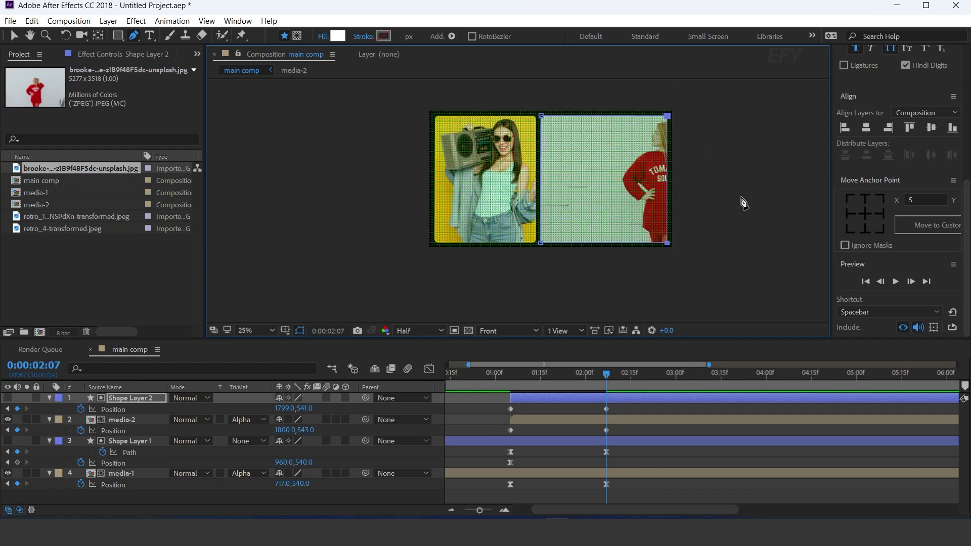
click(14, 35)
key(ctrl+apostrophe)
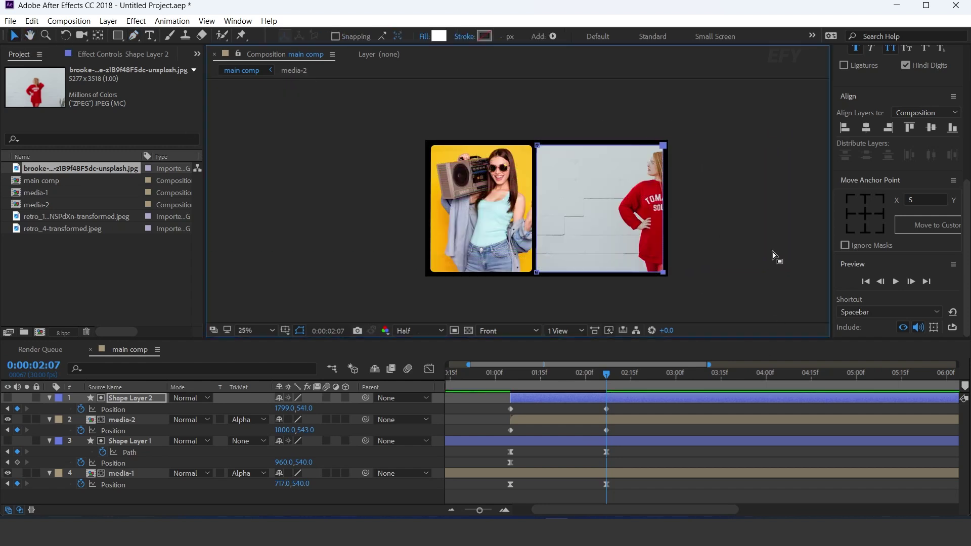
click(795, 285)
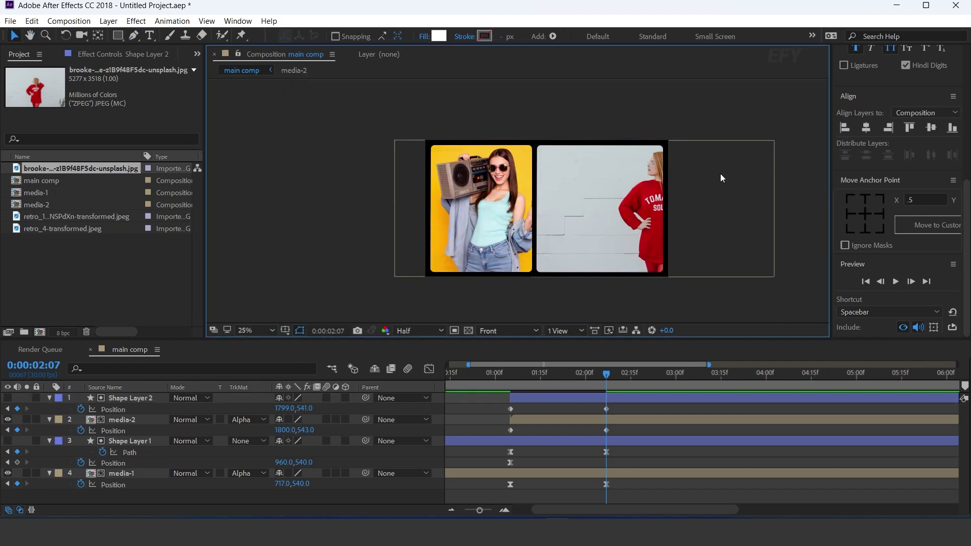
Move media-2 left to Position 1324, 543 so the woman in red is centred within her matte
click(771, 271)
click(653, 208)
drag(749, 250, 688, 251)
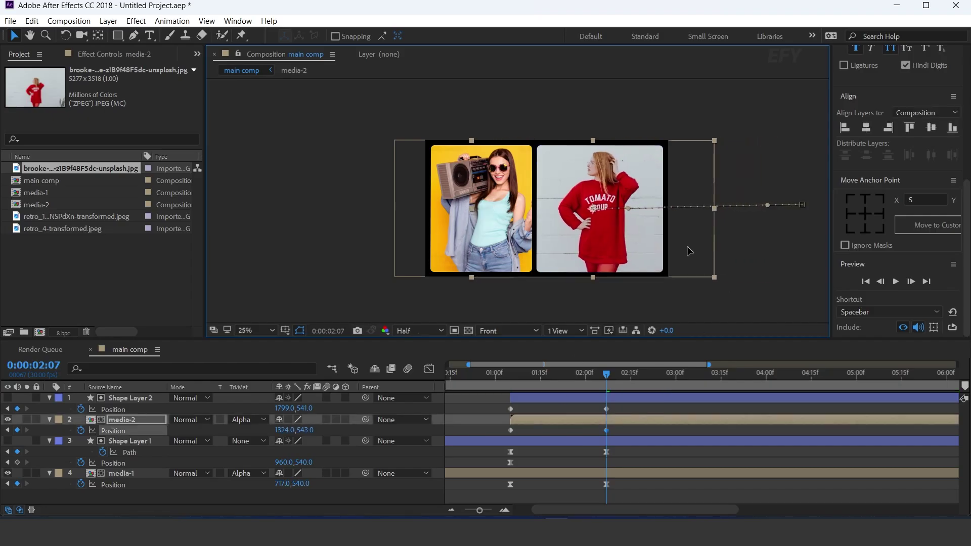
click(775, 266)
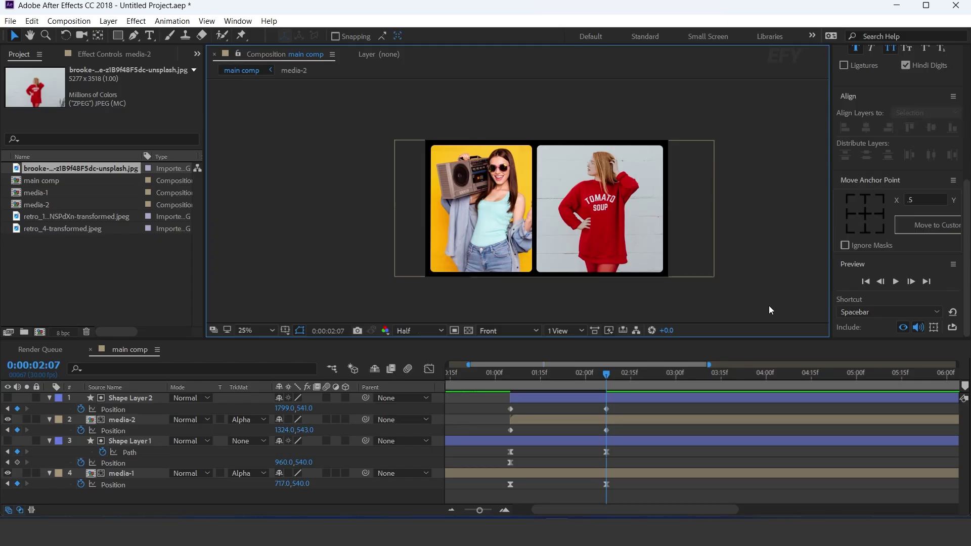
Apply Easy Ease to all Position keyframes of Shape Layer 2 and media-2
drag(625, 404, 495, 432)
right_click(606, 408)
mouse_move(662, 396)
click(525, 425)
Lengthen the incoming ease of both layers' final Position keyframes in the speed graph and preview the motion
click(431, 369)
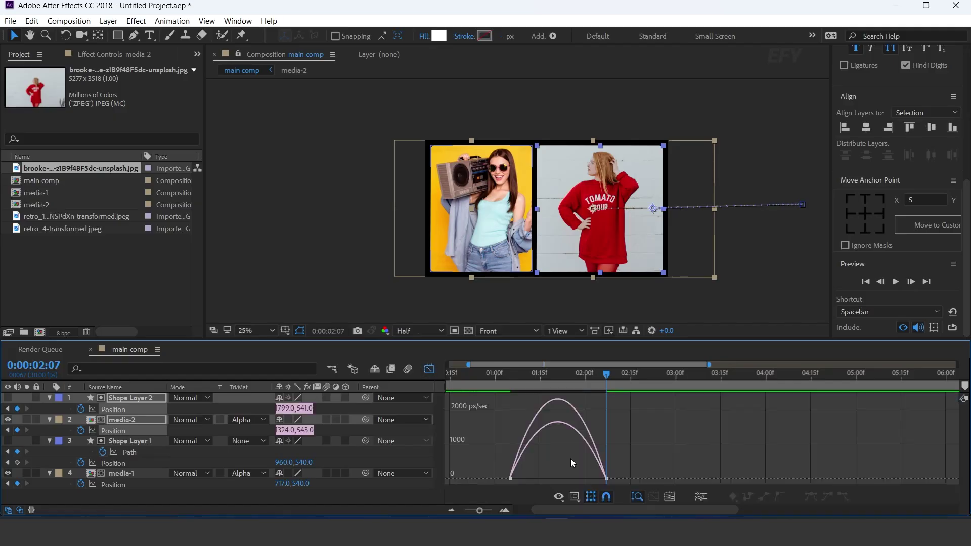
click(510, 374)
scroll(503, 453, up, 1)
drag(741, 453, 692, 485)
drag(676, 476, 621, 476)
key(space)
key(space)
Extend the final keyframes' incoming ease slightly, shorten the outgoing ease of the first Position keyframes, and preview the slide-in
drag(516, 377, 577, 375)
mouse_move(620, 476)
mouse_down()
mouse_move(605, 478)
mouse_move(613, 476)
mouse_up()
click(510, 374)
drag(512, 375, 579, 374)
scroll(514, 462, up, 3)
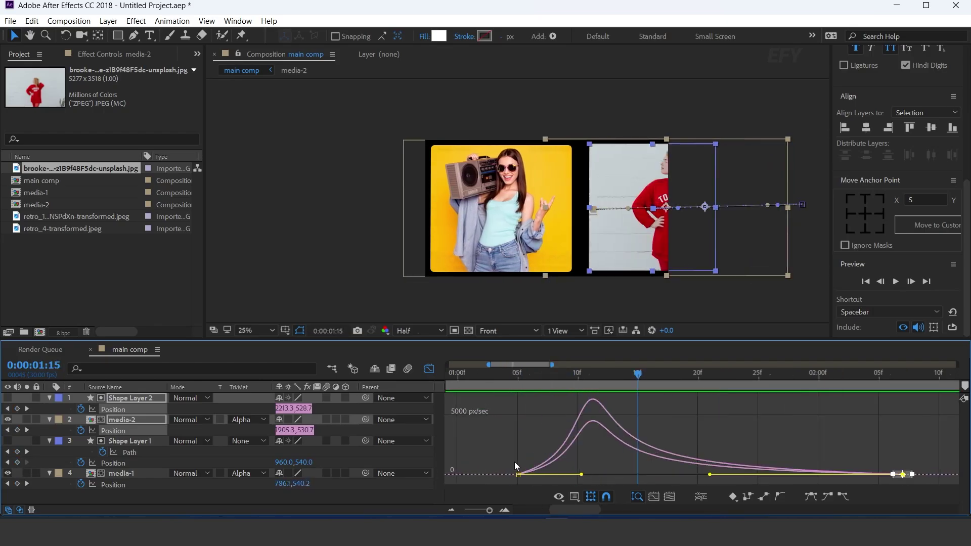
drag(576, 475, 568, 474)
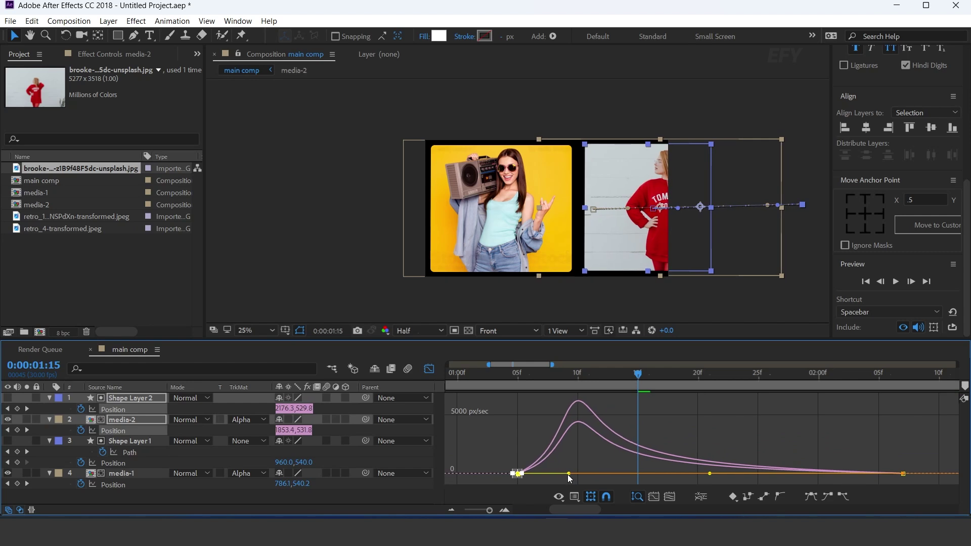
click(483, 375)
click(496, 375)
key(space)
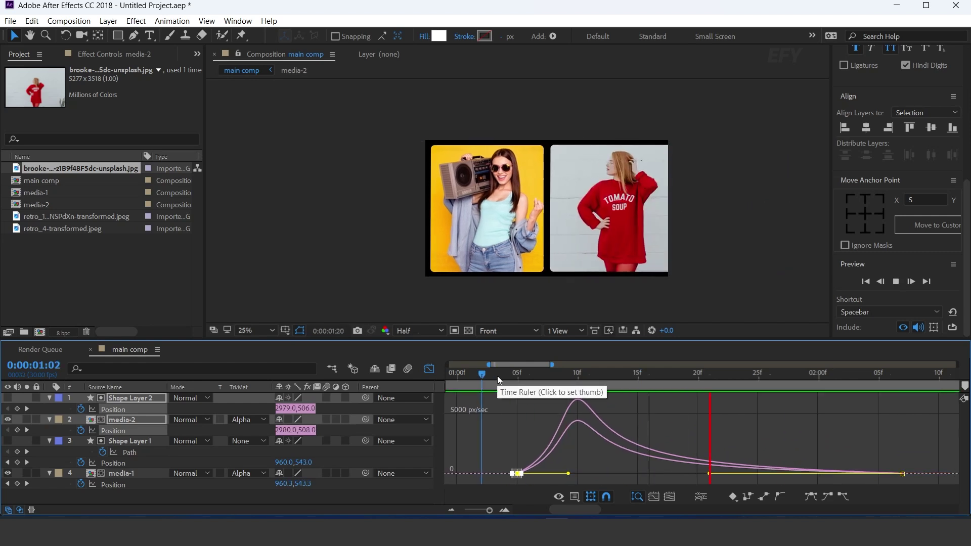
key(space)
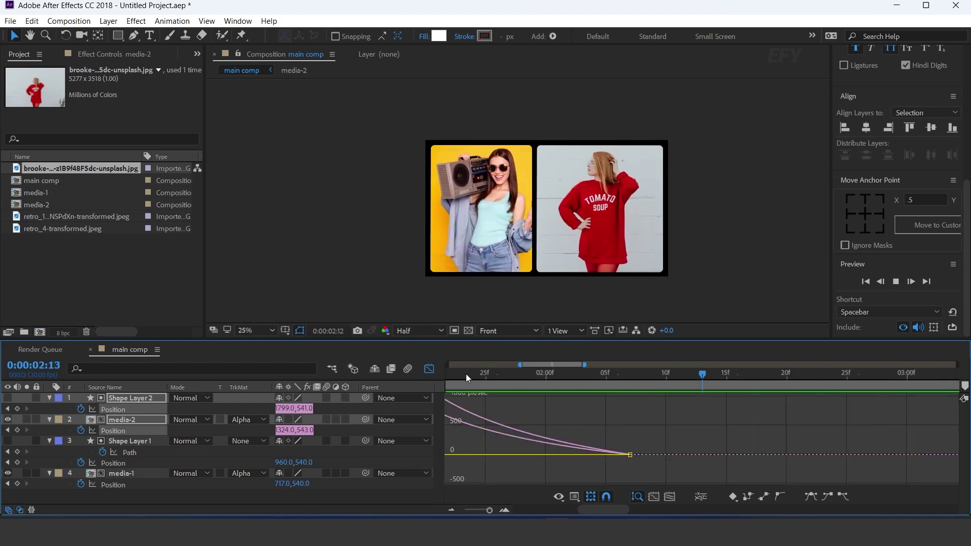
Return from the speed graph to the layer bars and collapse Shape Layer 2, media-2 and Shape Layer 1
click(428, 369)
scroll(606, 463, down, 3)
scroll(607, 464, down, 3)
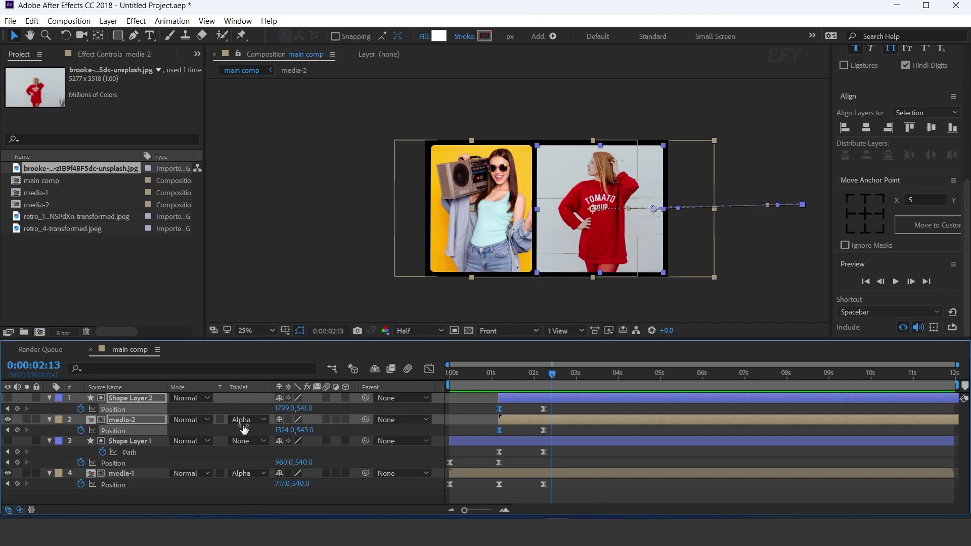
click(50, 418)
click(49, 398)
click(49, 399)
click(49, 398)
click(49, 419)
click(575, 498)
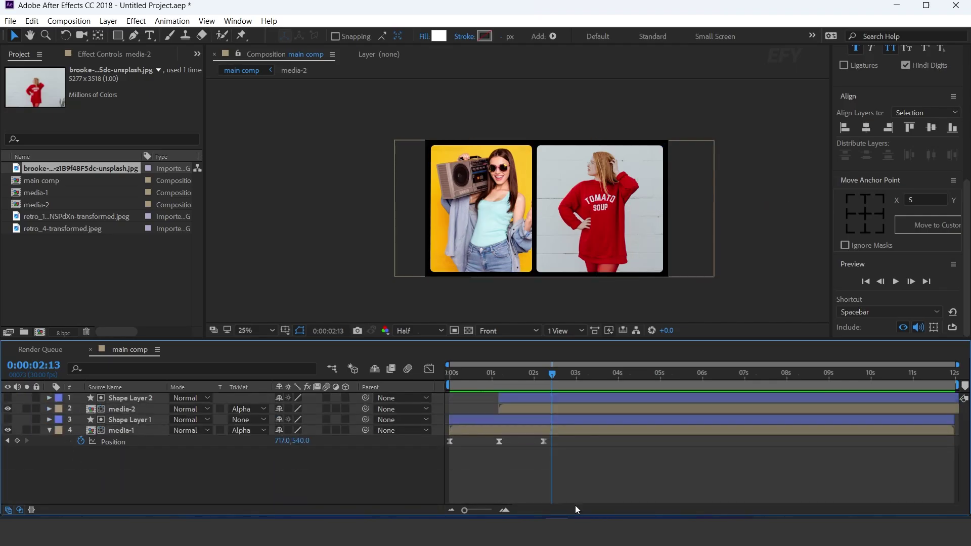
Preview the two-photo animation from the start of the composition
click(504, 509)
drag(561, 511, 508, 511)
key(space)
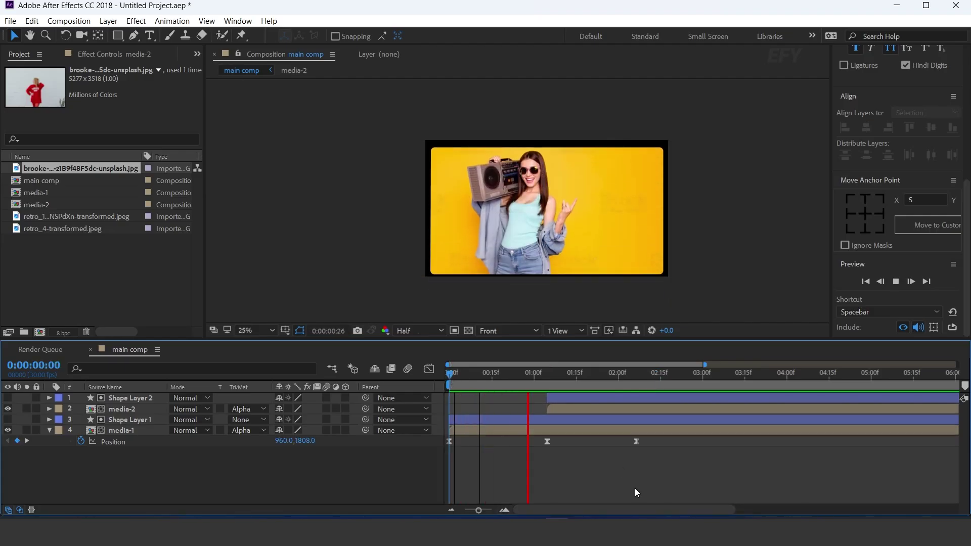
key(space)
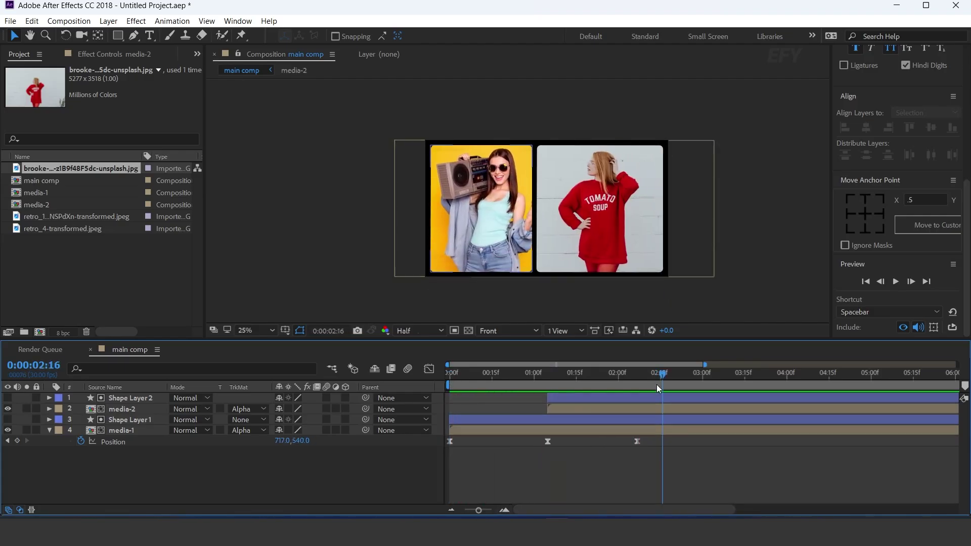
Reveal the keyframed properties of all four layers and set the current time to 0:00:02:07, on the last keyframes
drag(662, 379, 634, 378)
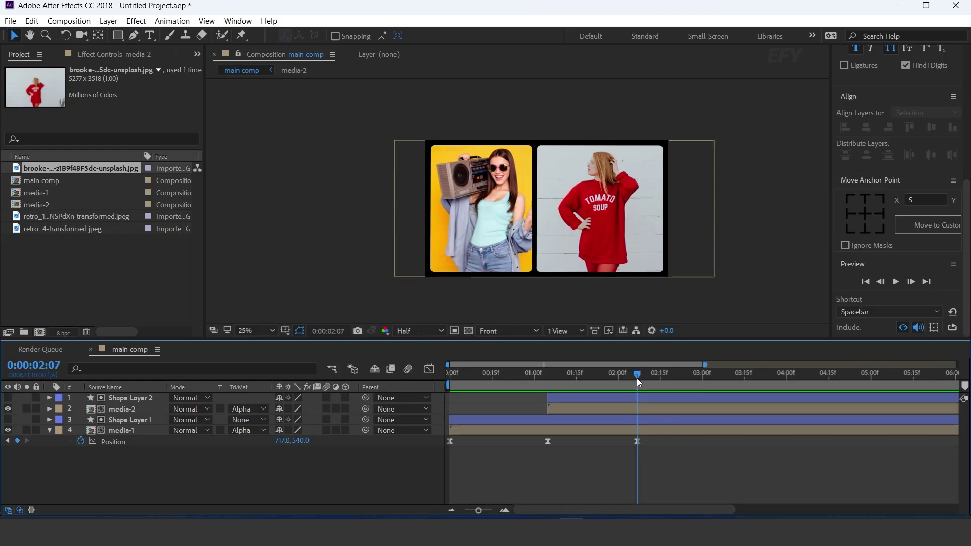
key(Page_Up)
key(Page_Down)
key(Page_Down)
key(u)
click(647, 397)
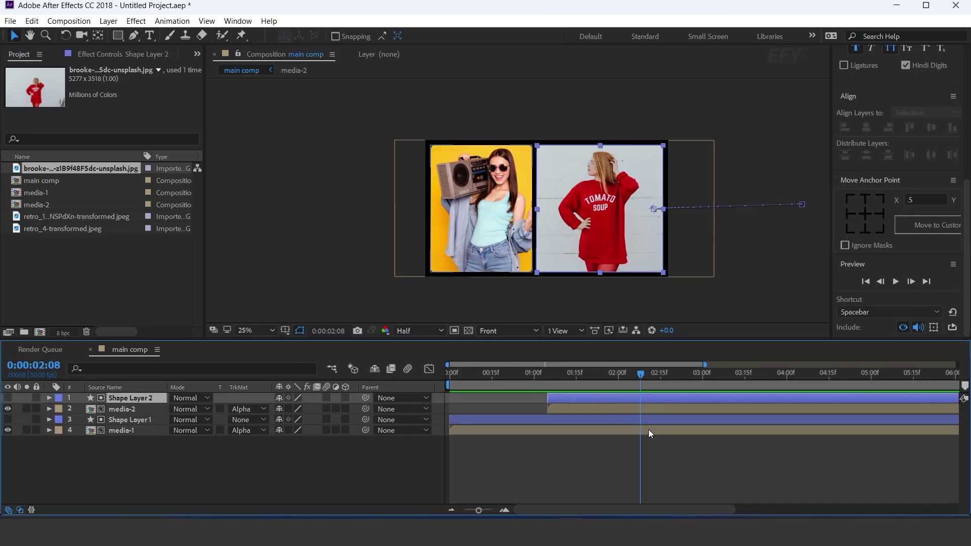
shift+click(648, 429)
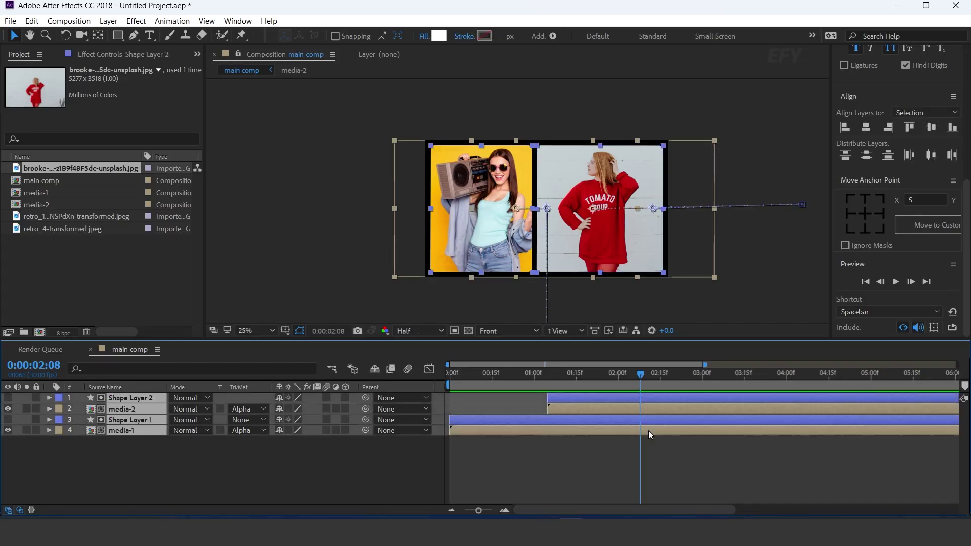
key(u)
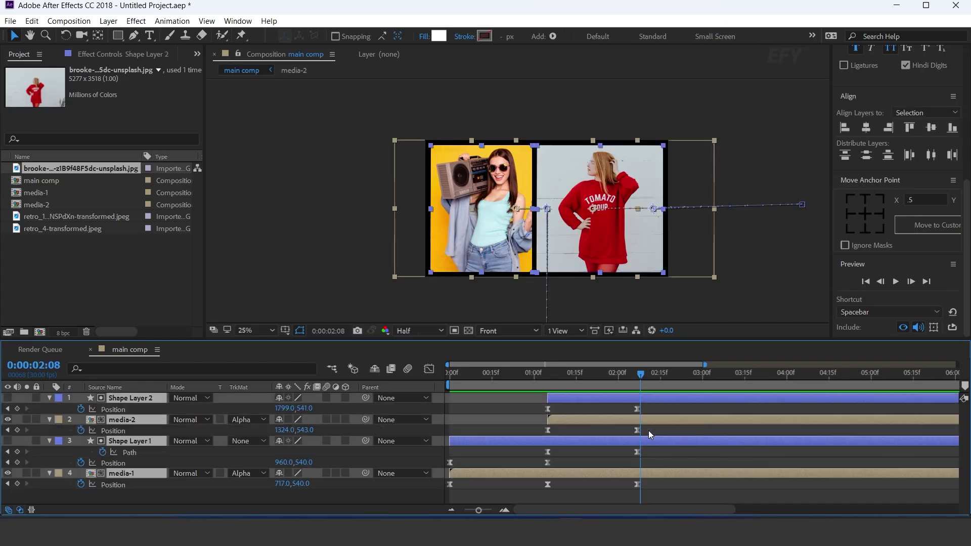
key(=)
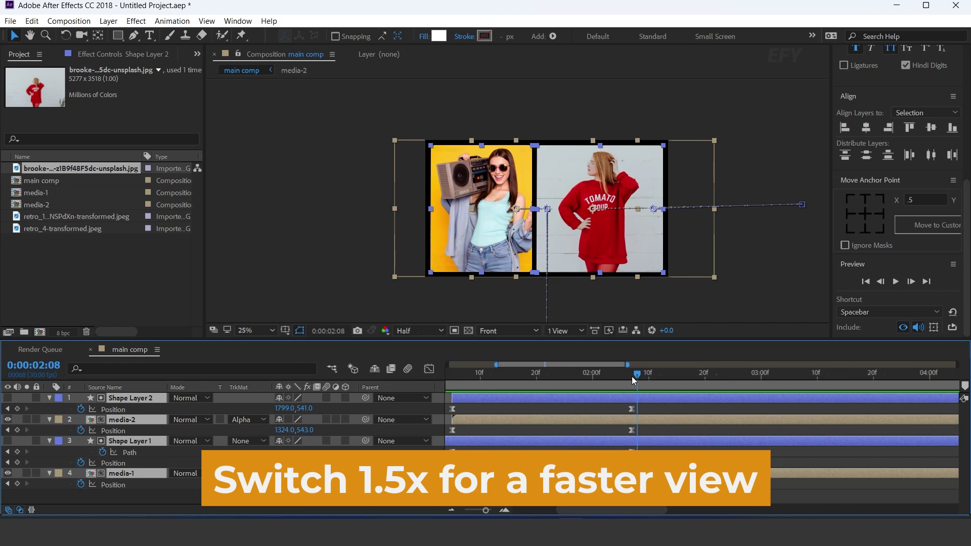
click(630, 378)
key(minus)
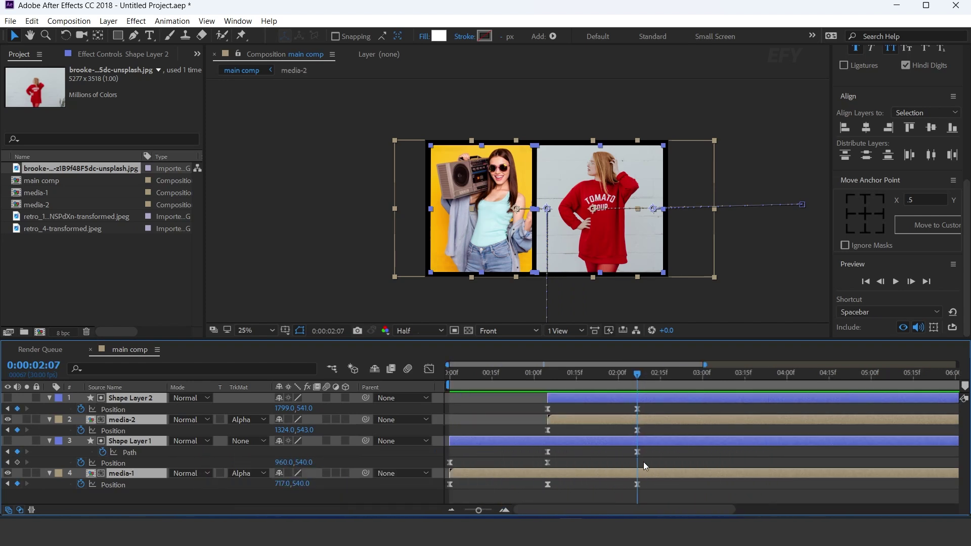
Add a Path keyframe to Shape 1 of Shape Layer 2 at 0:00:02:07
click(643, 462)
click(649, 439)
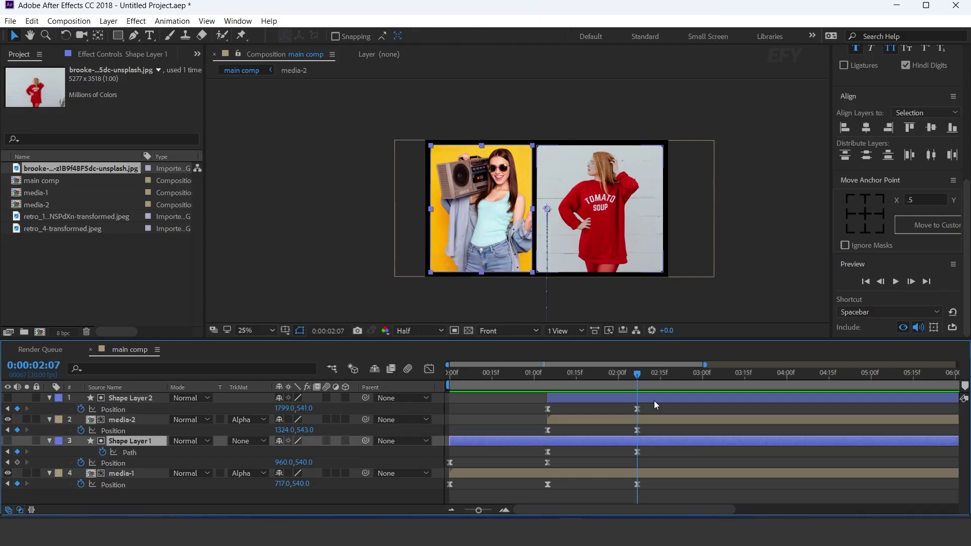
click(656, 399)
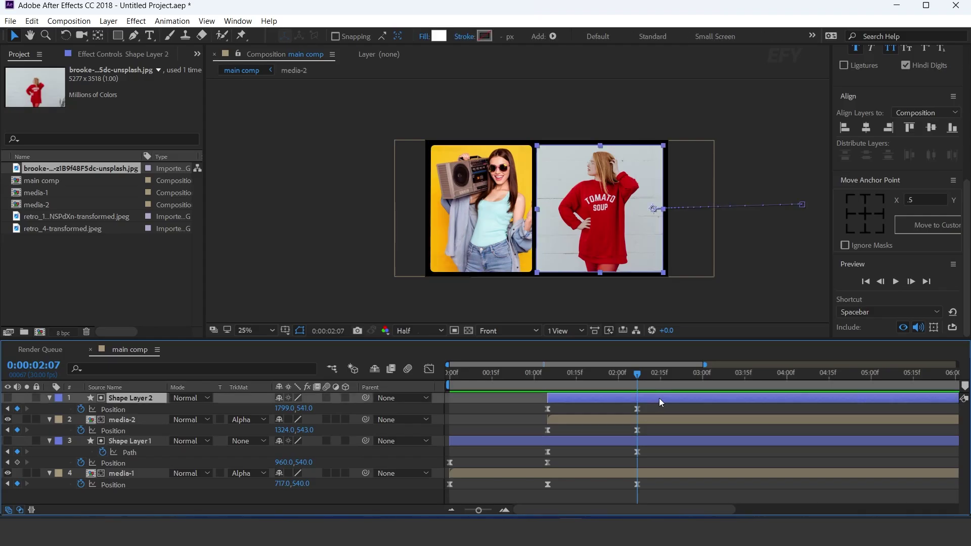
click(49, 399)
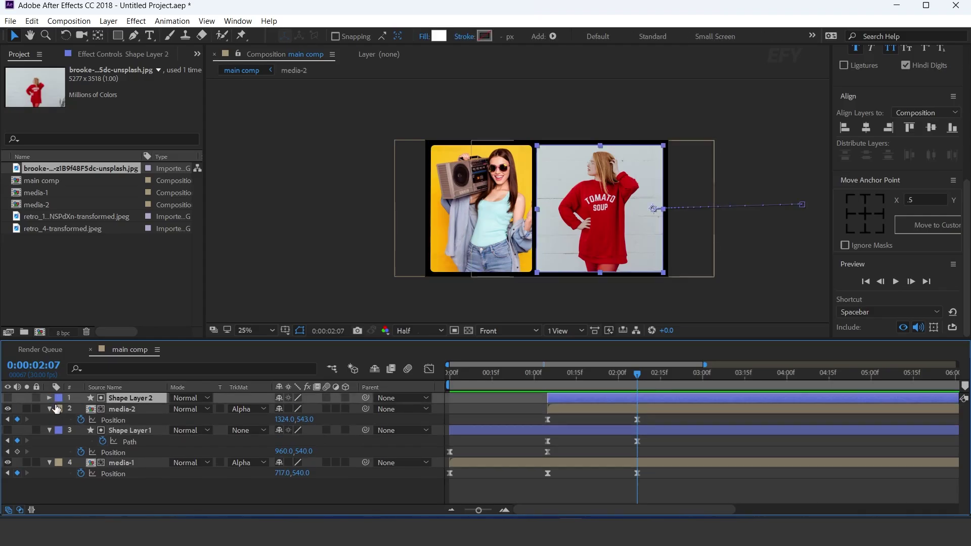
click(60, 419)
click(60, 410)
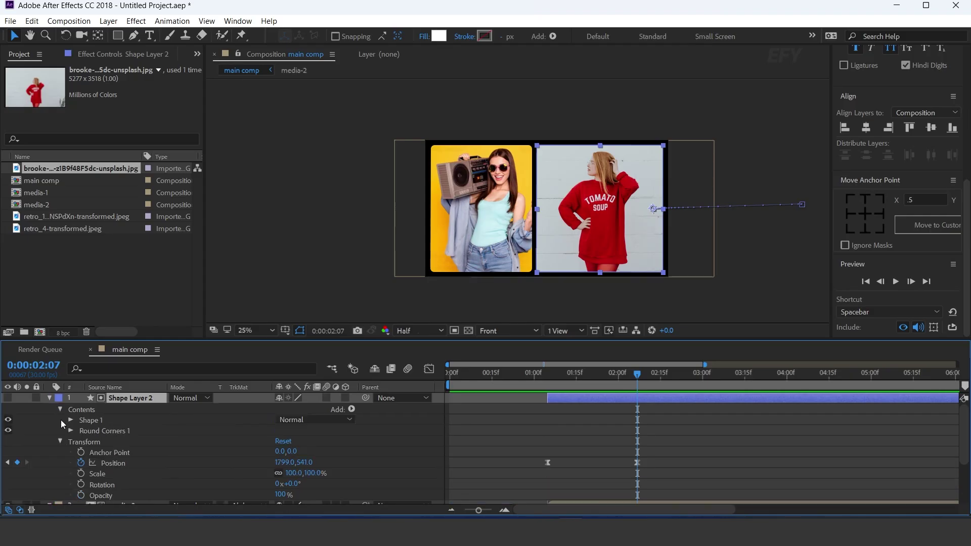
click(60, 441)
click(71, 420)
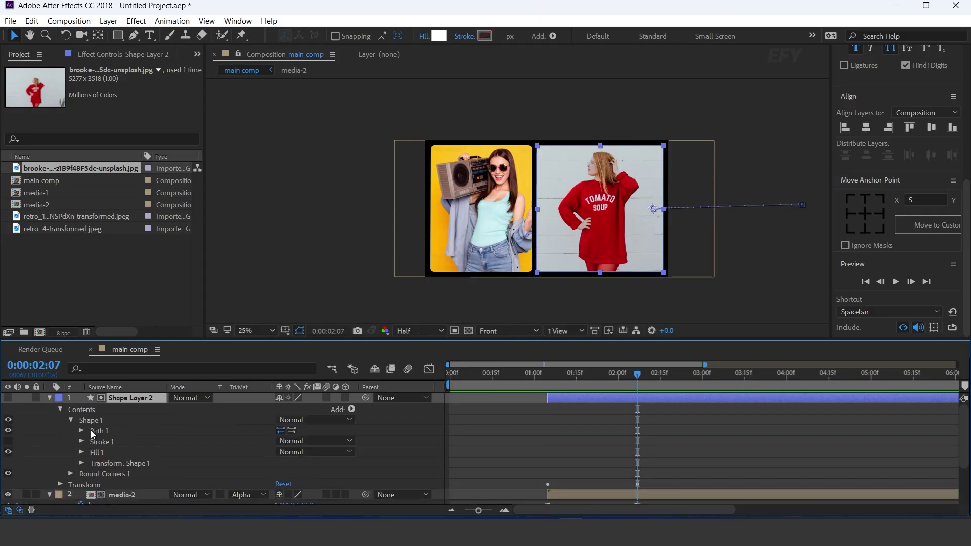
click(81, 431)
click(104, 440)
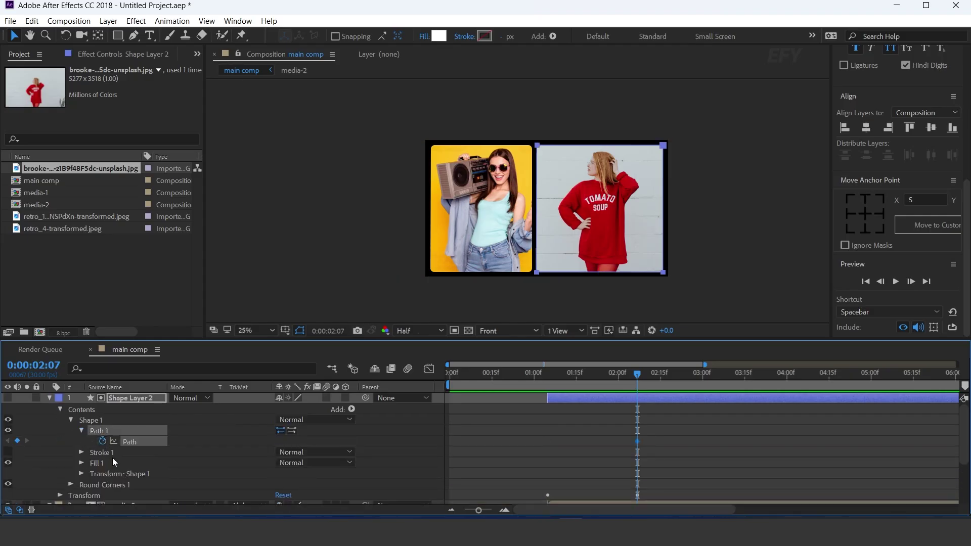
At 0:00:03:00, show the grid and raise the lower two vertices of Shape Layer 2's path to just below mid-frame
scroll(680, 435, down, 3)
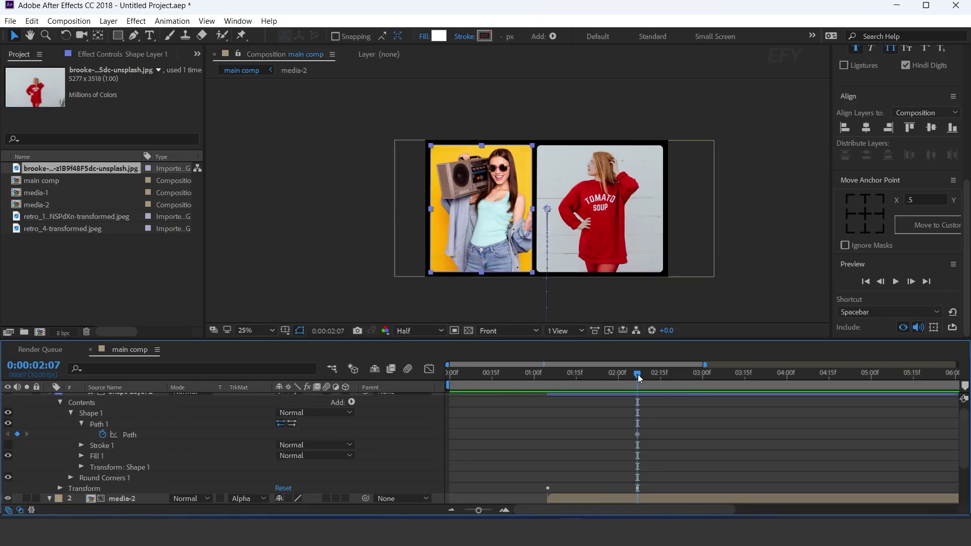
drag(638, 374, 703, 374)
scroll(722, 426, down, 3)
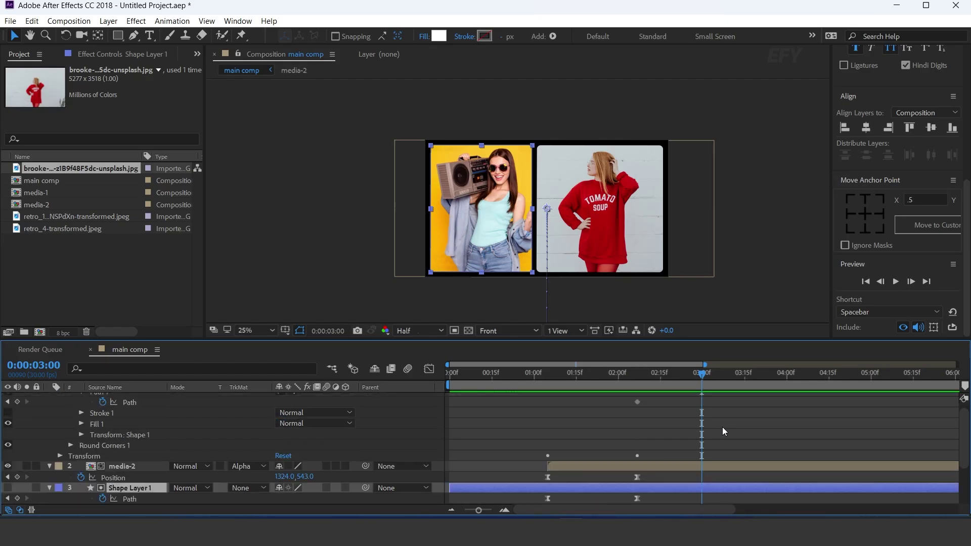
scroll(722, 427, up, 1)
scroll(722, 427, up, 3)
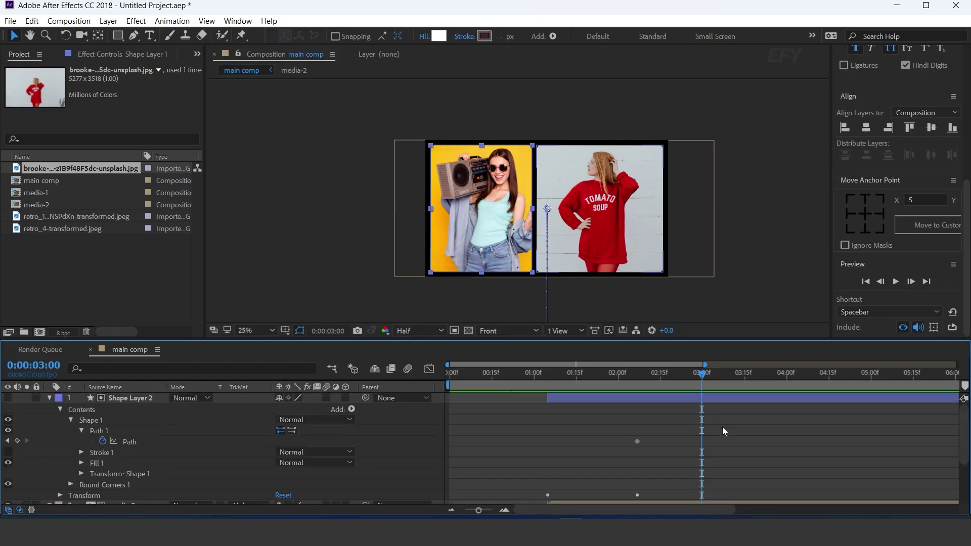
click(697, 404)
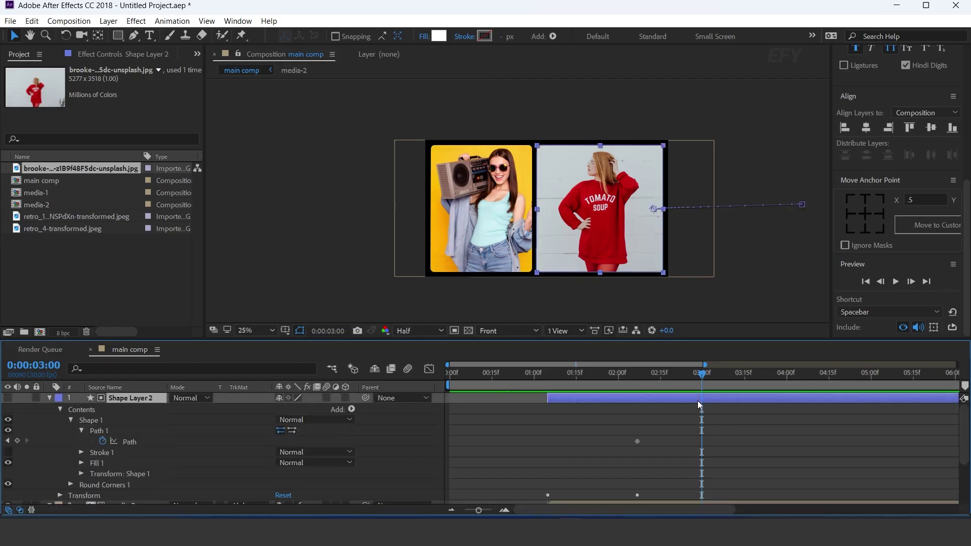
scroll(619, 286, up, 2)
key(g)
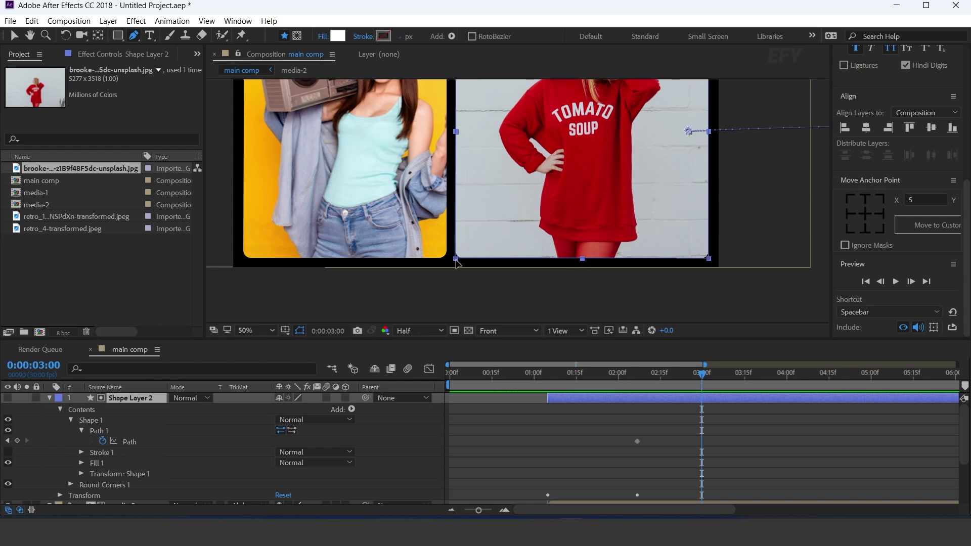
click(456, 260)
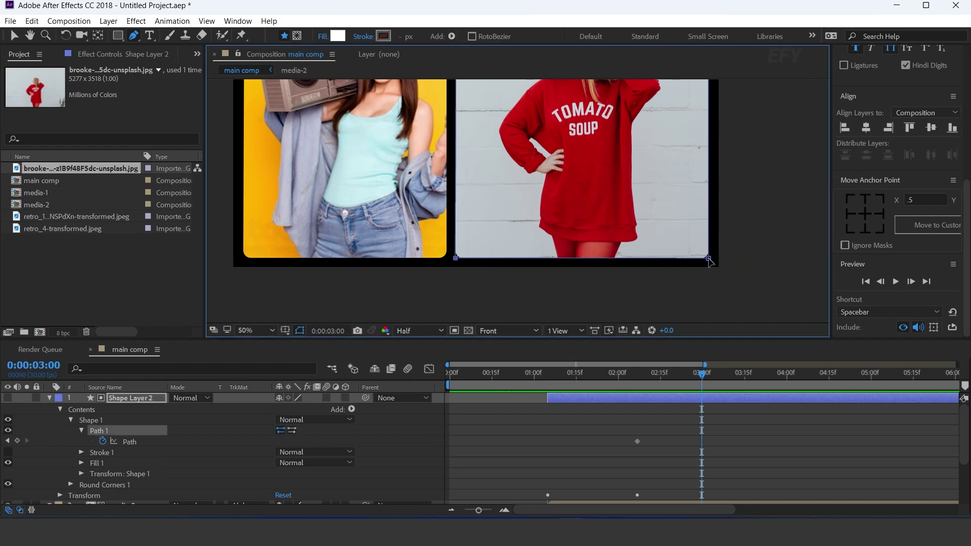
key(ctrl+apostrophe)
drag(712, 263, 715, 215)
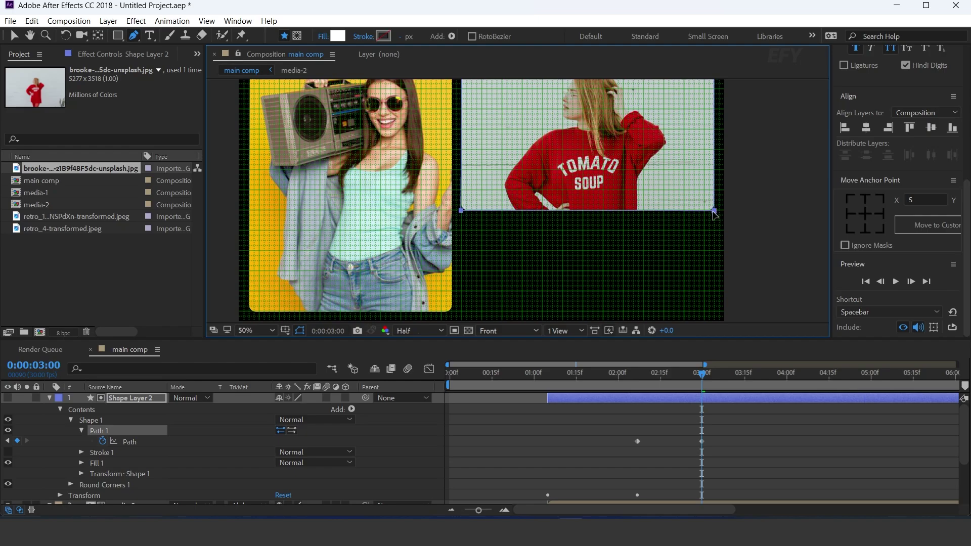
At 0:00:03:00, raise the lower edge of Shape Layer 1's path until it is level with the neighbouring photo's lower edge
scroll(720, 467, down, 3)
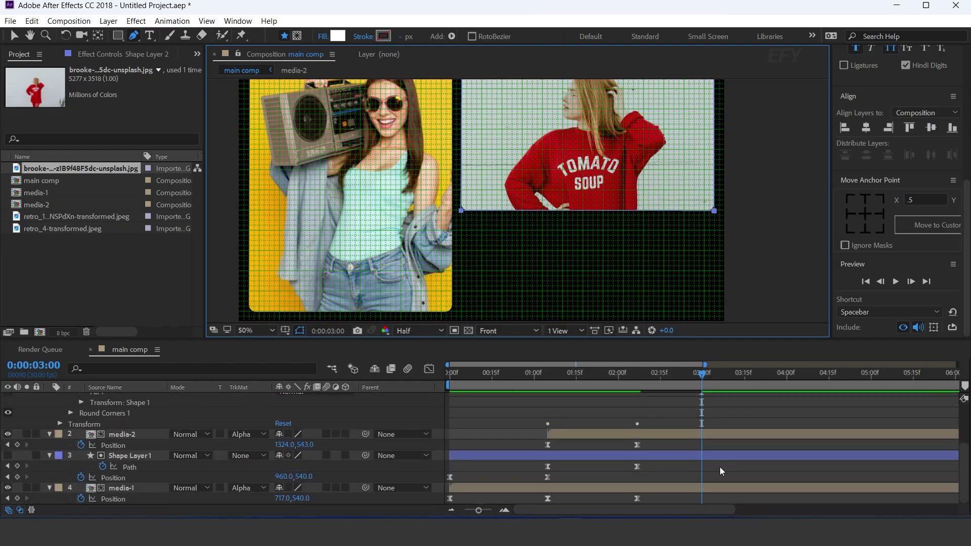
click(709, 458)
key(h)
drag(452, 251, 512, 217)
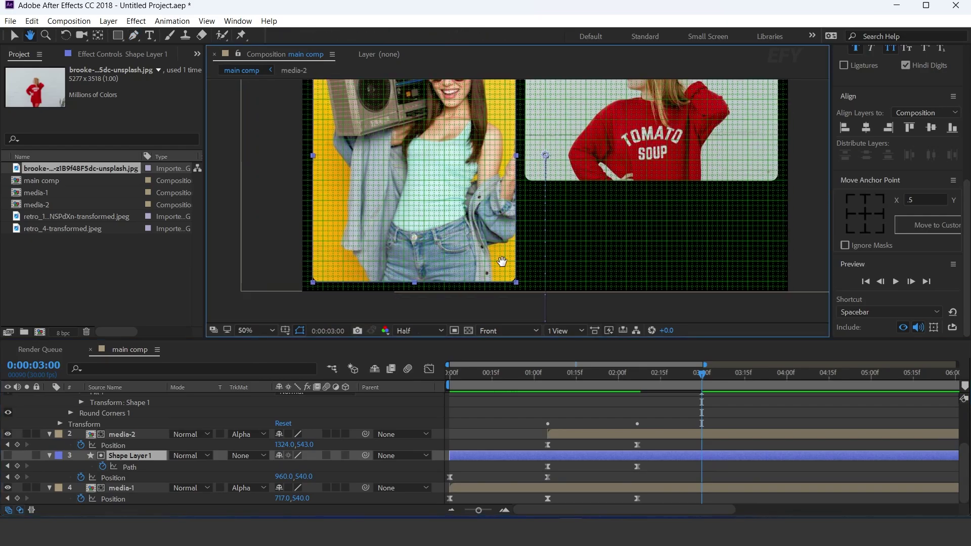
key(g)
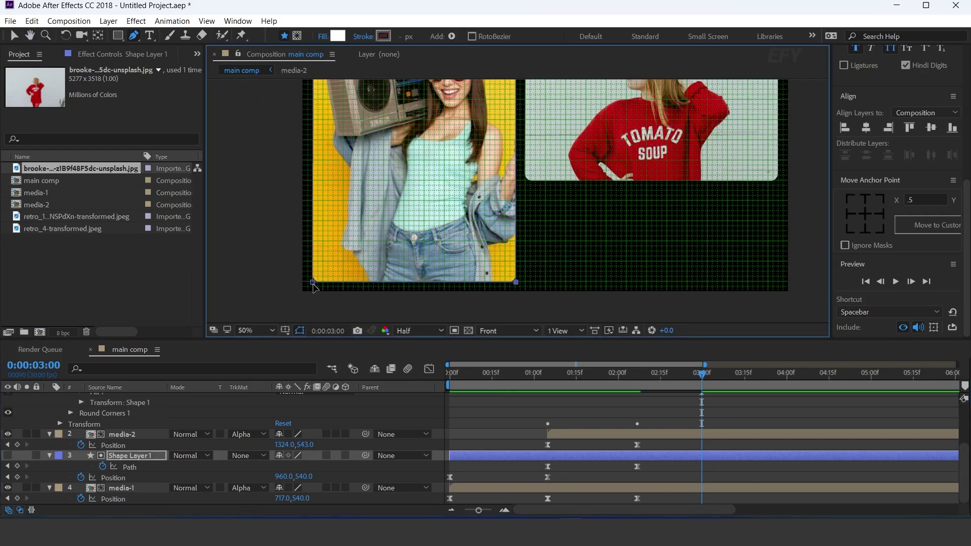
drag(515, 282, 524, 181)
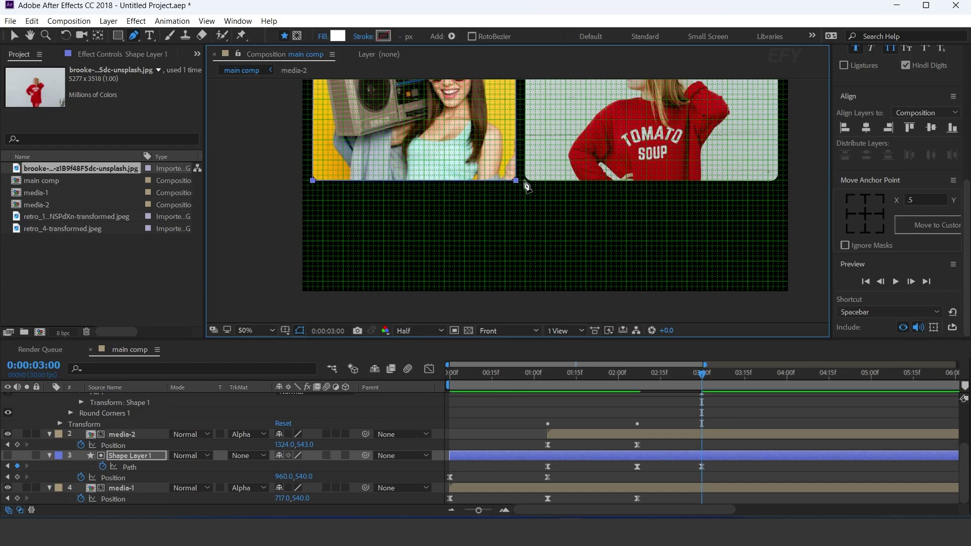
click(721, 466)
Apply Easy Ease to Shape Layer 2's Path keyframes at 0:00:02:07 and 0:00:03:00 and show the speed graph
scroll(718, 420, up, 5)
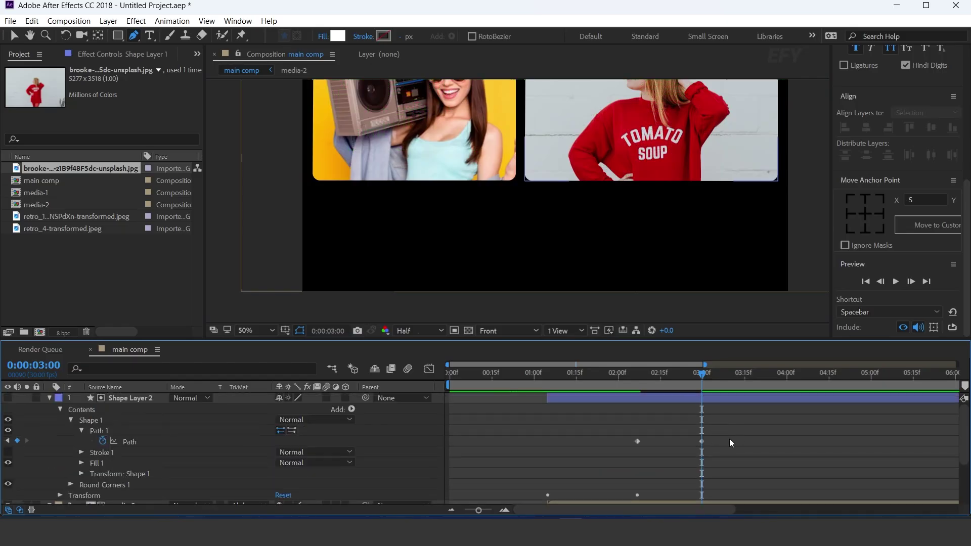
right_click(637, 441)
mouse_move(678, 432)
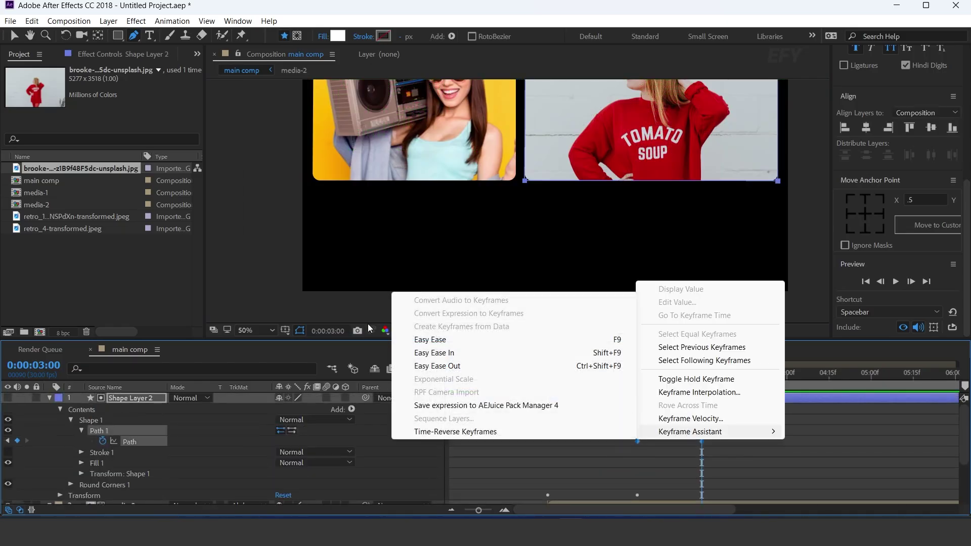
click(430, 339)
key(shift+F3)
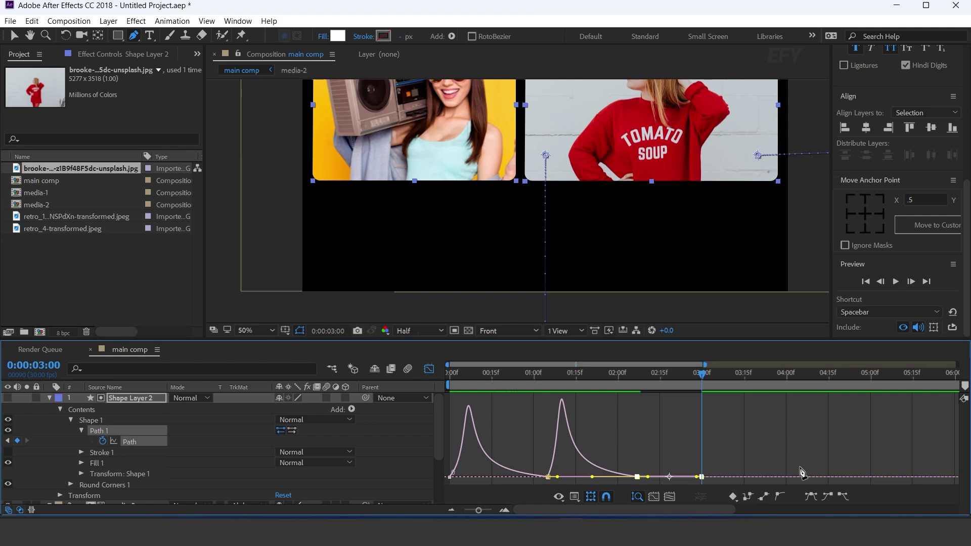
Preview the animation from 0:00:01:08 through the shortening of both photos
click(554, 374)
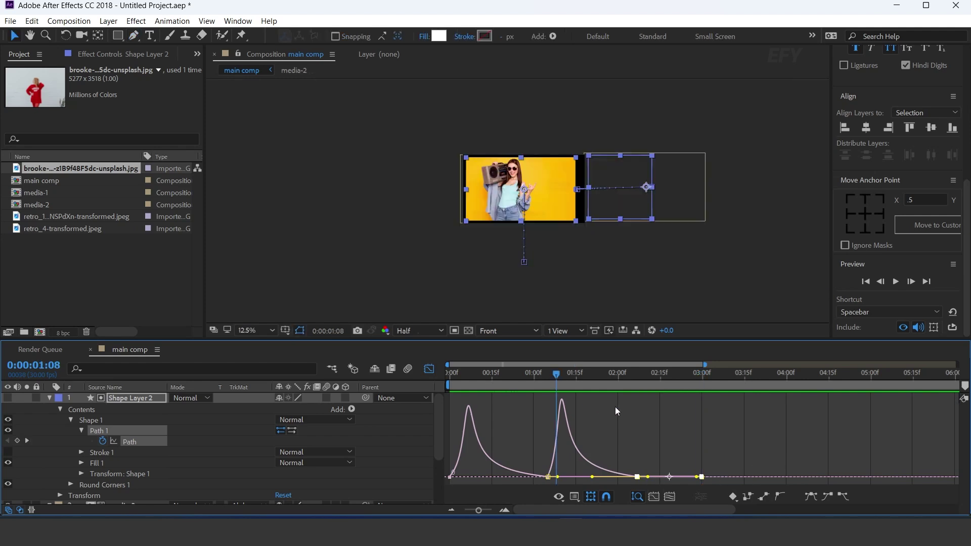
key(space)
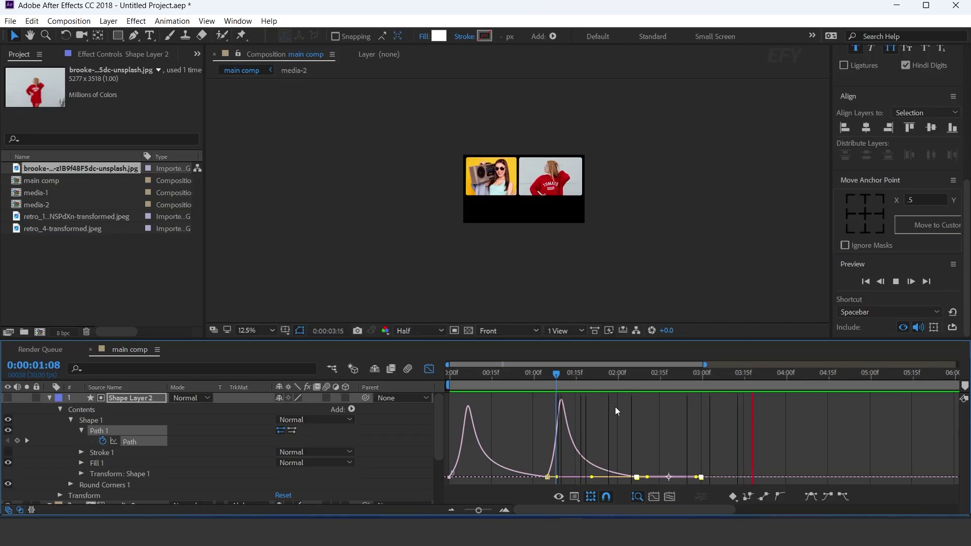
key(space)
Lengthen the incoming speed handle of Shape Layer 2's Path keyframe at 0:00:03:00 and return to the layer bars
scroll(623, 468, up, 3)
scroll(672, 468, down, 1)
click(713, 468)
scroll(705, 477, up, 4)
mouse_move(836, 460)
mouse_down()
mouse_move(782, 488)
mouse_move(728, 475)
mouse_move(539, 474)
mouse_up()
scroll(709, 424, down, 3)
key(shift+F3)
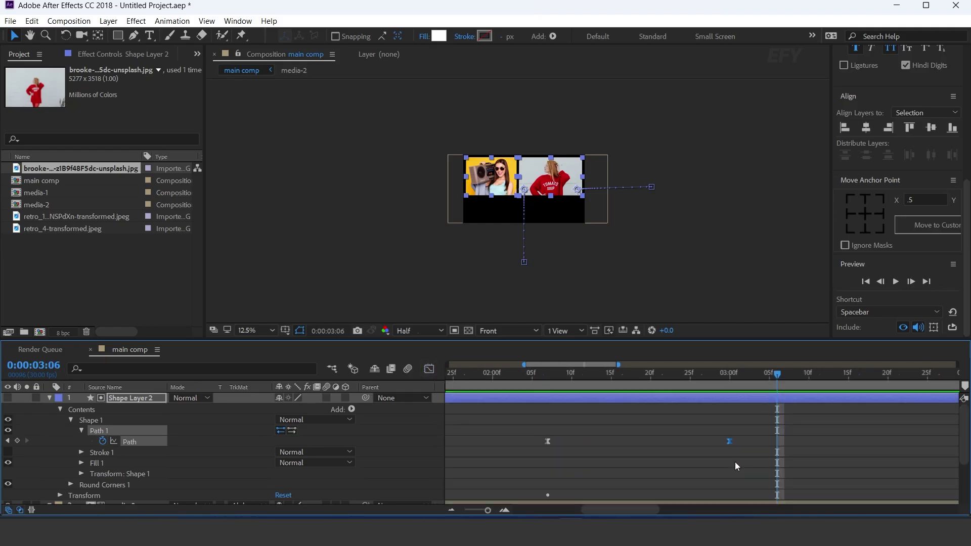
Shape the speed graph of Shape Layer 1's Path between 0:00:02:07 and 0:00:03:00 into an early peak with a long ease-out
scroll(732, 463, down, 3)
drag(541, 431, 627, 442)
key(shift+F3)
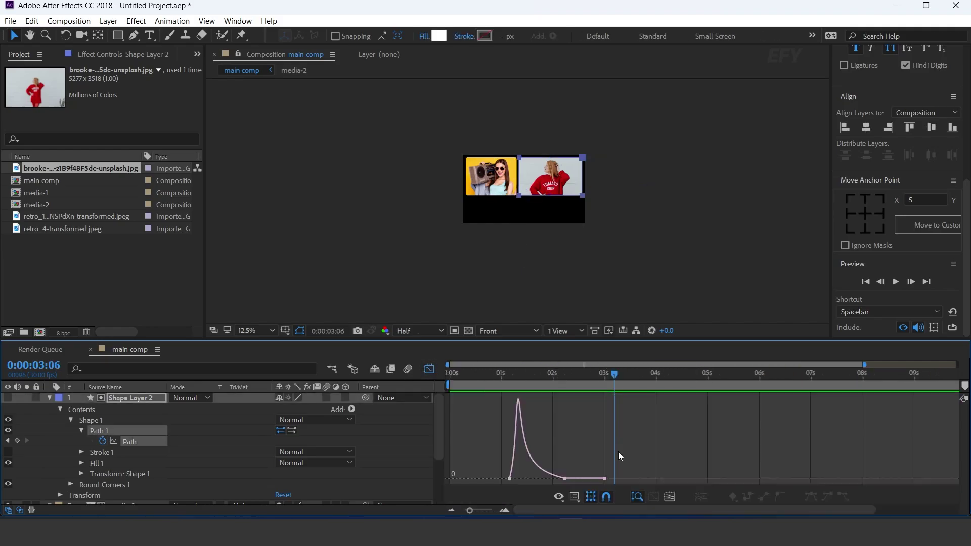
scroll(595, 480, up, 5)
scroll(592, 470, down, 1)
click(598, 460)
drag(688, 438, 751, 442)
scroll(556, 476, up, 2)
drag(526, 473, 488, 475)
Preview the photos sliding in and shortening several times, checking the eased motion up to 0:00:03:00
click(449, 374)
scroll(653, 450, down, 2)
key(space)
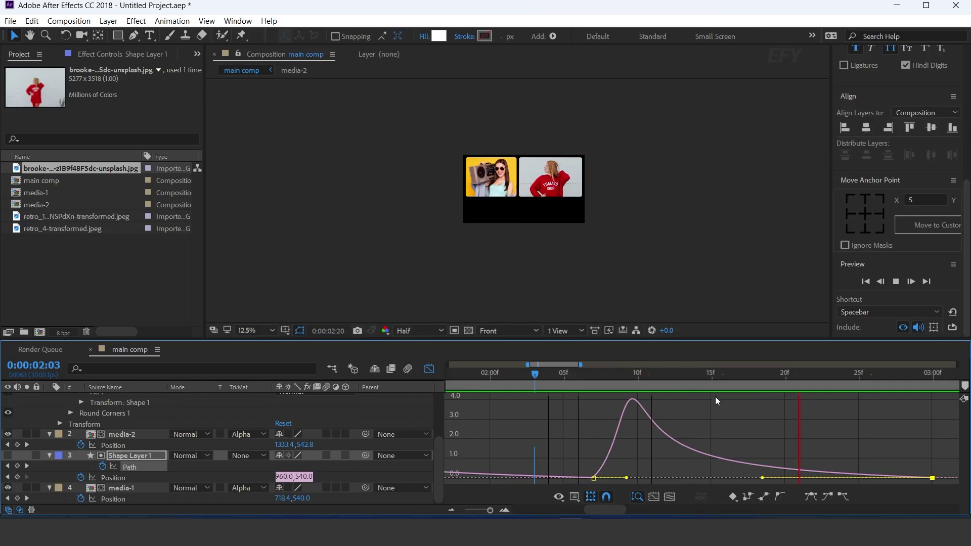
key(space)
click(526, 375)
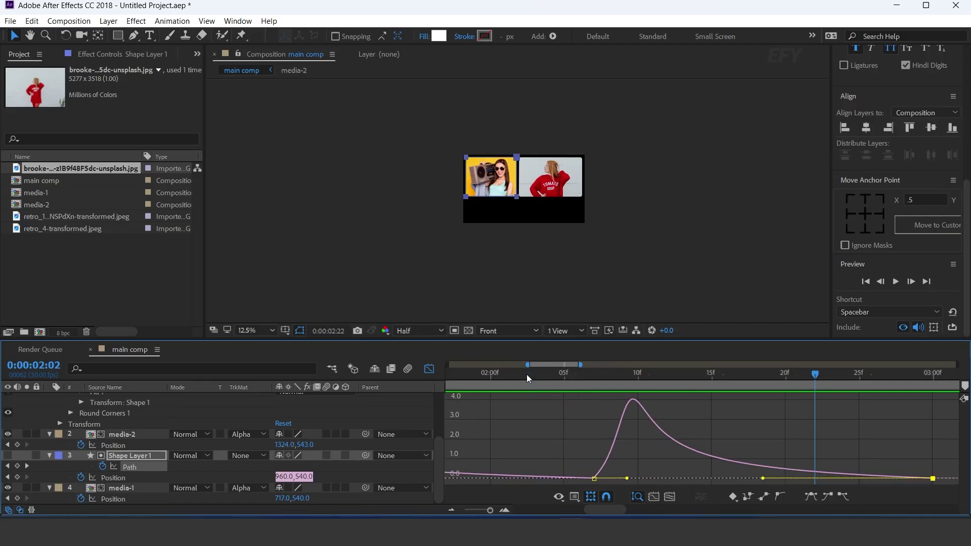
key(space)
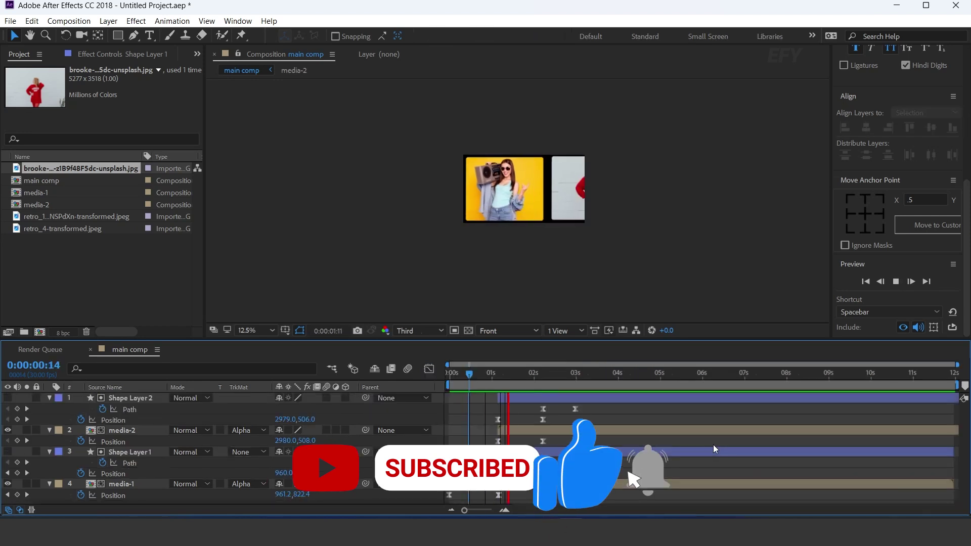
click(520, 373)
key(space)
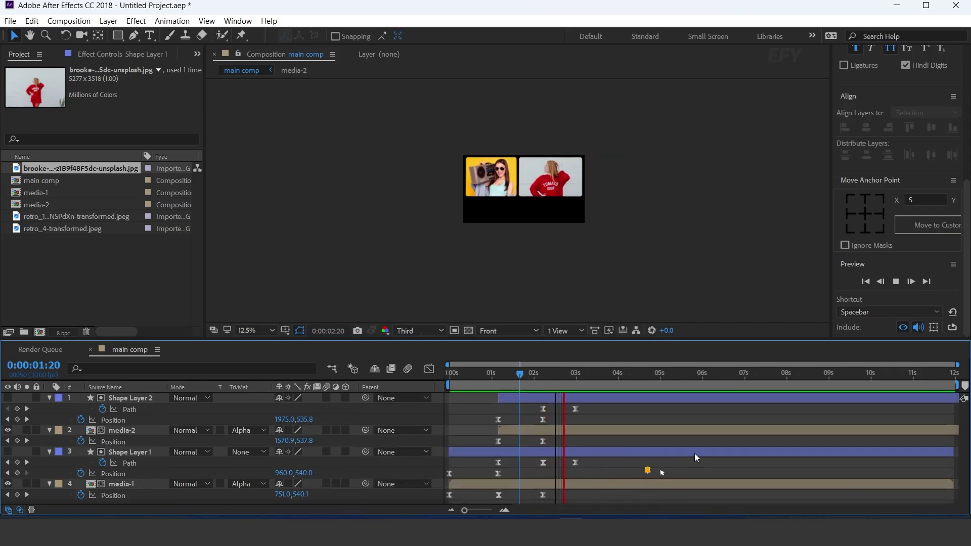
key(space)
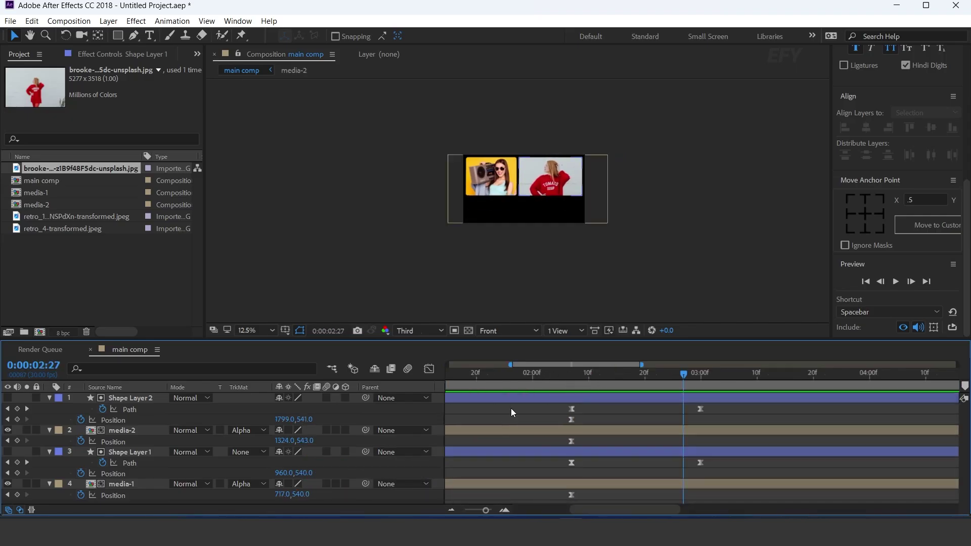
Collapse all layers, duplicate Shape Layer 1 and media-1, and move both copies to the top of the layer stack
key(u)
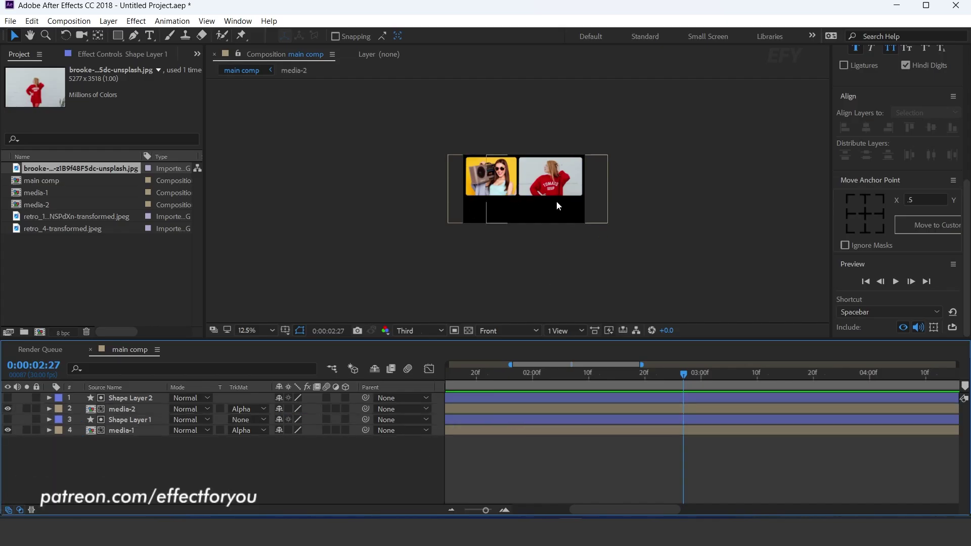
scroll(513, 225, up, 1)
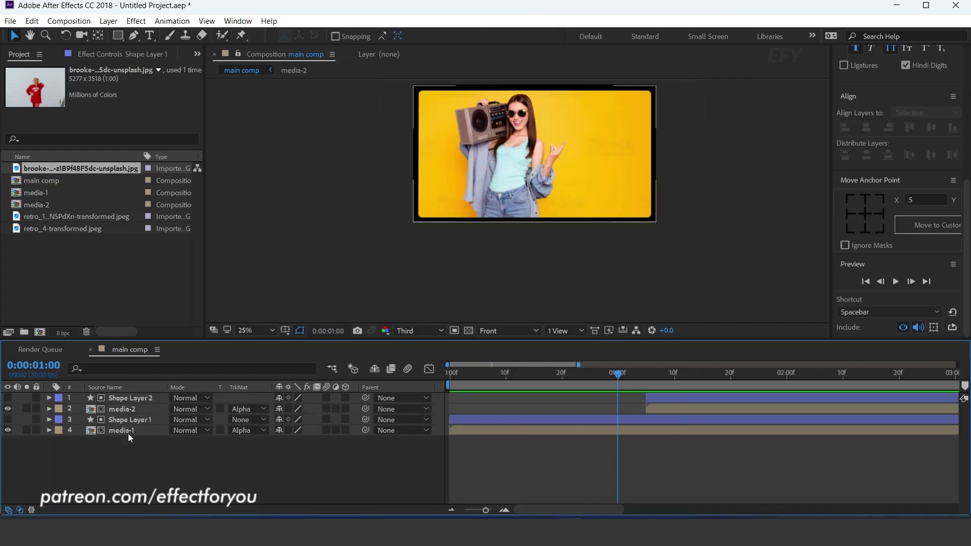
click(132, 430)
shift+click(132, 423)
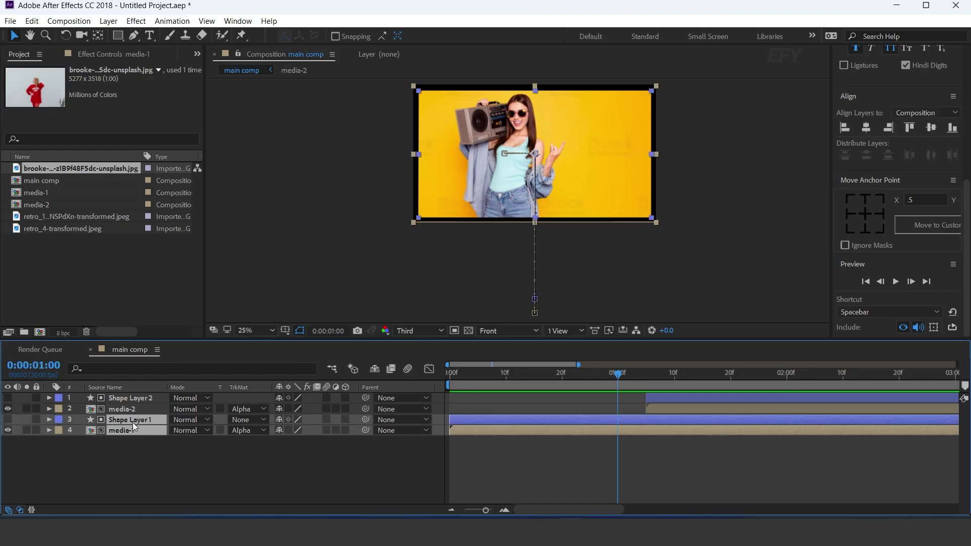
key(ctrl+d)
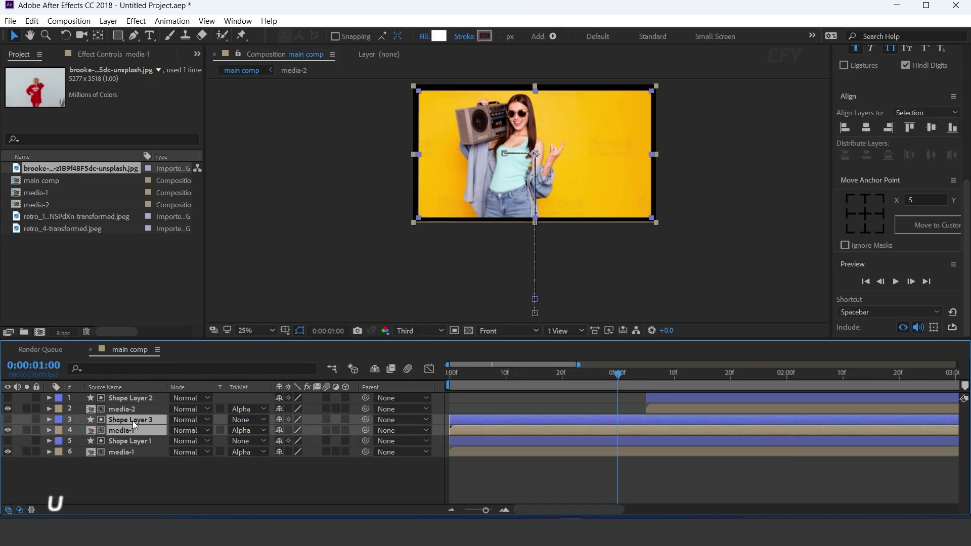
drag(134, 408, 140, 401)
drag(139, 399, 138, 396)
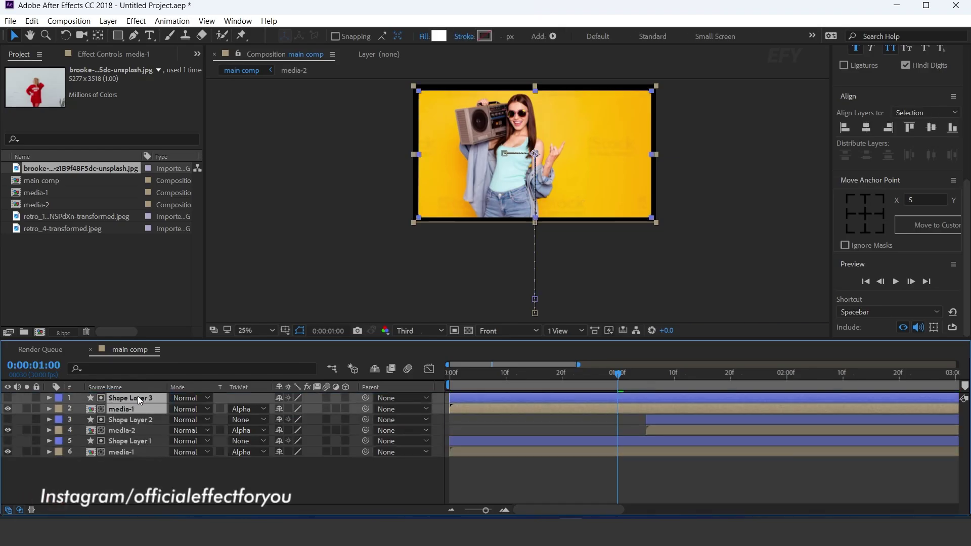
Duplicate the media-2 composition as media-3 and replace the topmost media-1 layer's source with media-3
click(49, 214)
click(39, 205)
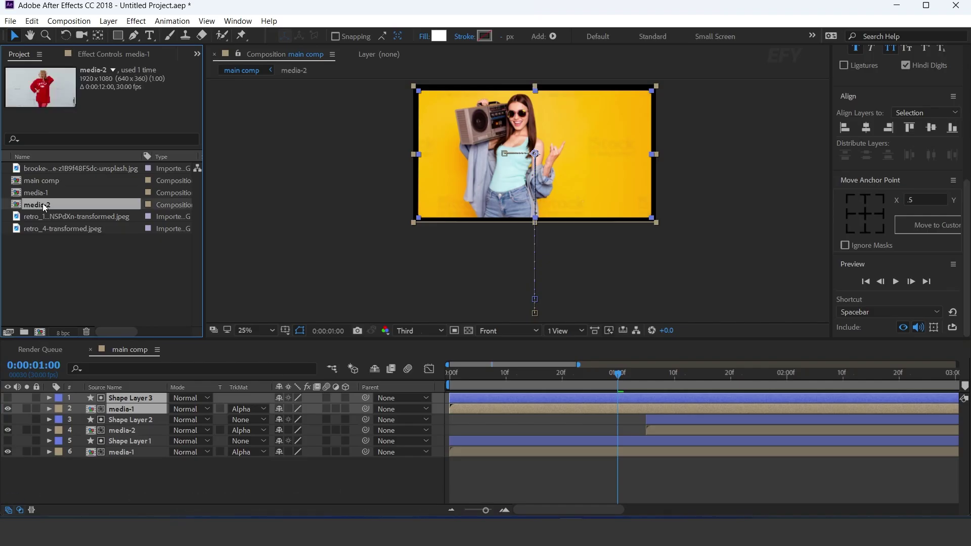
key(ctrl+d)
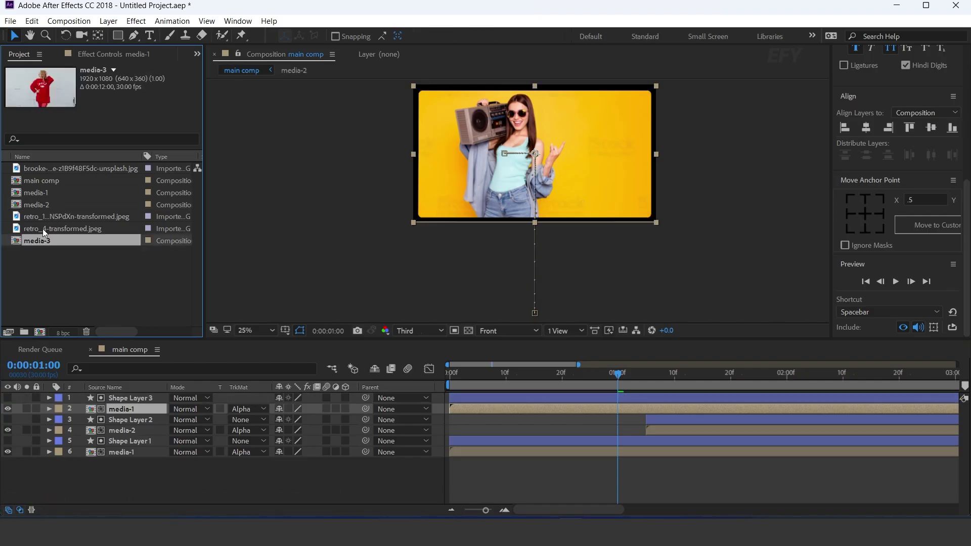
drag(44, 218, 126, 411)
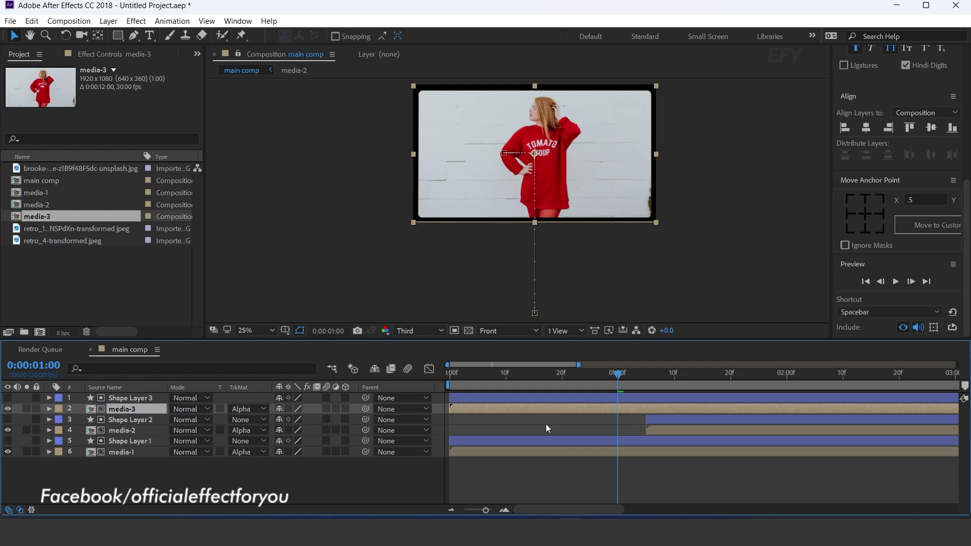
Replace the photo inside media-3 with retro_1-y7wNSPdXn-transformed.jpeg, scale it to 99%, and return to main comp
double_click(128, 411)
click(135, 399)
key(s)
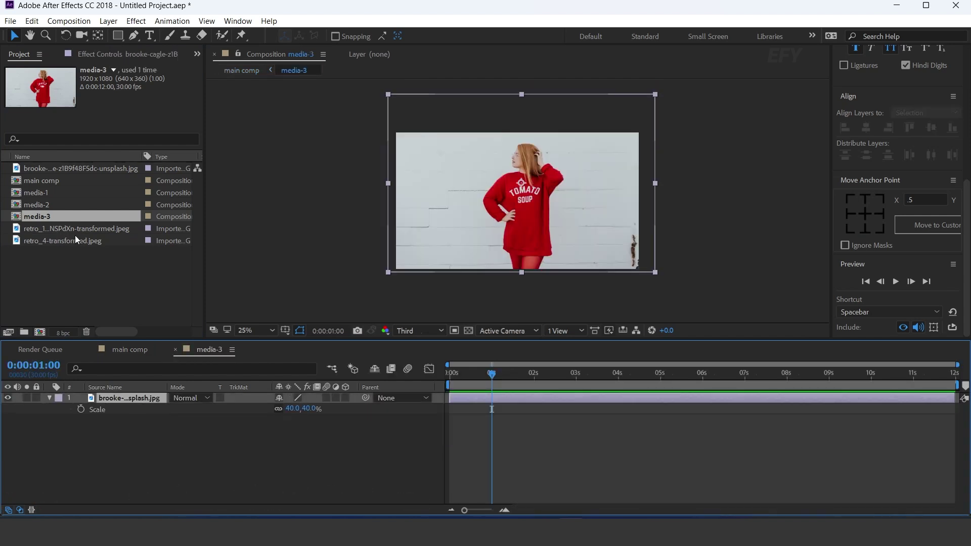
click(63, 240)
drag(64, 229, 198, 425)
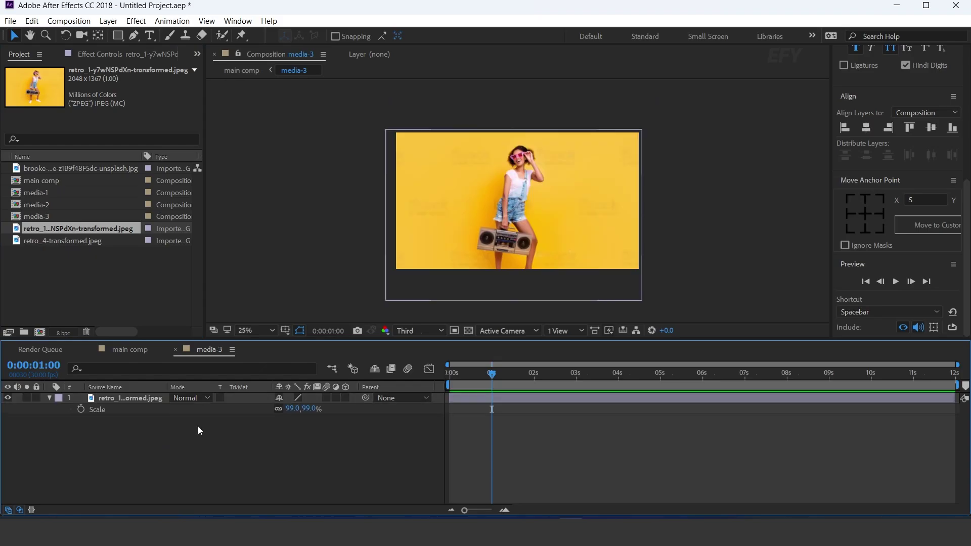
click(318, 436)
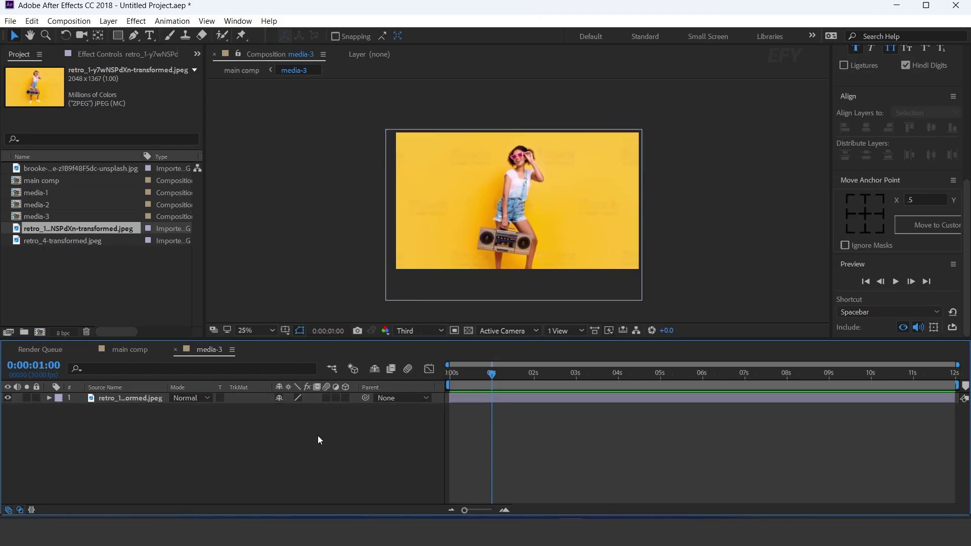
click(175, 349)
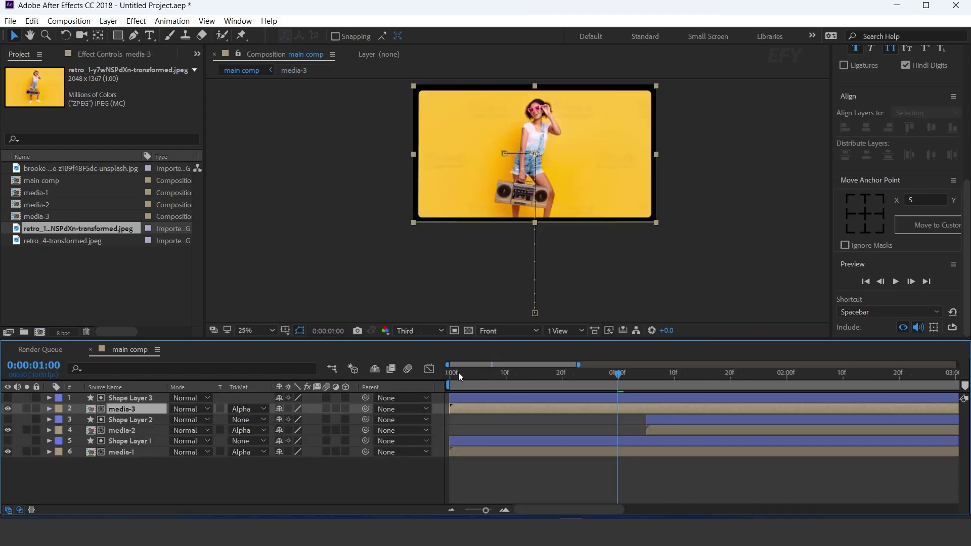
Move Shape Layer 3 and media-3 later in time so both start at about 0:00:03:10, and preview the first two photos
click(458, 372)
drag(678, 405, 723, 402)
key(minus)
key(minus)
key(minus)
drag(561, 414, 629, 407)
key(space)
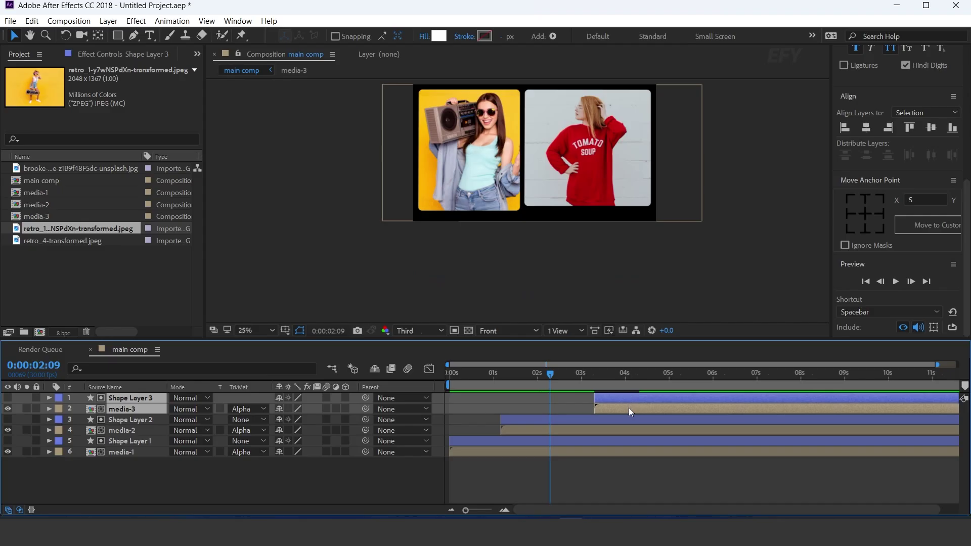
key(space)
Align the start of Shape Layer 3 and media-3 with Shape Layer 2's first Path keyframe at 0:00:02:07, and collapse Shape Layer 2
click(549, 373)
key(equal)
key(equal)
drag(550, 371, 544, 414)
click(577, 423)
key(minus)
key(minus)
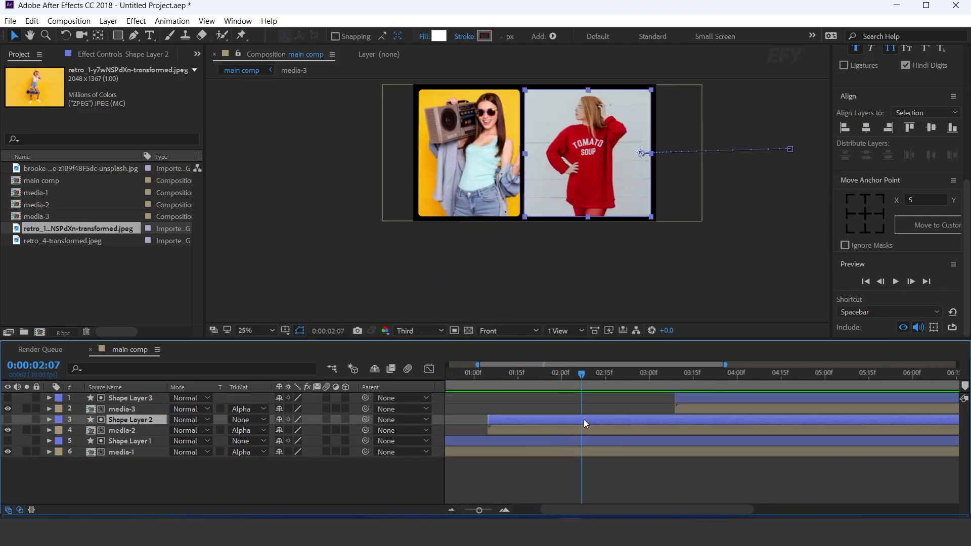
key(u)
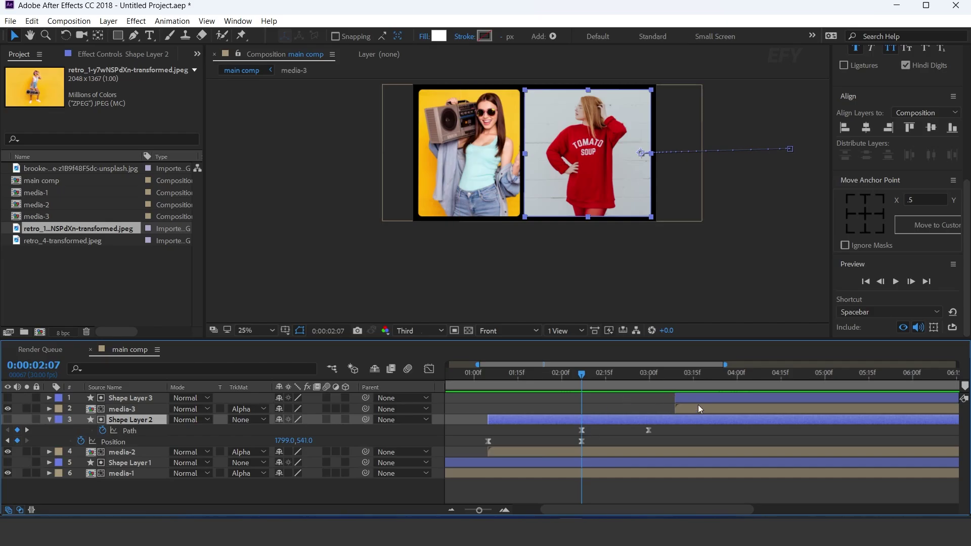
click(701, 408)
shift+click(693, 398)
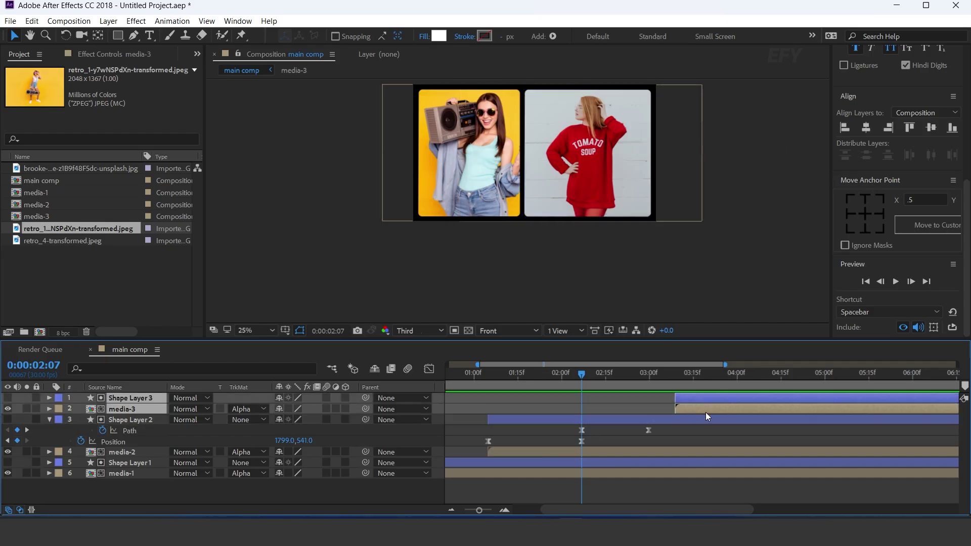
key(bracketleft)
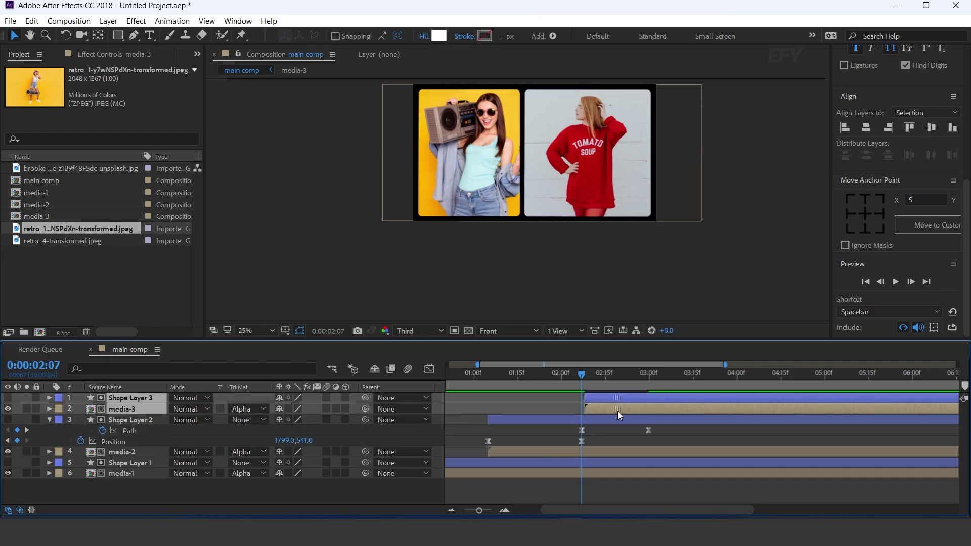
click(48, 422)
click(302, 486)
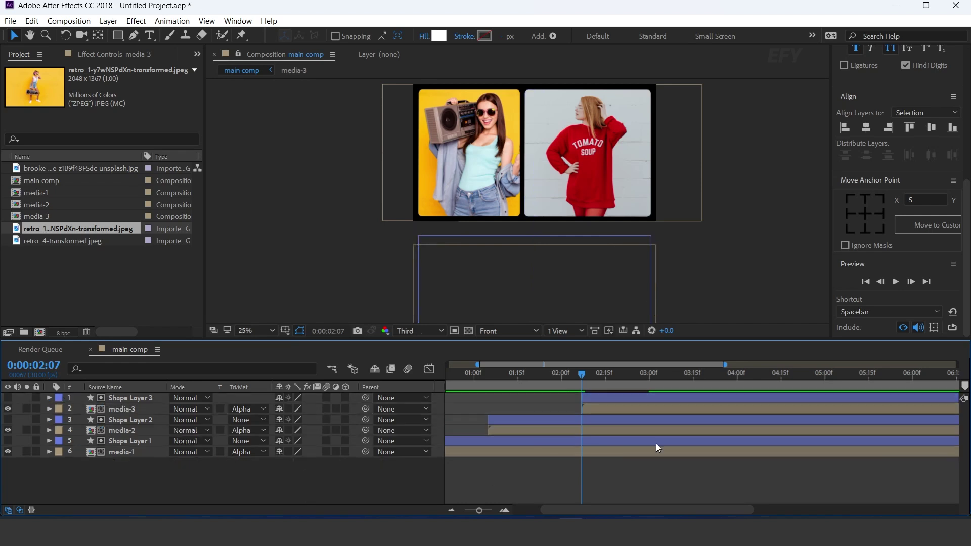
Reveal the keyframes of Shape Layer 3 and media-3 and delete all except the first Position keyframe on each layer
click(617, 410)
shift+click(618, 397)
key(u)
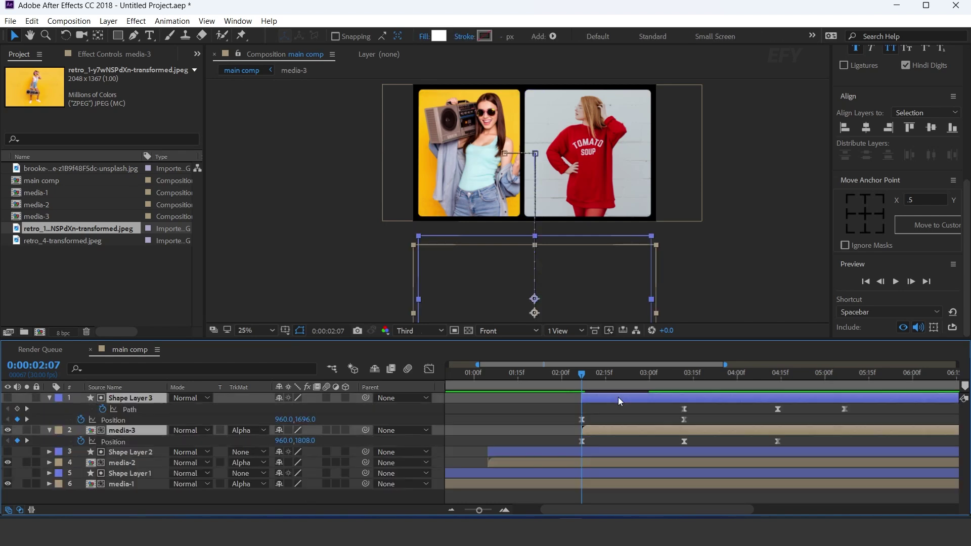
click(577, 378)
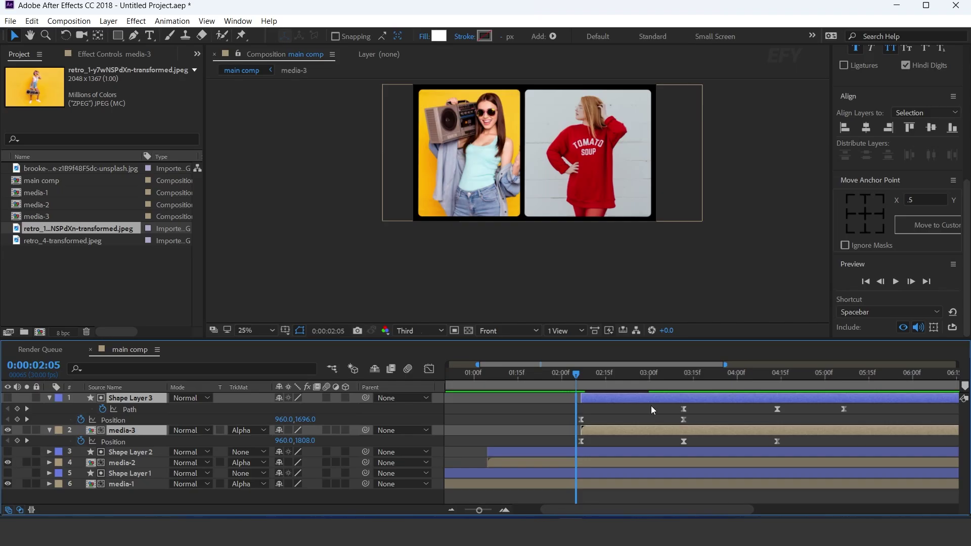
drag(678, 443, 855, 405)
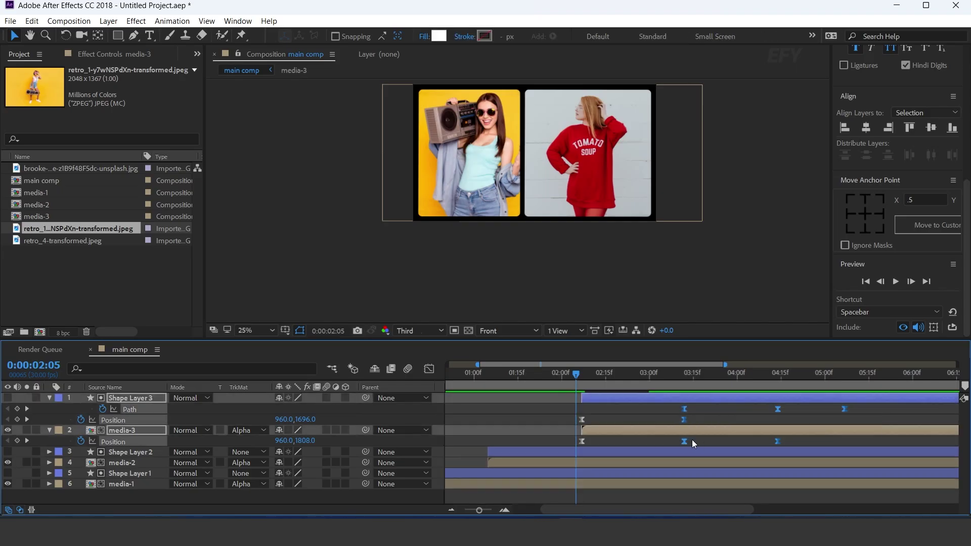
key(Delete)
At 0:00:03:12, raise Shape Layer 3 to Position 960, 1182 and media-3 to 960, 1172, using the grid to place them below the photos
click(684, 373)
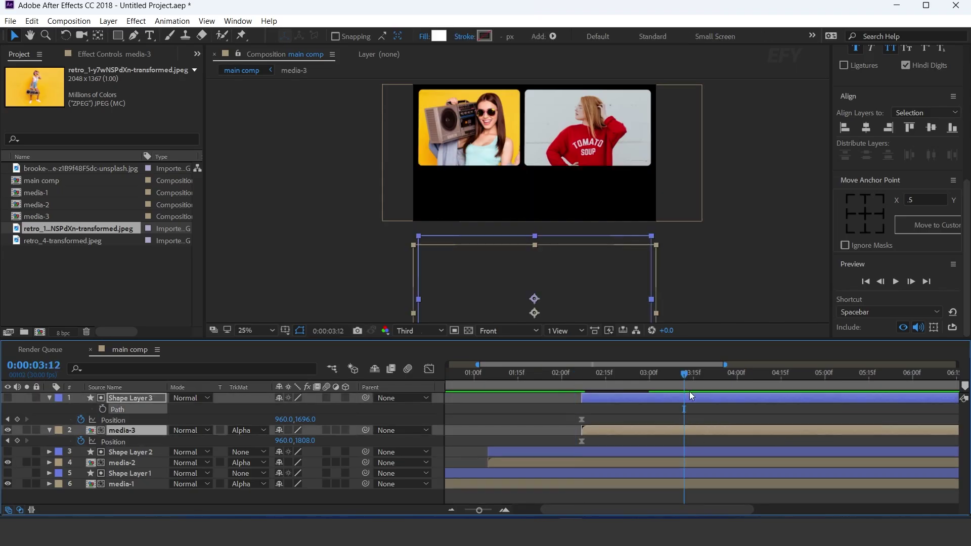
click(124, 397)
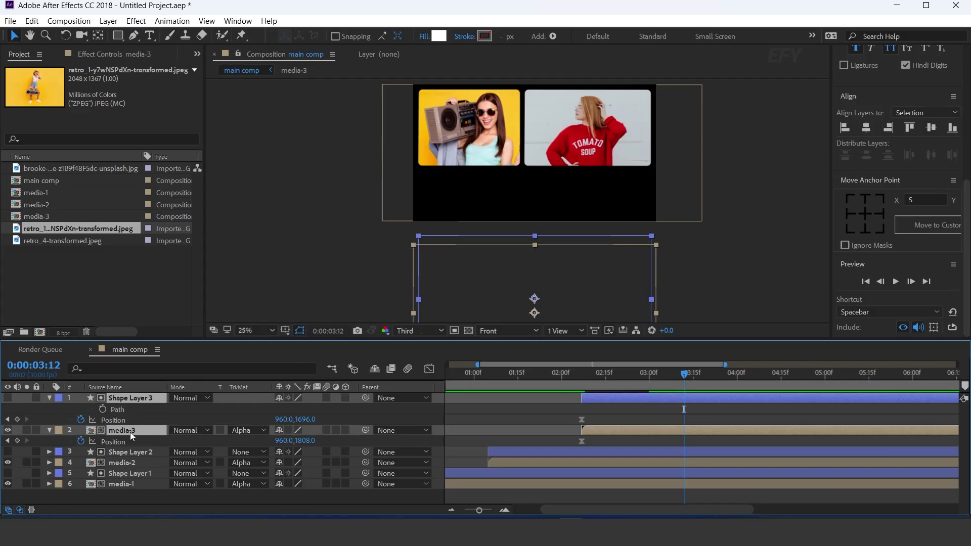
drag(566, 279, 570, 263)
key(ctrl+')
scroll(570, 259, up, 2)
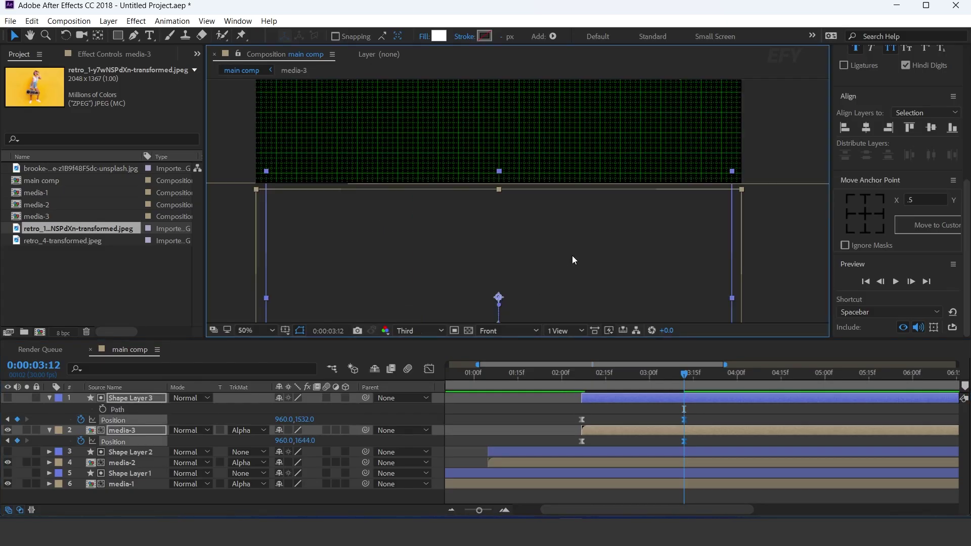
scroll(573, 259, down, 2)
scroll(566, 251, up, 2)
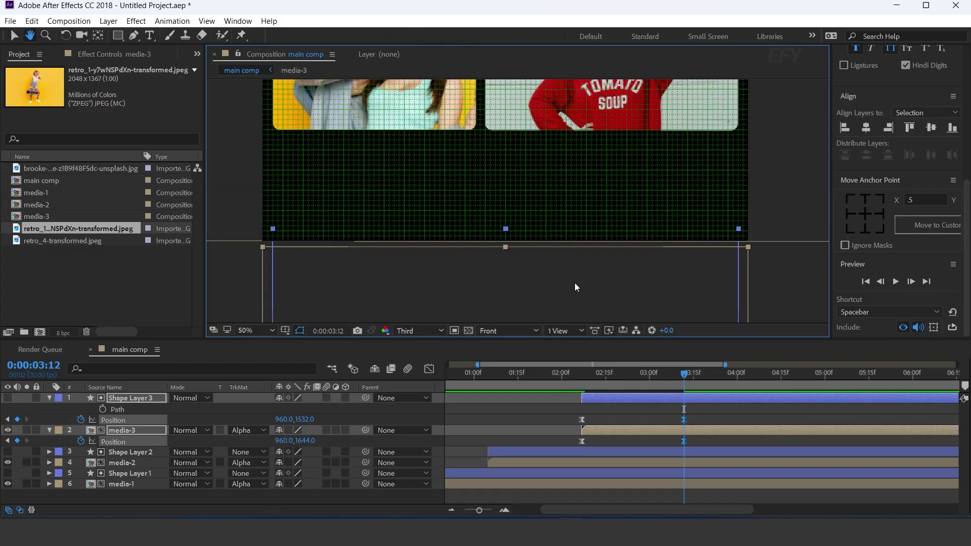
drag(575, 281, 587, 186)
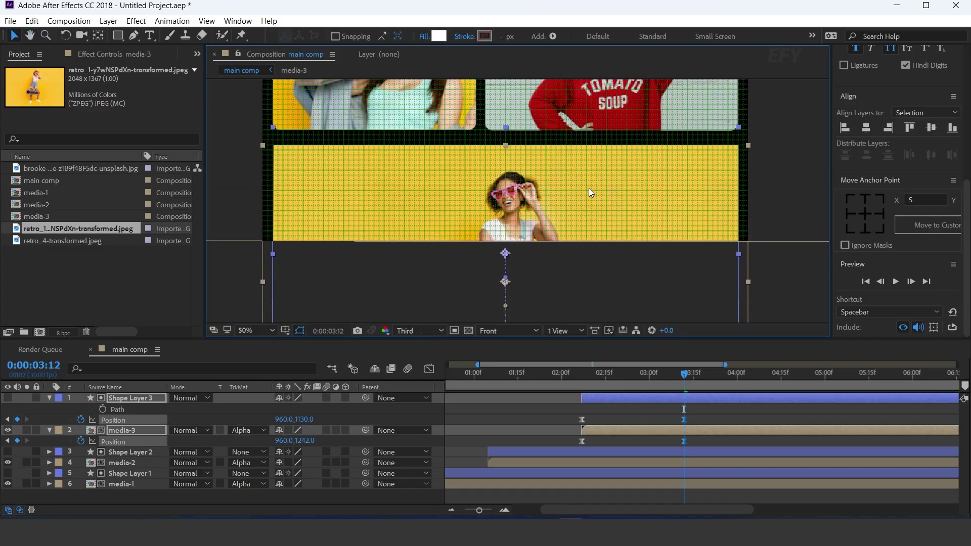
Preview the third photo sliding up below the other two, starting from 0:00:02:01
click(563, 407)
click(602, 373)
scroll(717, 214, down, 2)
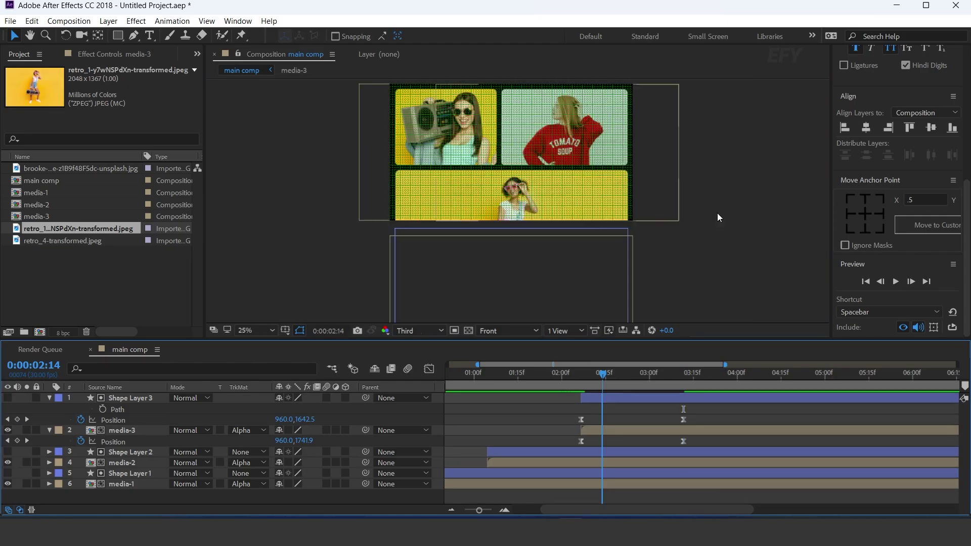
key(space)
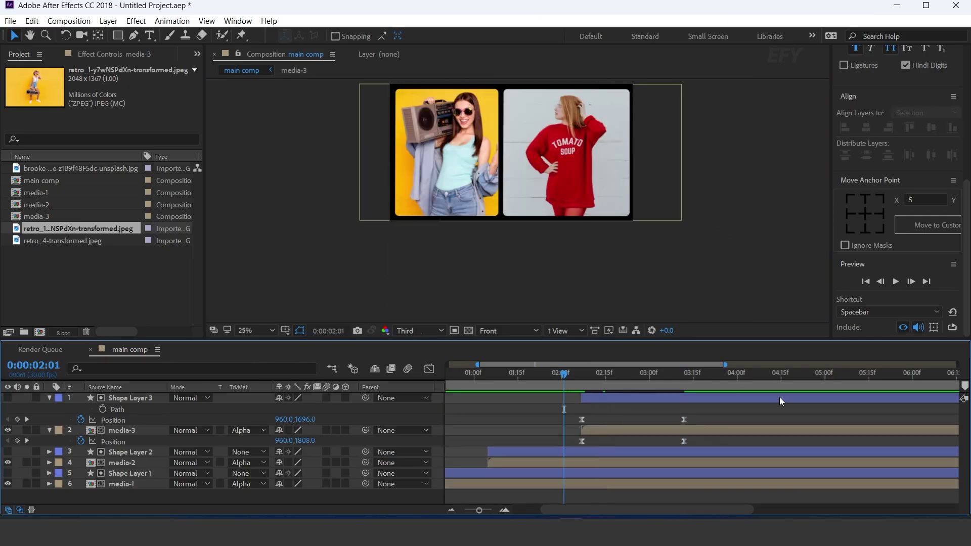
key(space)
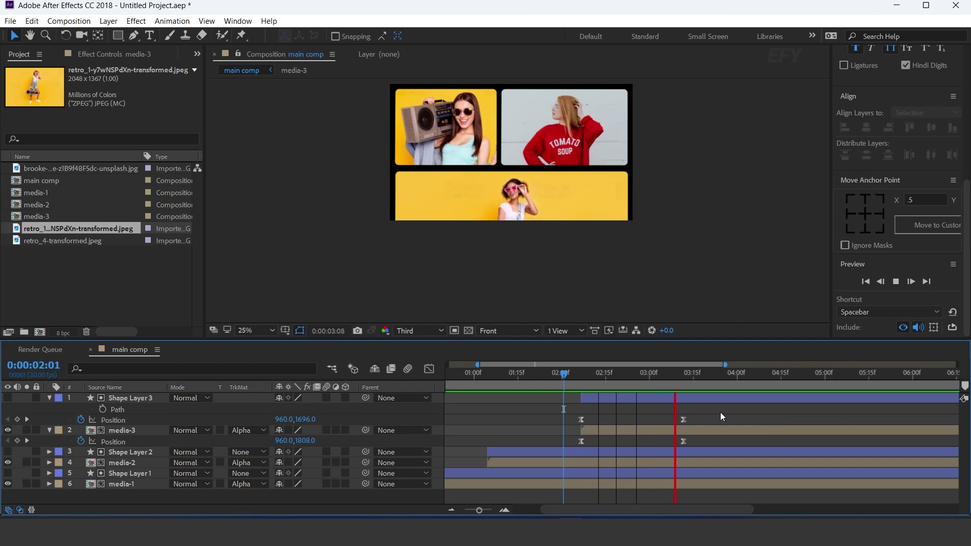
key(space)
At 0:00:03:12, raise Shape Layer 3's two lower path corners with the Pen tool so the matte ends just inside the frame's lower edge
click(117, 409)
key(j)
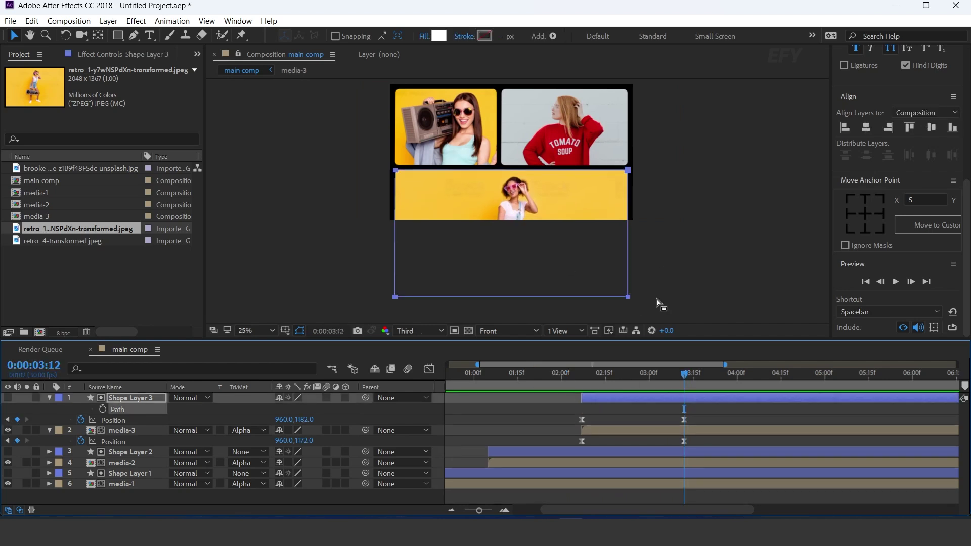
key(ctrl+apostrophe)
click(135, 36)
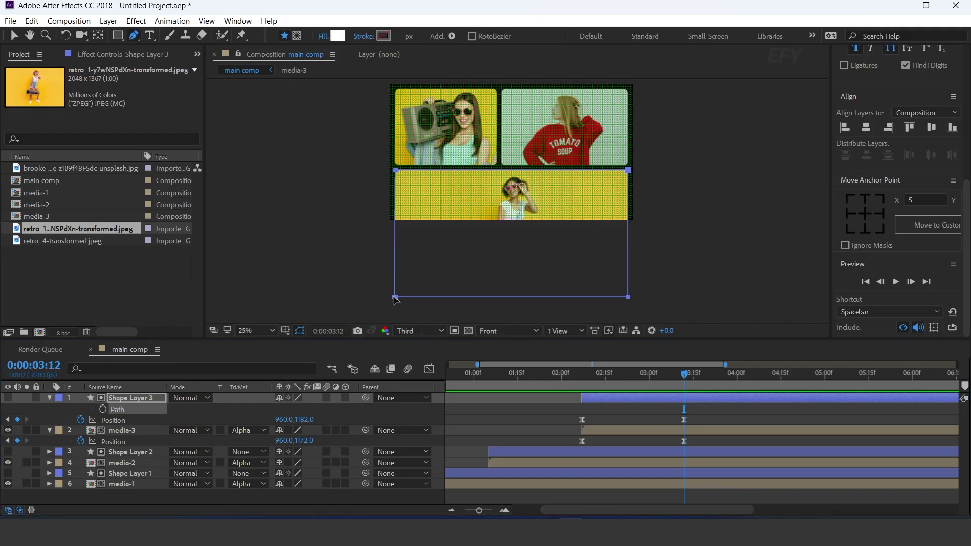
click(628, 297)
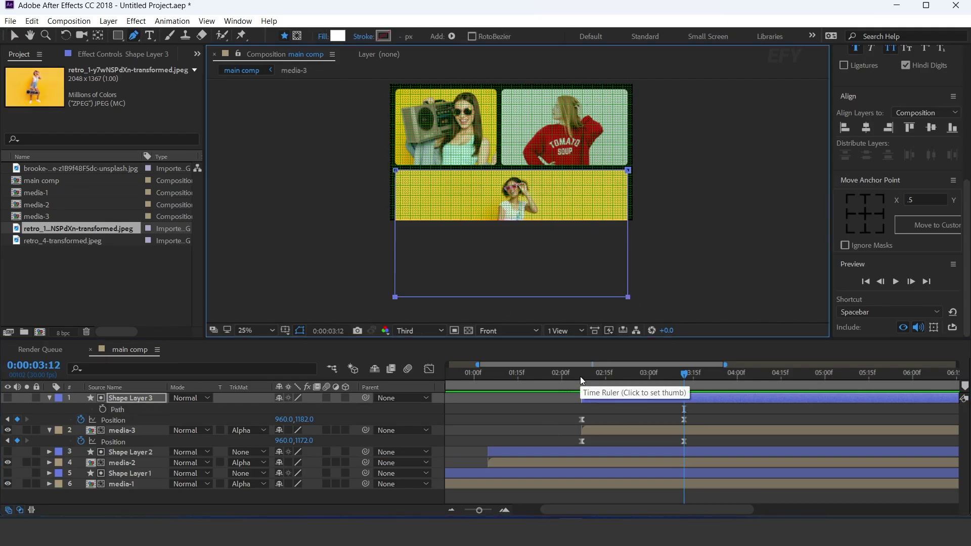
drag(628, 297, 608, 190)
scroll(635, 228, up, 4)
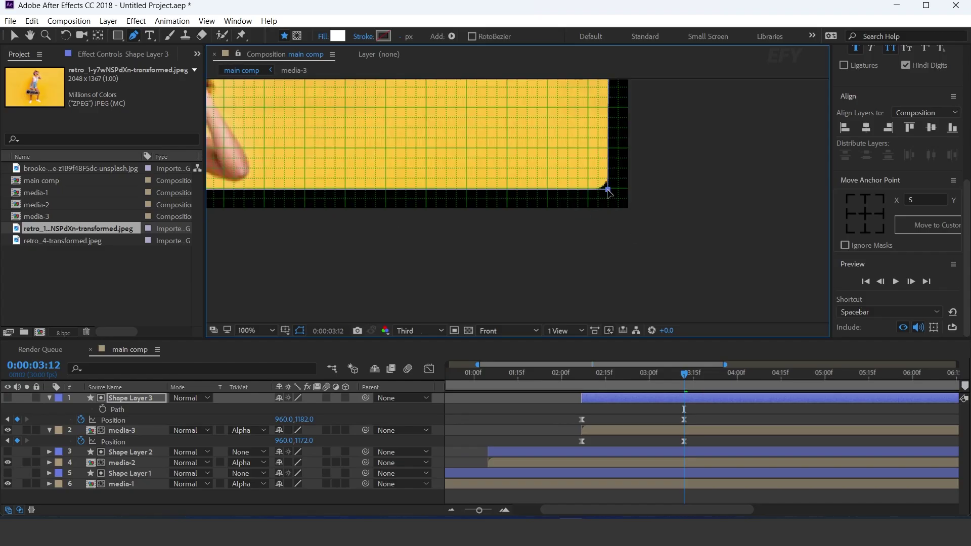
scroll(648, 221, down, 2)
Select the Position keyframes of Shape Layer 3 and media-3 and shorten their outgoing ease in the speed graph for a quicker start
drag(700, 407, 571, 446)
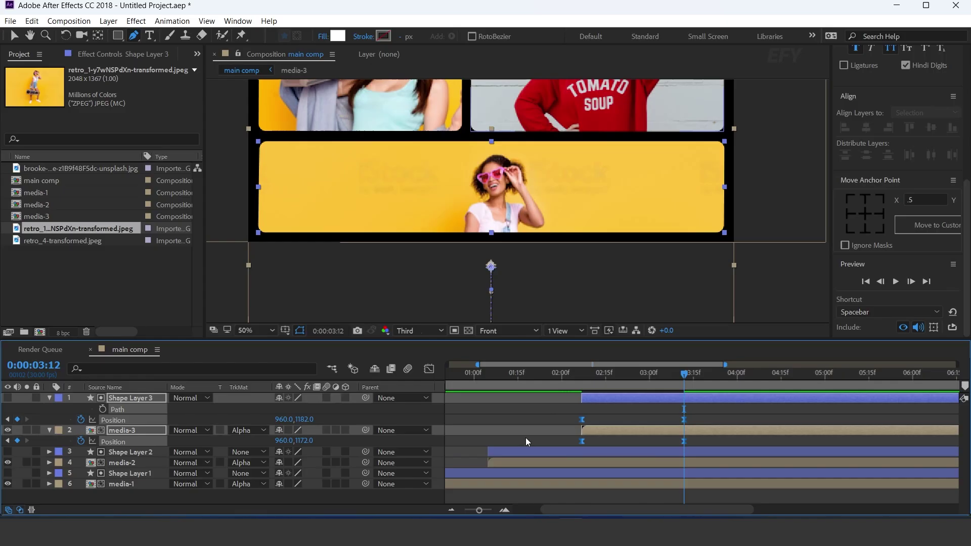
click(428, 369)
key(v)
drag(703, 467, 628, 474)
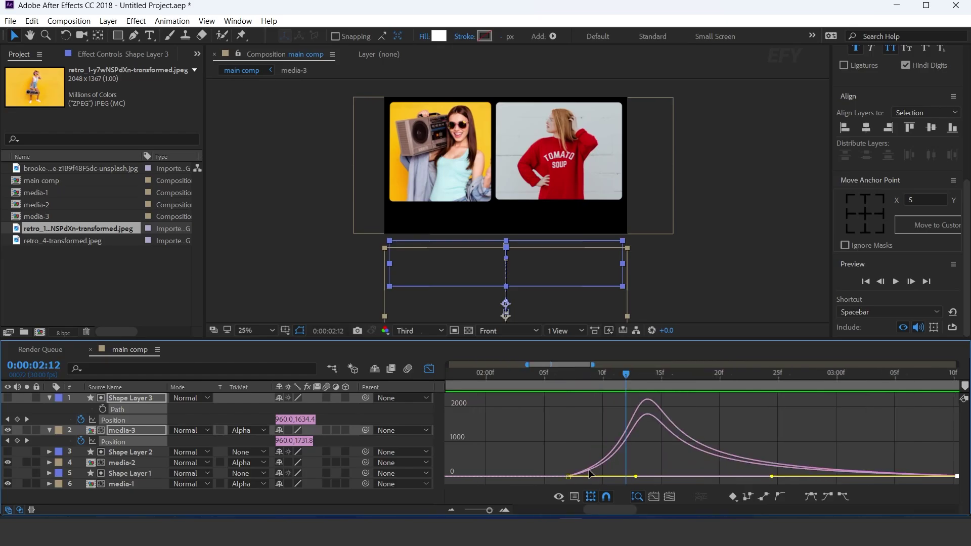
drag(543, 454, 574, 484)
drag(634, 474, 592, 474)
Preview the whole three-photo animation from the beginning, and again from 0:00:01:19, to check the timing of the third photo
click(515, 375)
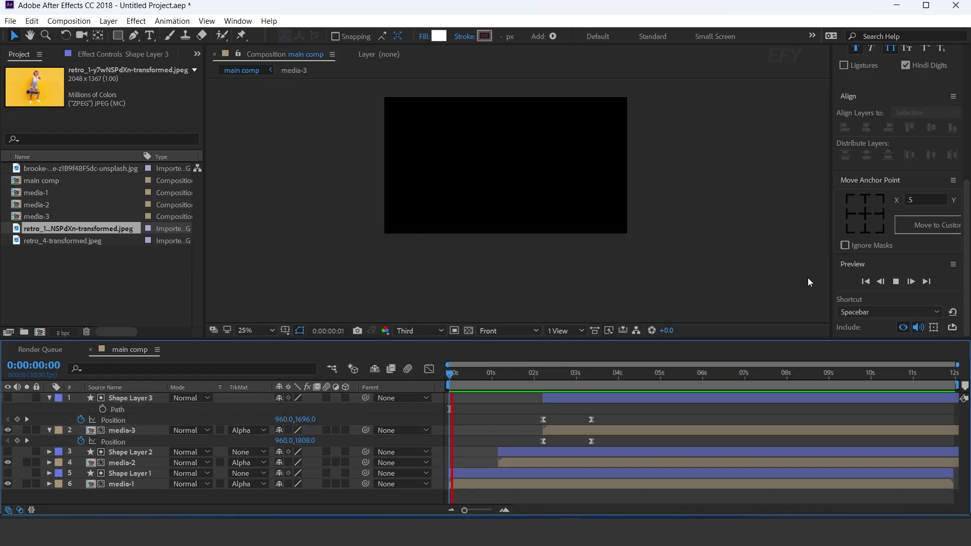
key(space)
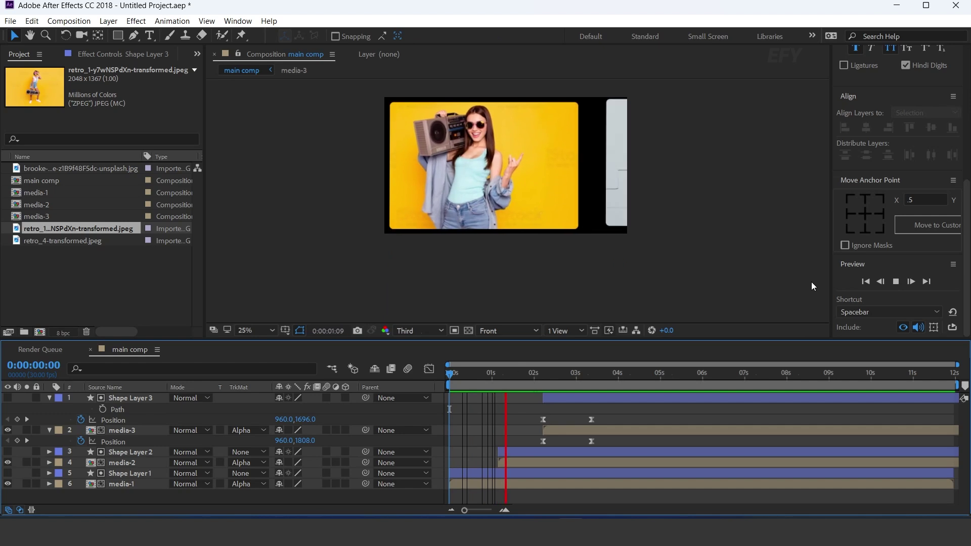
key(space)
scroll(500, 423, up, 3)
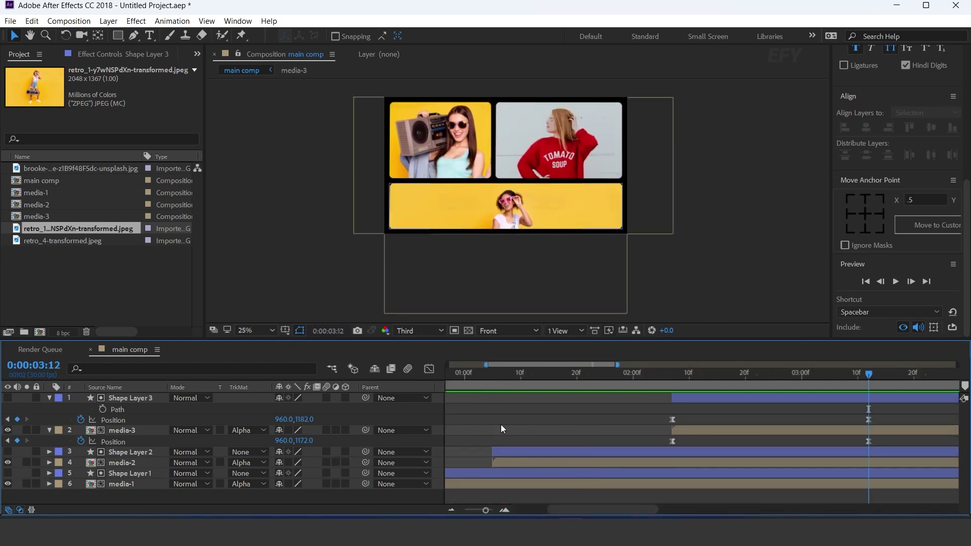
click(573, 373)
key(space)
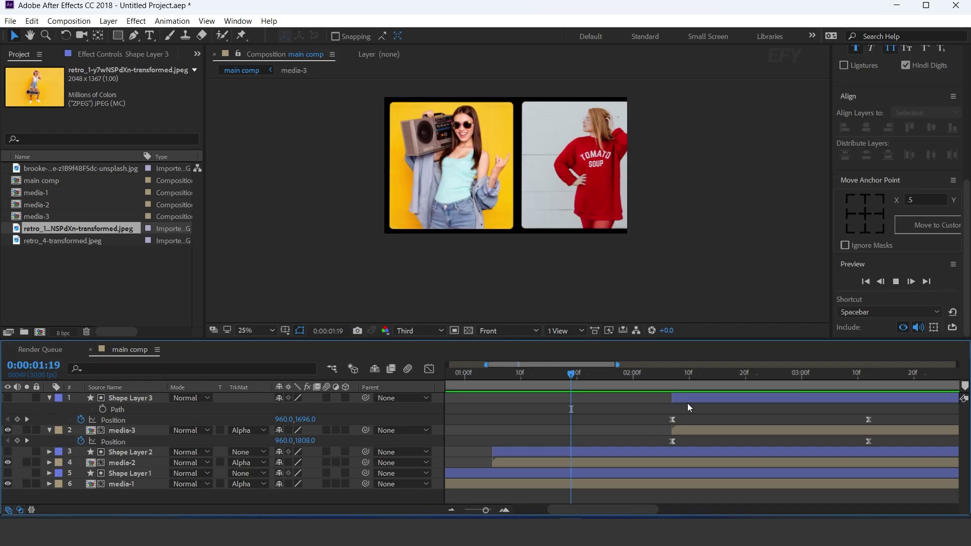
key(space)
Start Shape Layer 3 and media-3 slightly earlier, end the work area at 0:00:03:29, and preview it
drag(621, 374, 632, 373)
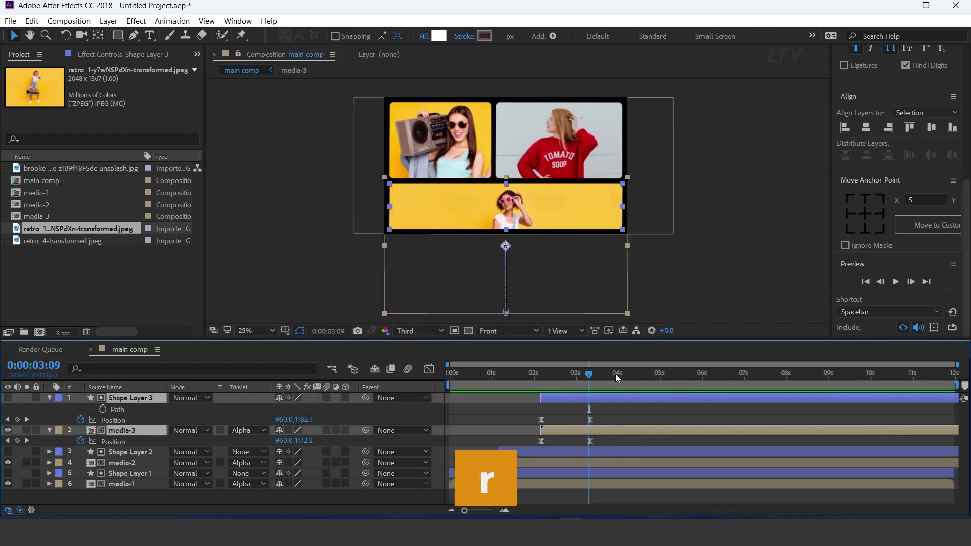
click(617, 374)
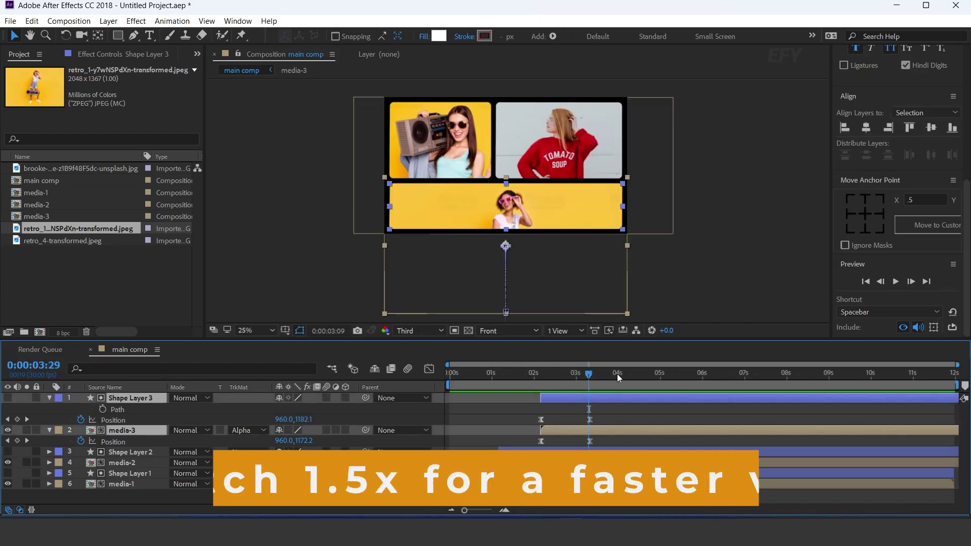
key(n)
key(space)
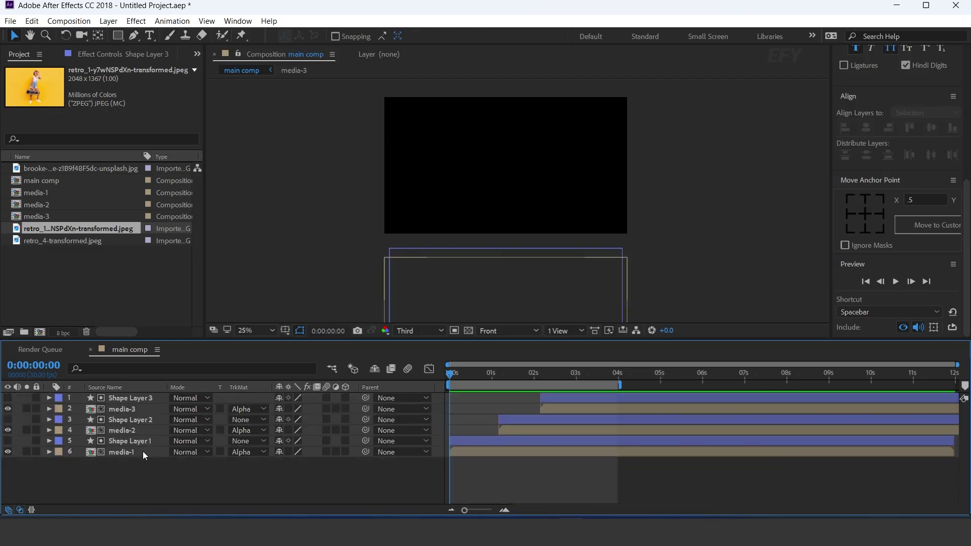
Create a composition named text-1, sized 1500 x 400 px, at 30 fps with a duration of 0:00:12:00
click(79, 283)
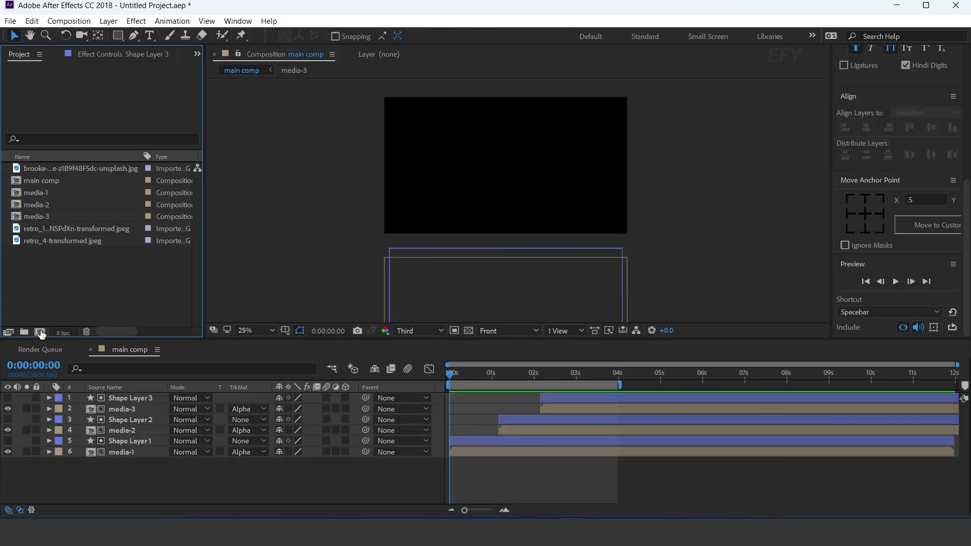
click(40, 332)
text(text-1)
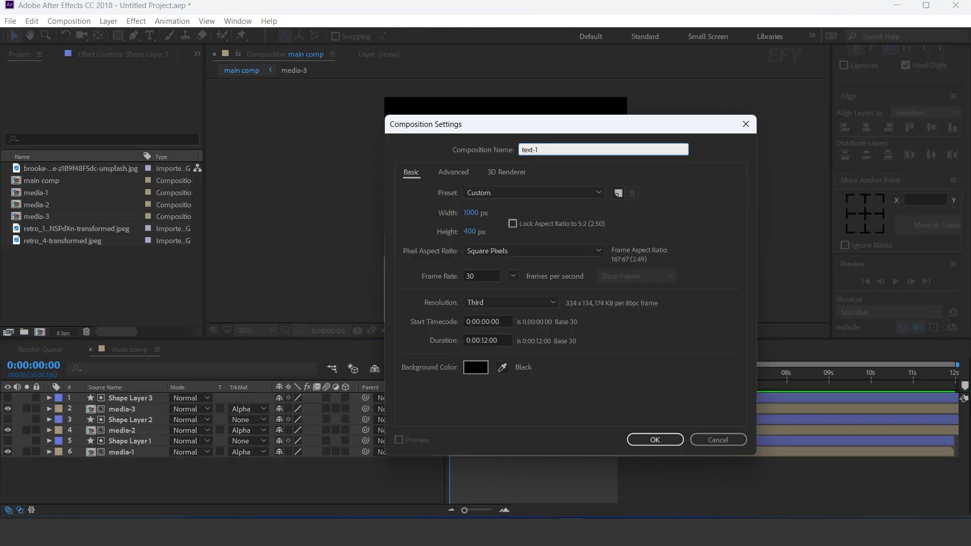
key(Return)
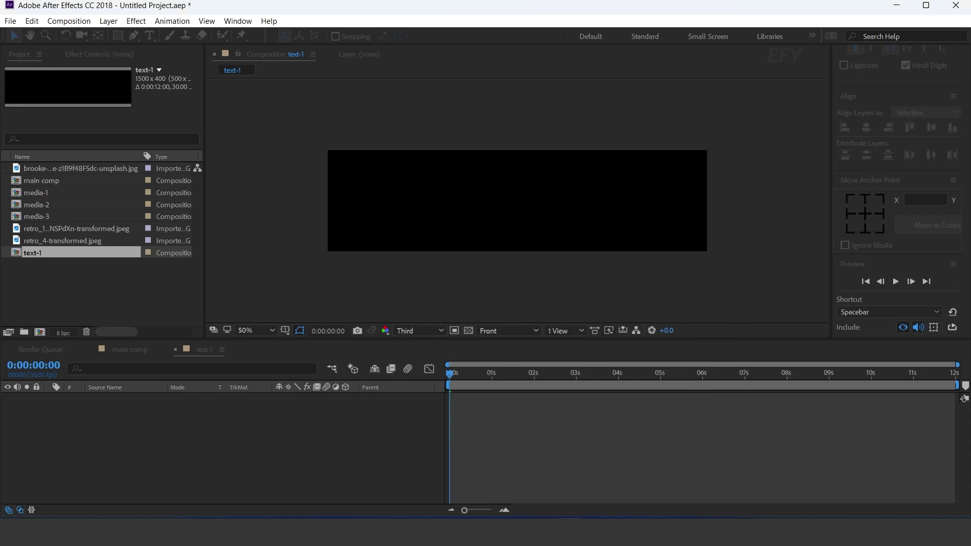
Add a centred white text layer reading "multiscreen" in BankGothic at 157 px, and expand the layer's property groups
click(150, 36)
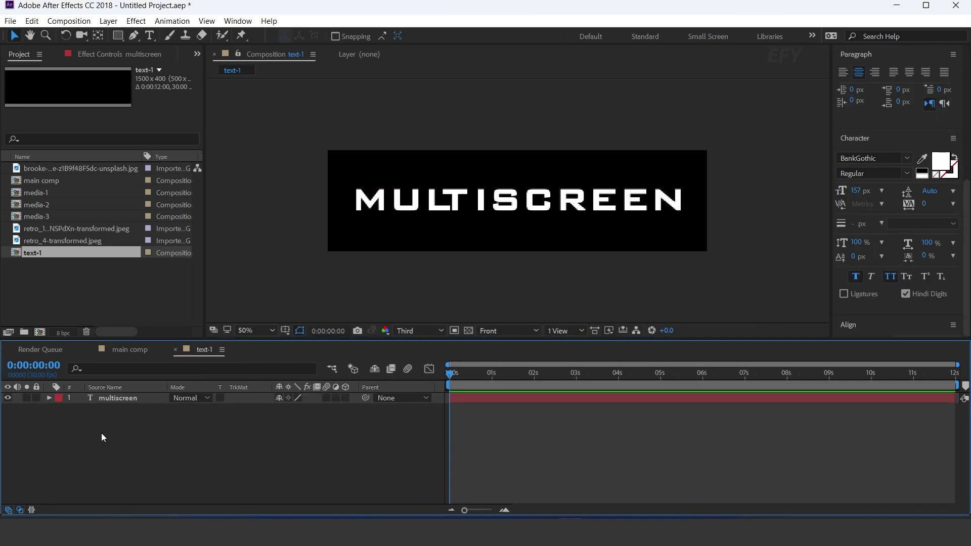
click(49, 398)
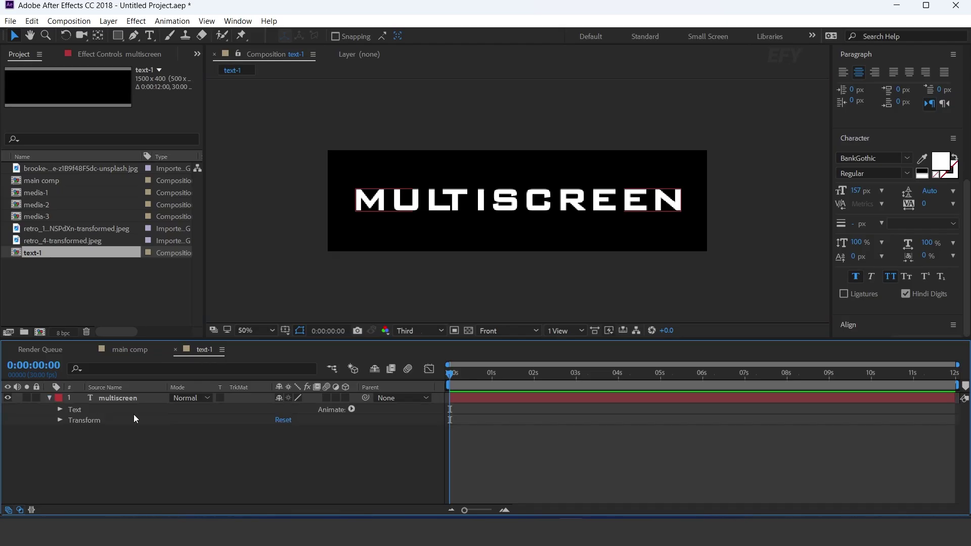
Add a text animator with Position 0,50 and Scale 0% to the multiscreen text layer
click(352, 409)
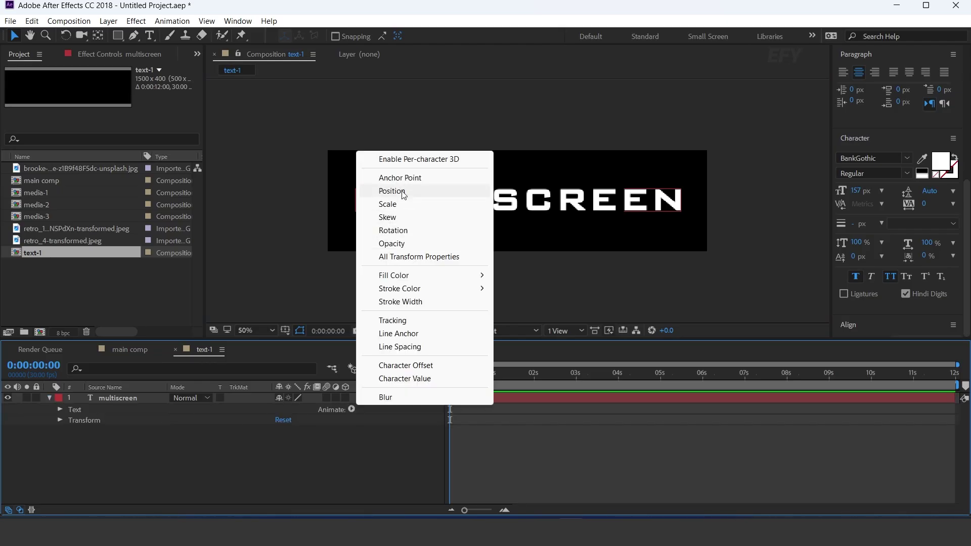
click(403, 193)
click(350, 409)
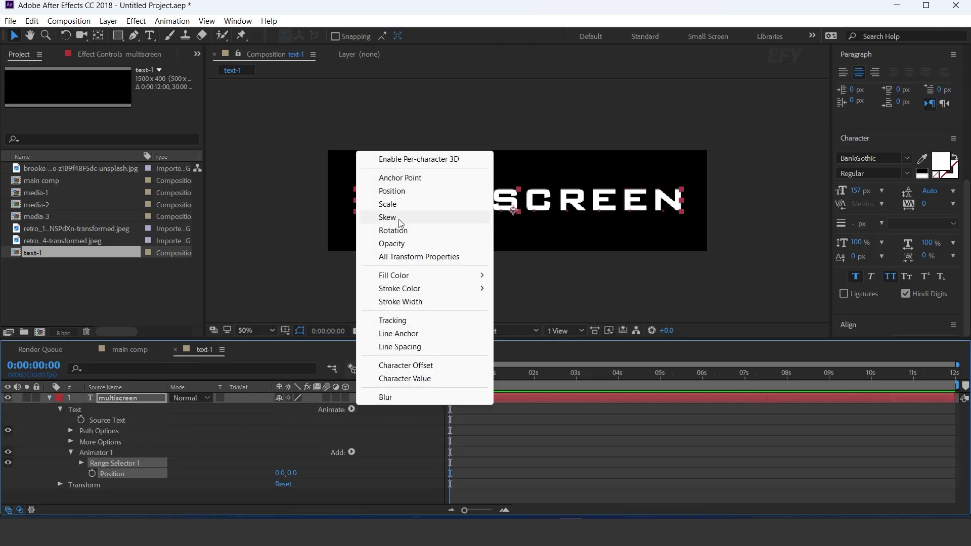
click(408, 207)
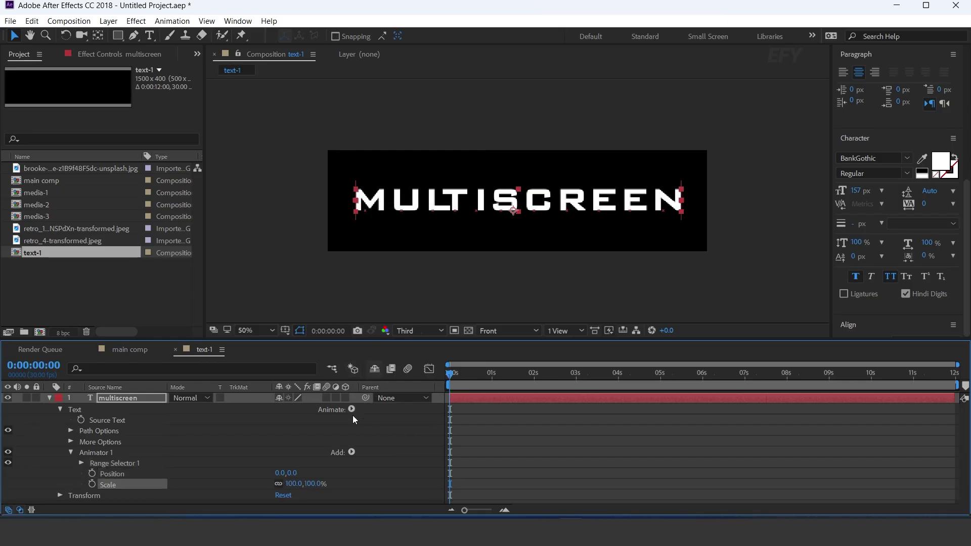
click(292, 473)
text(50.)
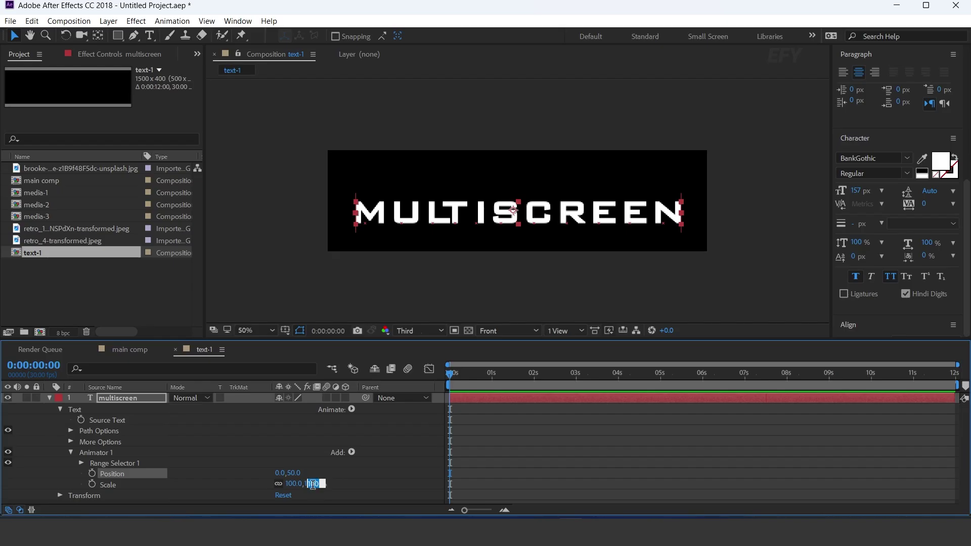
text(0)
key(Return)
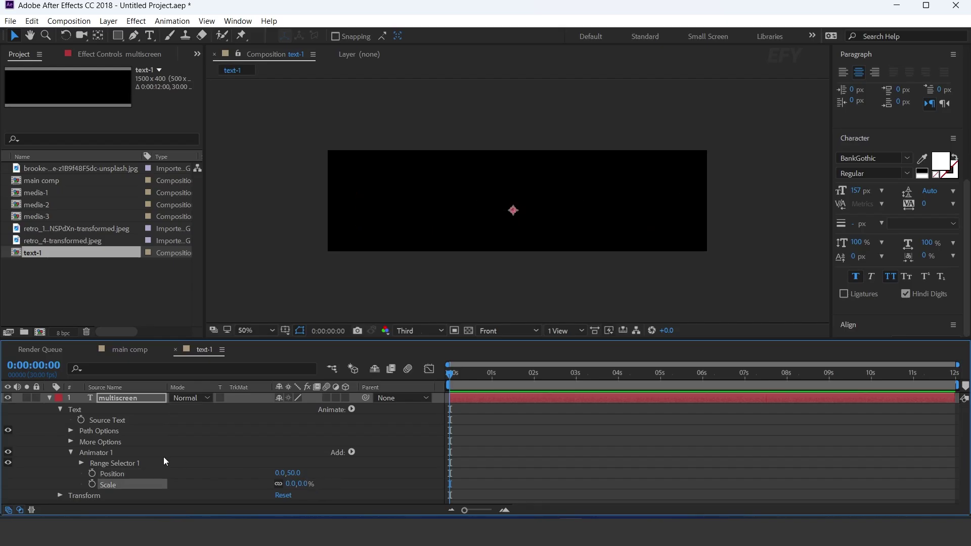
Set the shape of Range Selector 1 to Ramp Up in its advanced properties
click(117, 462)
click(81, 463)
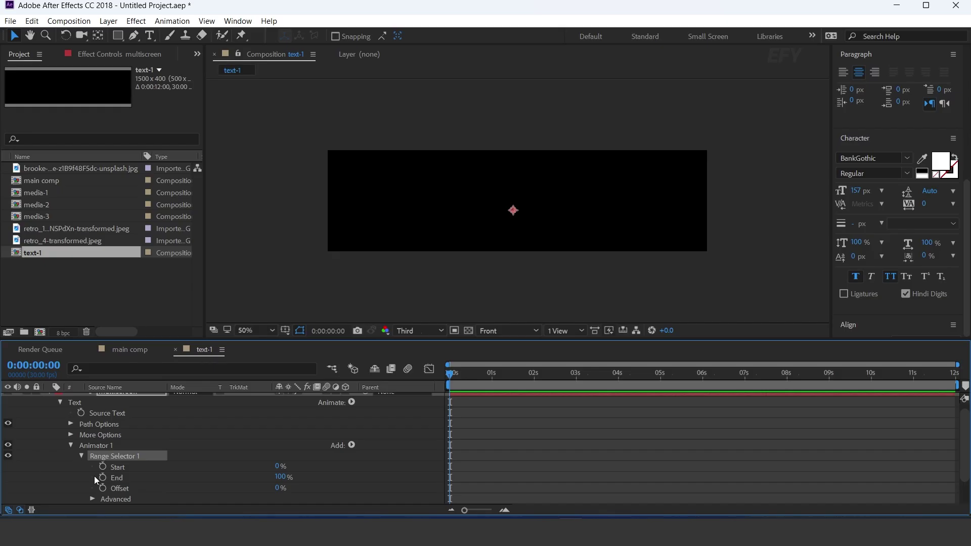
scroll(95, 475, down, 1)
click(94, 464)
scroll(101, 473, down, 2)
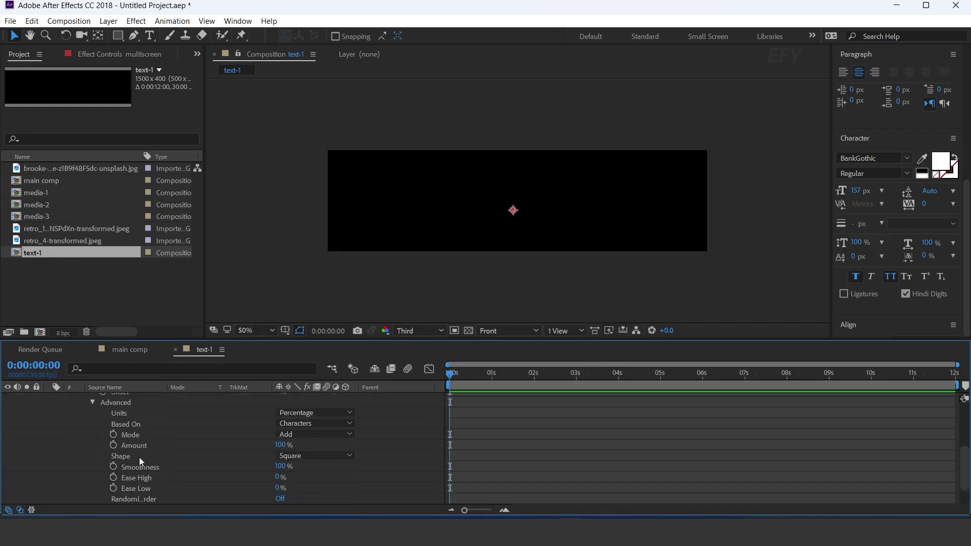
click(340, 456)
click(328, 389)
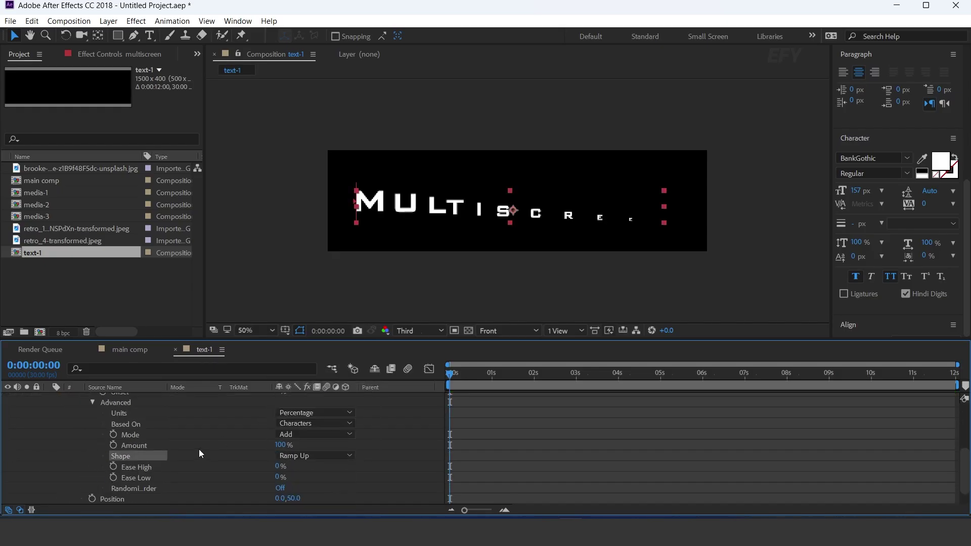
Keyframe the range selector's Offset from -100% at 0:00:00:00 to 100% at 0:00:01:20
scroll(152, 455, up, 1)
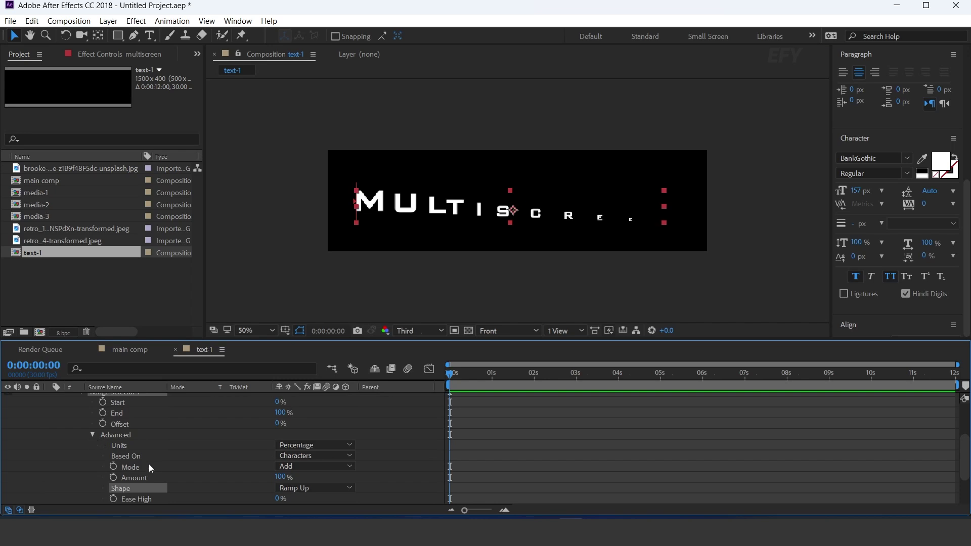
scroll(152, 464, up, 1)
click(124, 457)
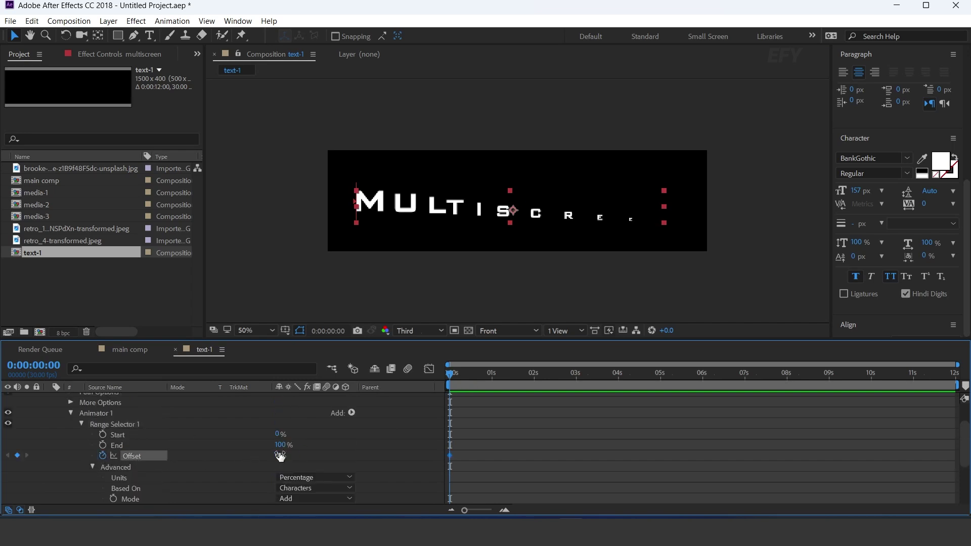
click(521, 374)
drag(282, 459, 601, 457)
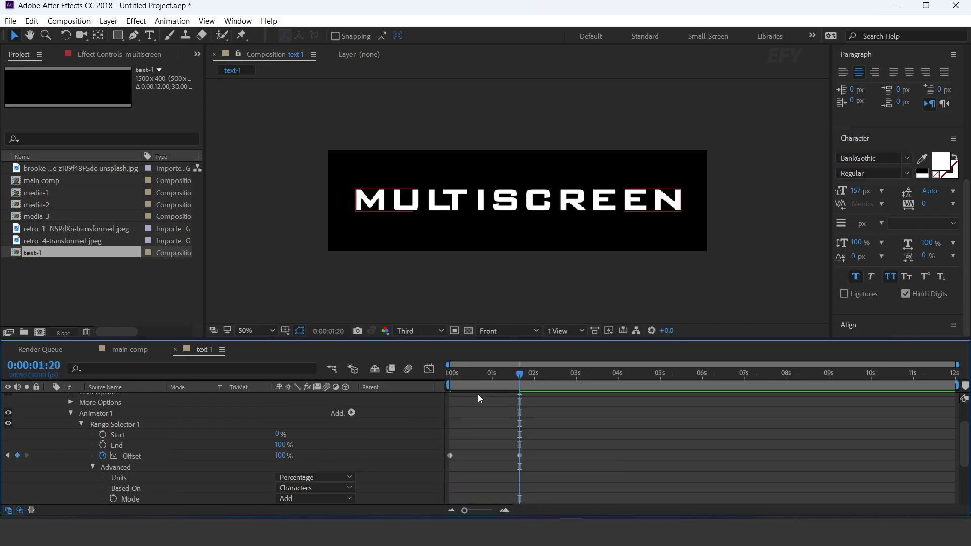
Apply Easy Ease to both Offset keyframes and reshape their curve for a fast start and a slow finish
drag(450, 377, 486, 376)
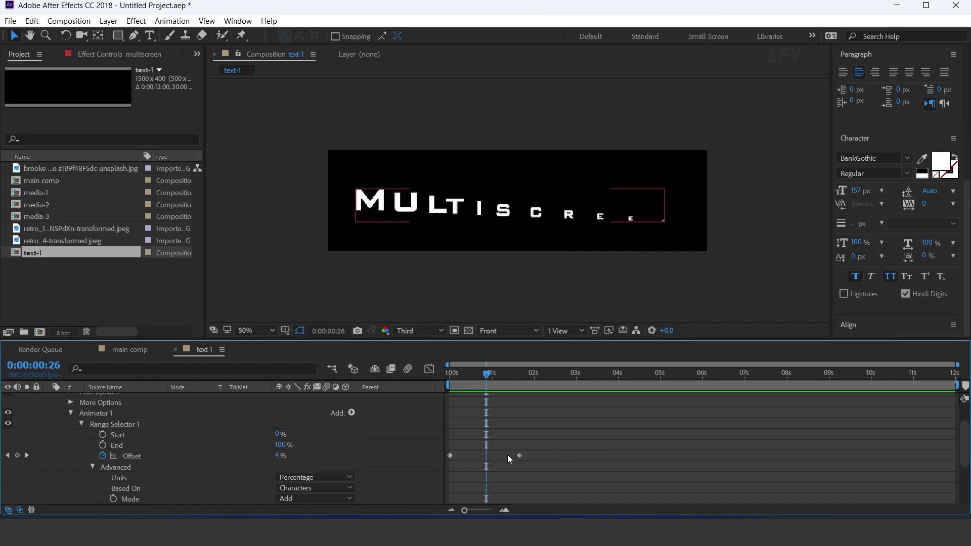
drag(596, 431, 442, 469)
right_click(520, 456)
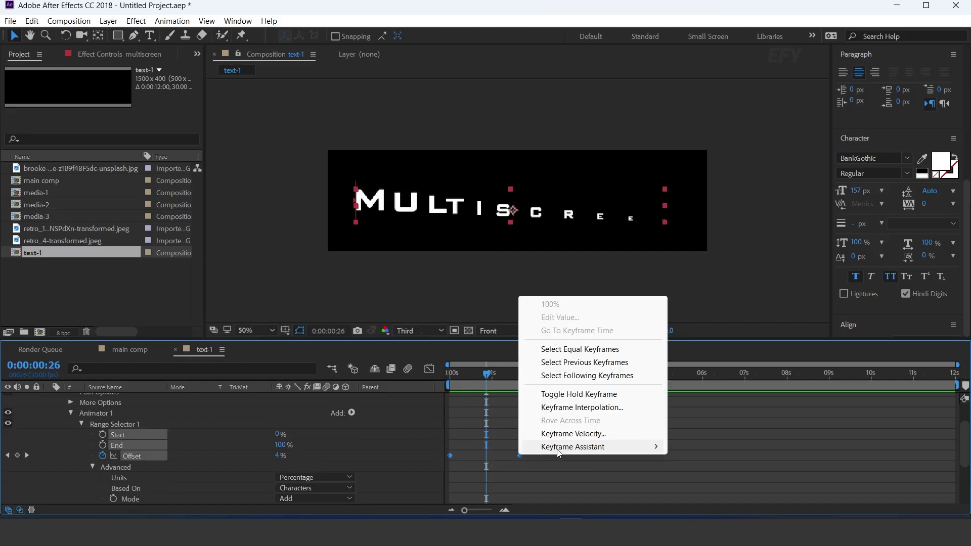
mouse_move(569, 445)
click(728, 355)
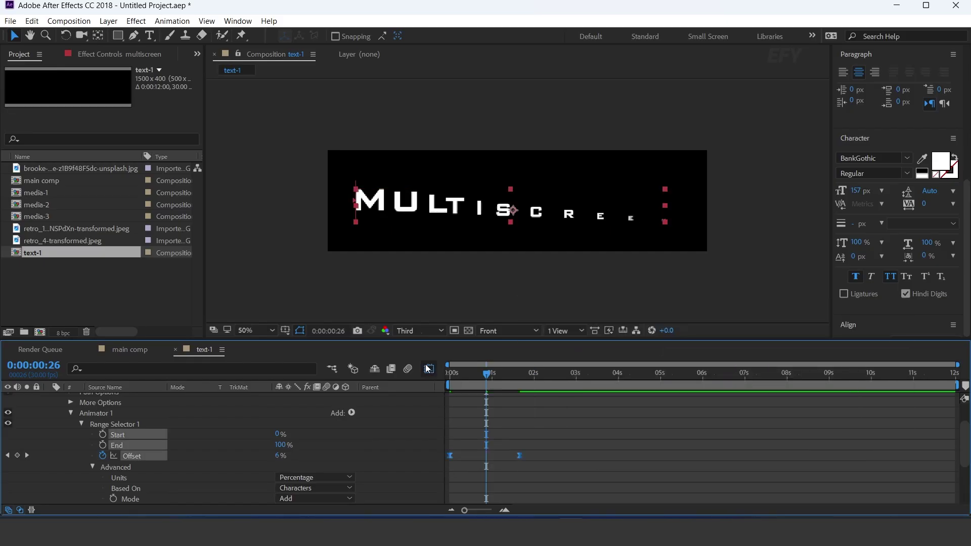
click(429, 368)
drag(626, 484, 628, 483)
click(429, 369)
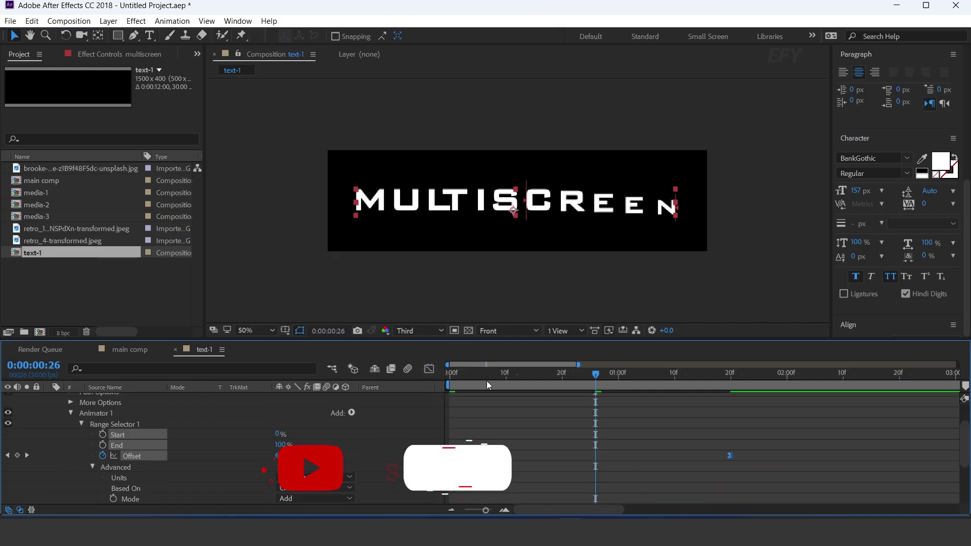
Preview the letter-by-letter text reveal from the beginning of text-1 to judge its speed
click(450, 377)
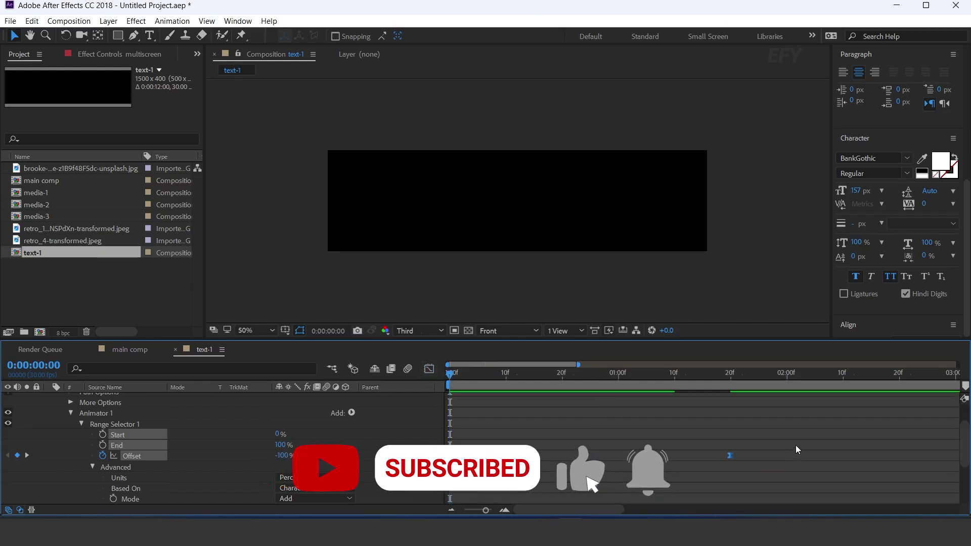
key(space)
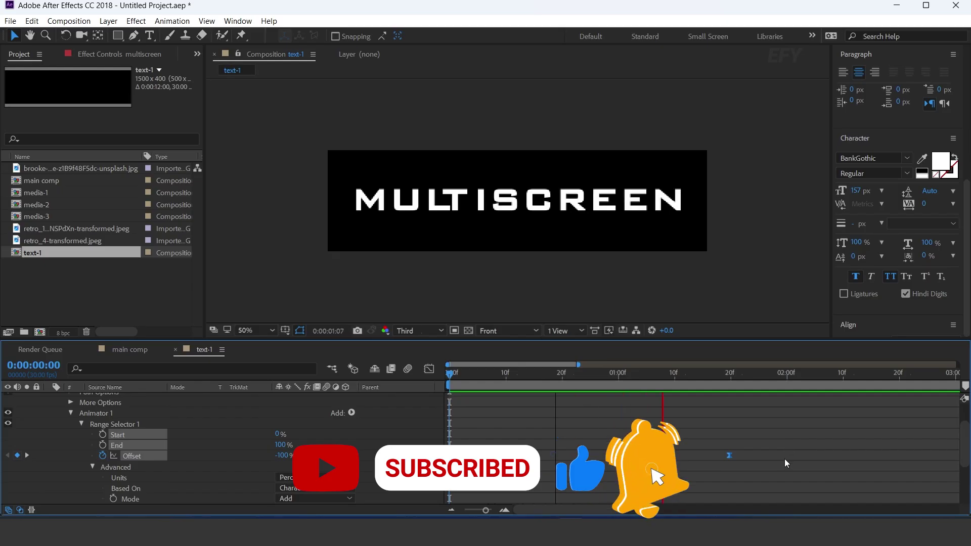
key(space)
scroll(775, 460, down, 4)
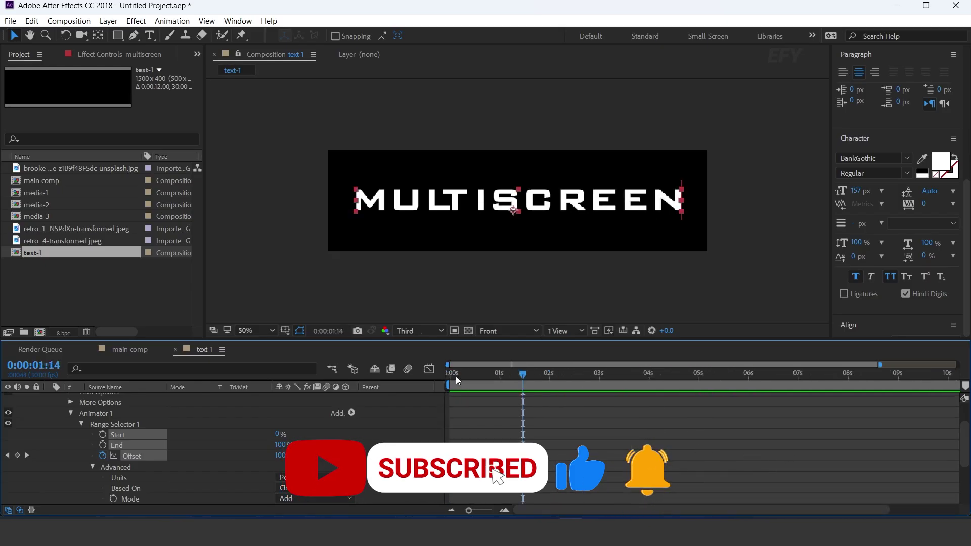
click(453, 375)
key(space)
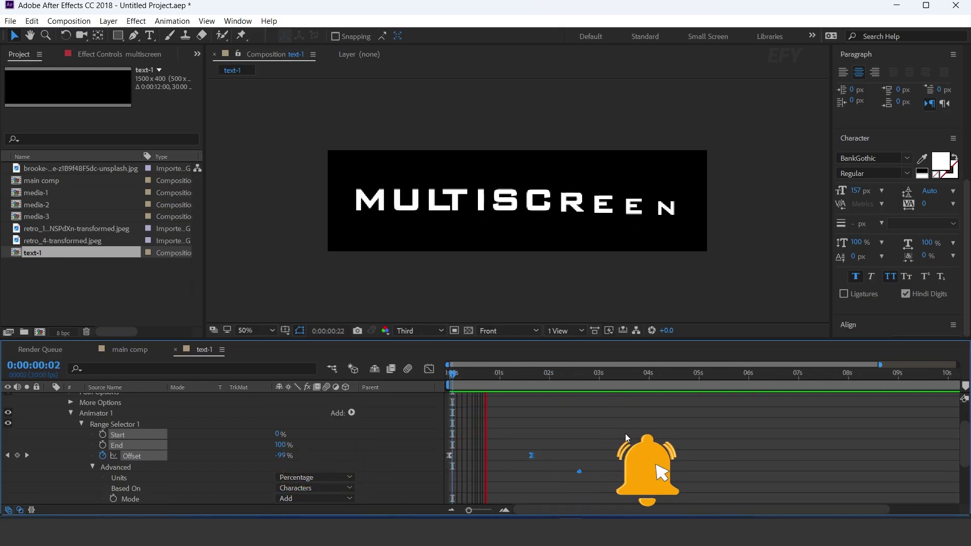
Move the ending Offset keyframe to about 0:00:01:00 and preview the faster text reveal from the start
click(499, 373)
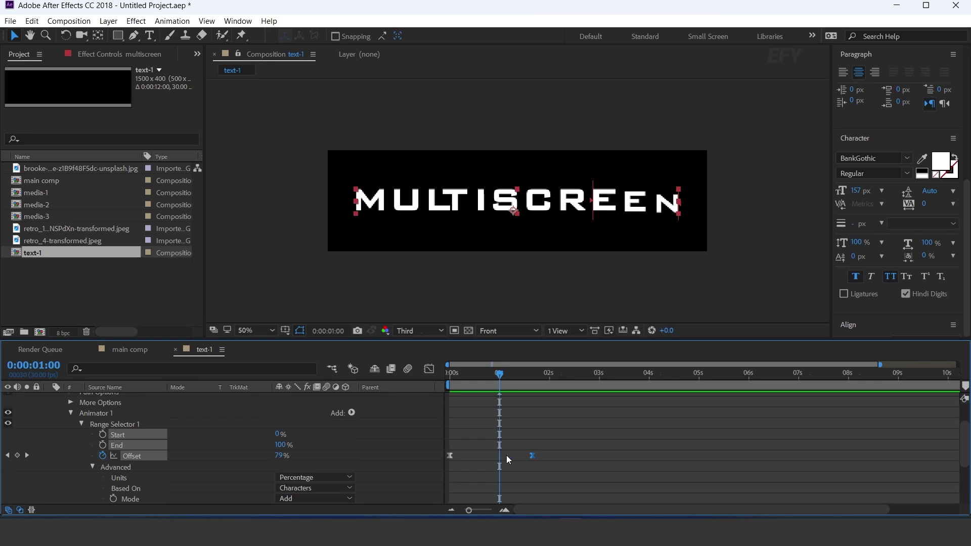
drag(532, 455, 499, 455)
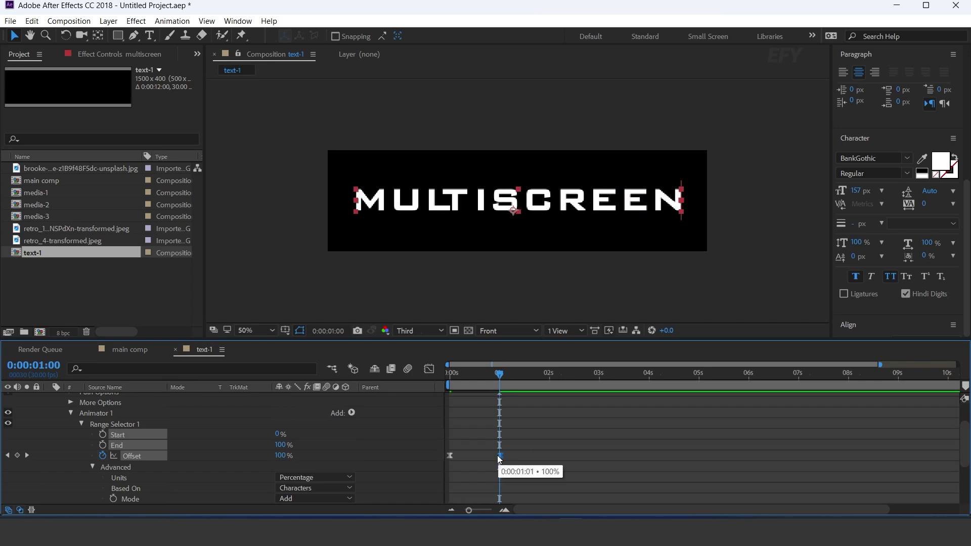
key(Home)
key(space)
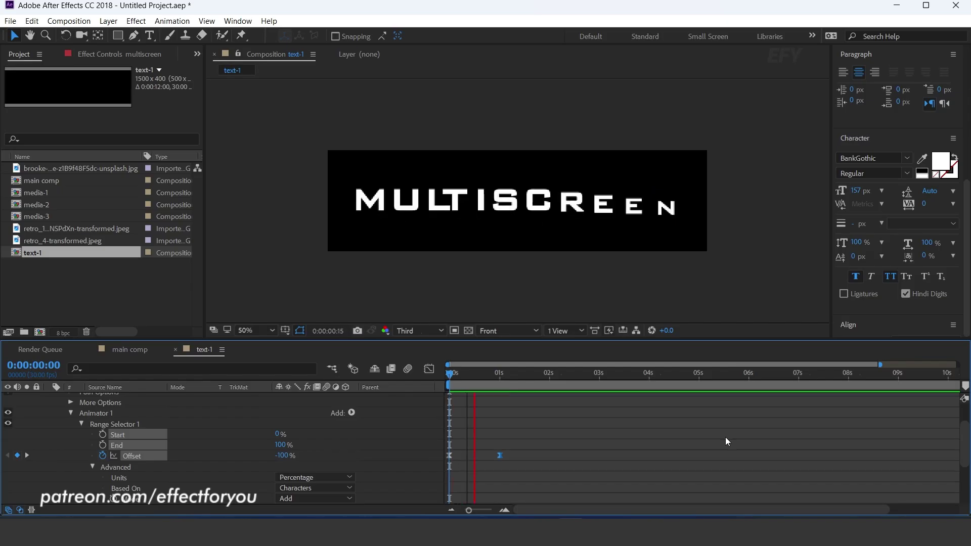
key(space)
Bring the ending Offset keyframe earlier, to about 0:00:00:24, and collapse the multiscreen layer's properties
click(504, 510)
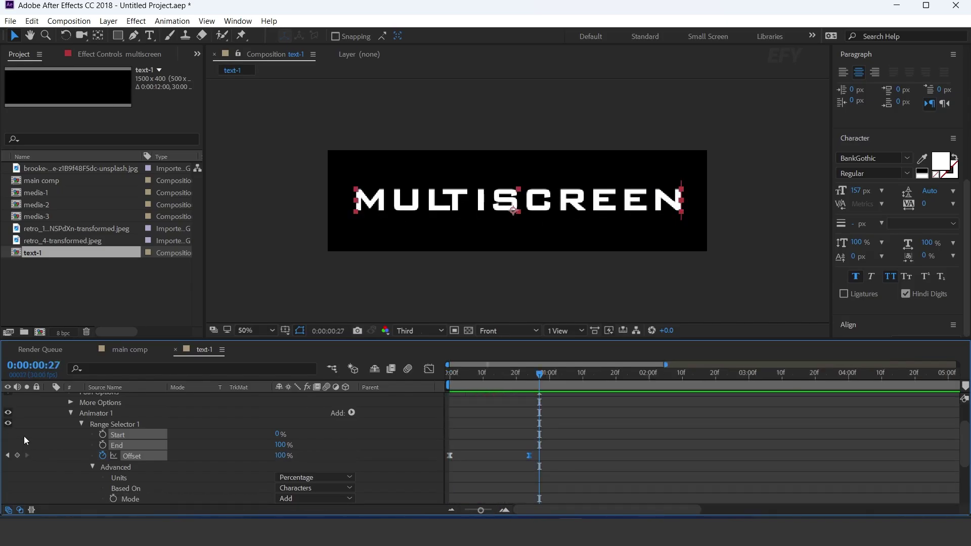
scroll(48, 426, up, 2)
click(49, 398)
key(F2)
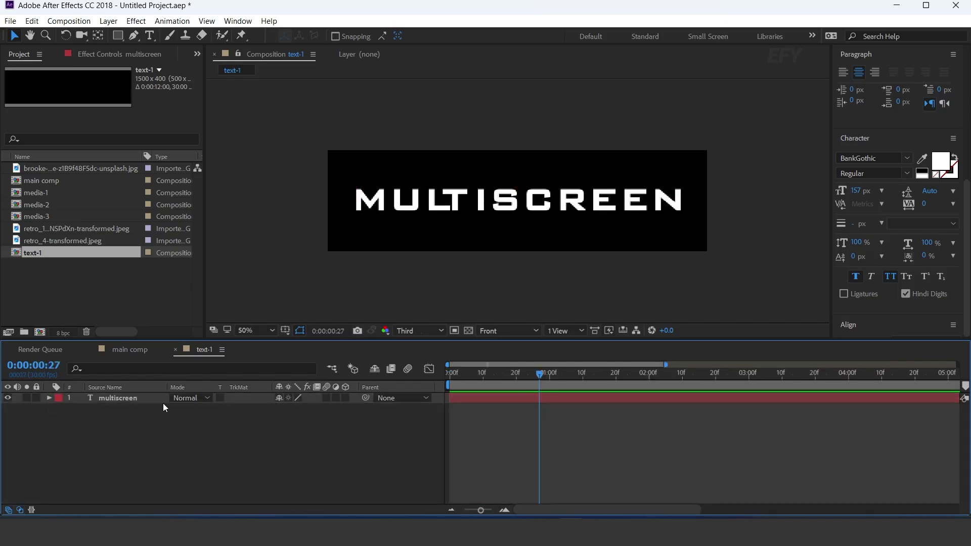
Place text-1 as the topmost layer in main comp, starting at about 0:00:00:10, and preview it over the photos
click(130, 351)
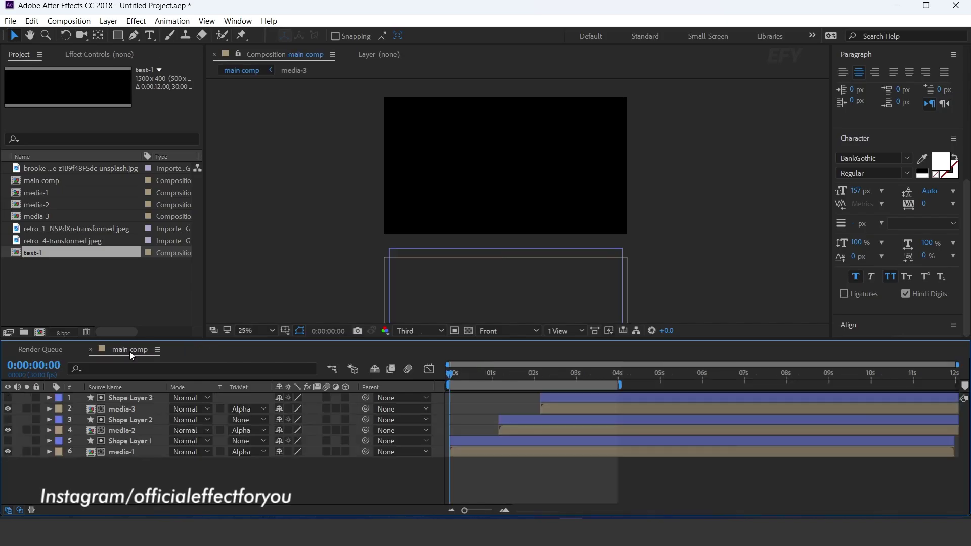
click(51, 280)
click(26, 256)
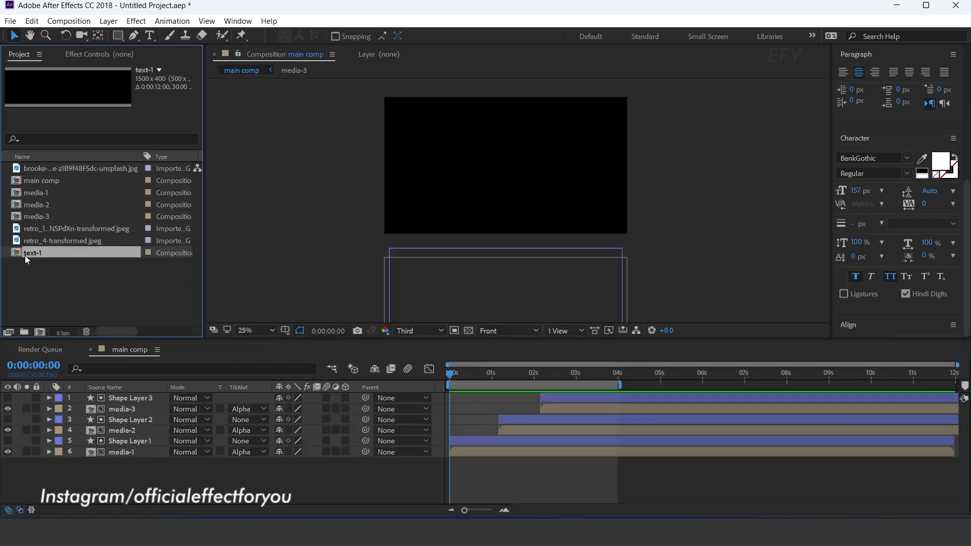
drag(17, 254, 475, 402)
click(446, 374)
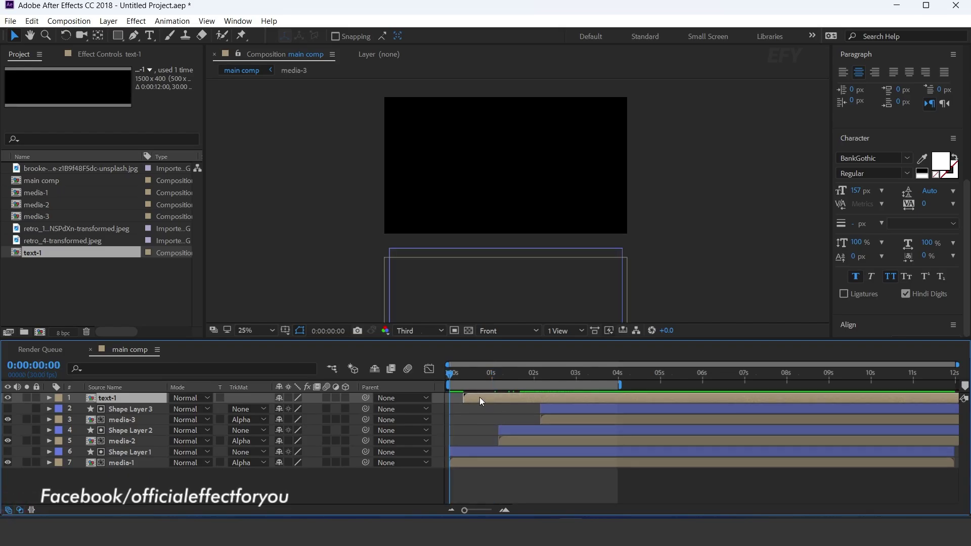
key(space)
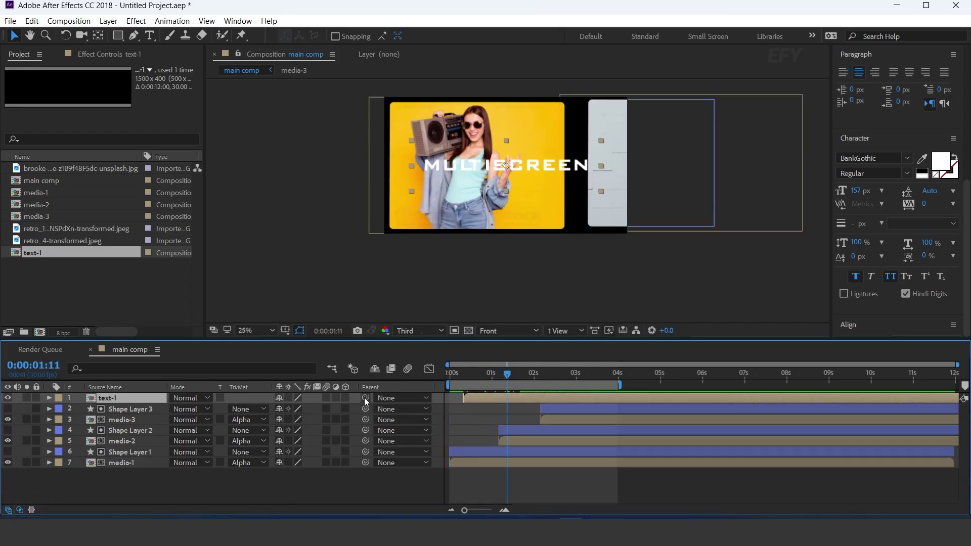
Parent the text-1 layer to media-1 and preview main comp from the beginning to check the title's movement
drag(366, 401, 133, 462)
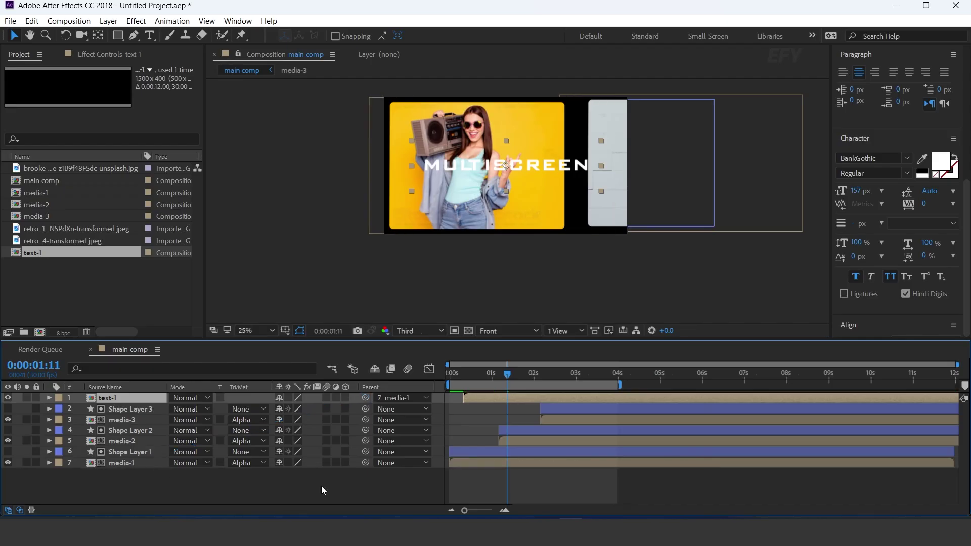
drag(457, 375, 437, 374)
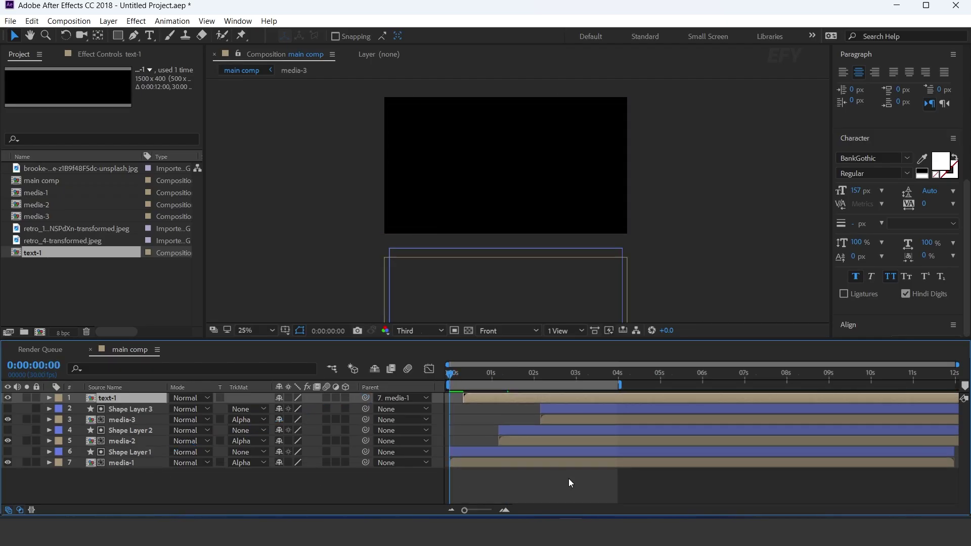
key(space)
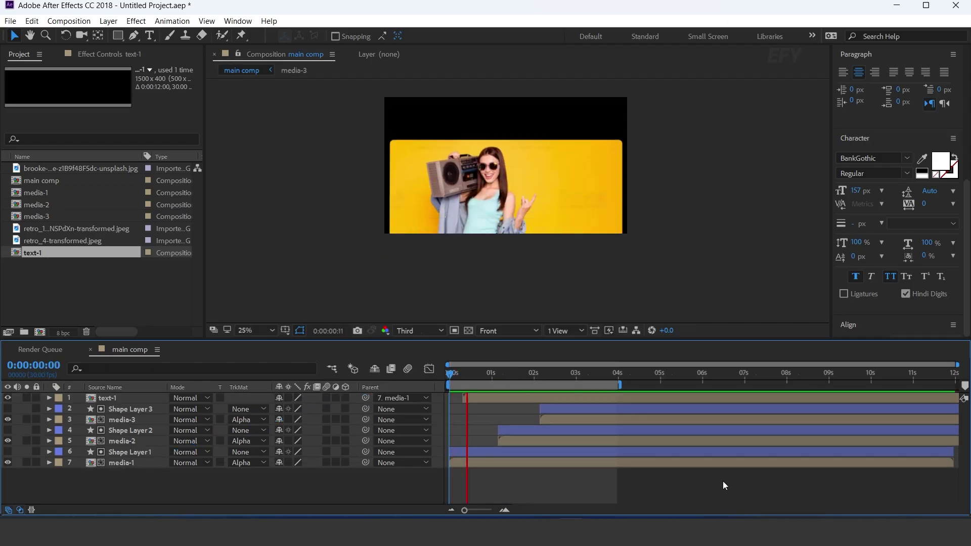
click(451, 373)
key(space)
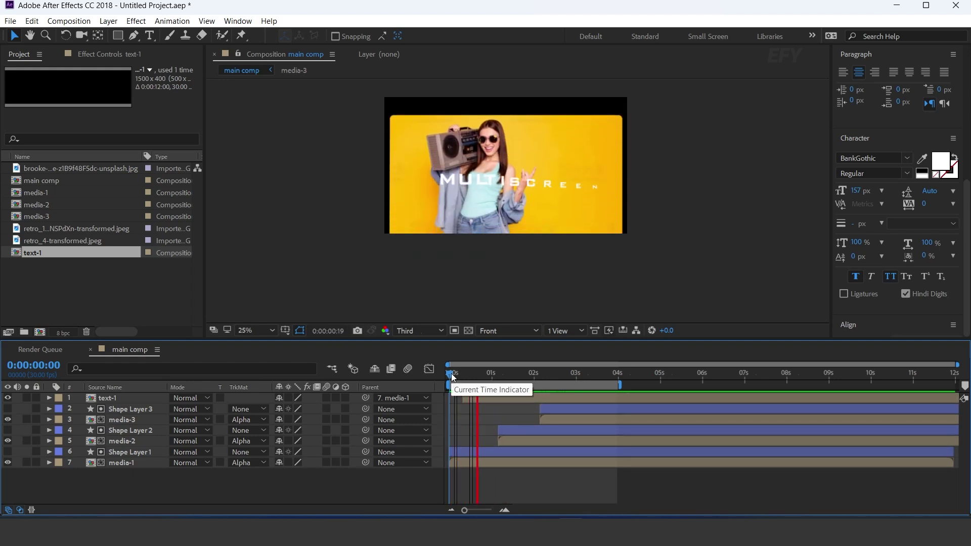
key(space)
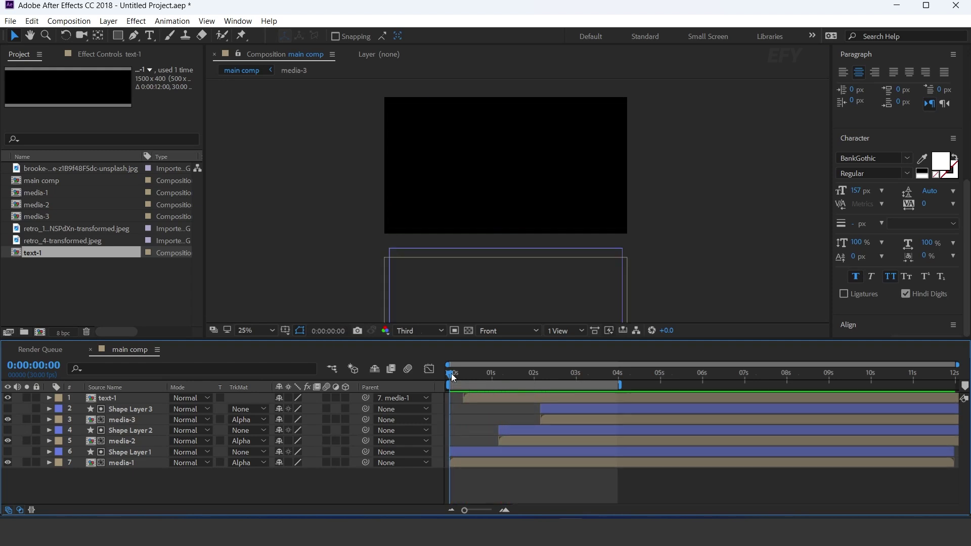
key(space)
Add a Scale keyframe of 100% to text-1 at 0:00:01:05, matching media-1's second Position keyframe
drag(451, 373, 491, 375)
click(499, 374)
click(514, 464)
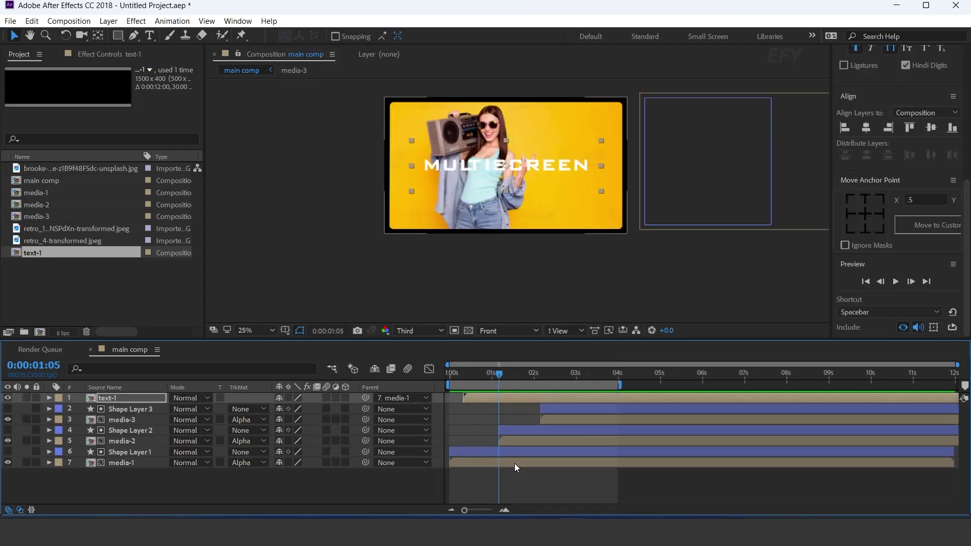
key(p)
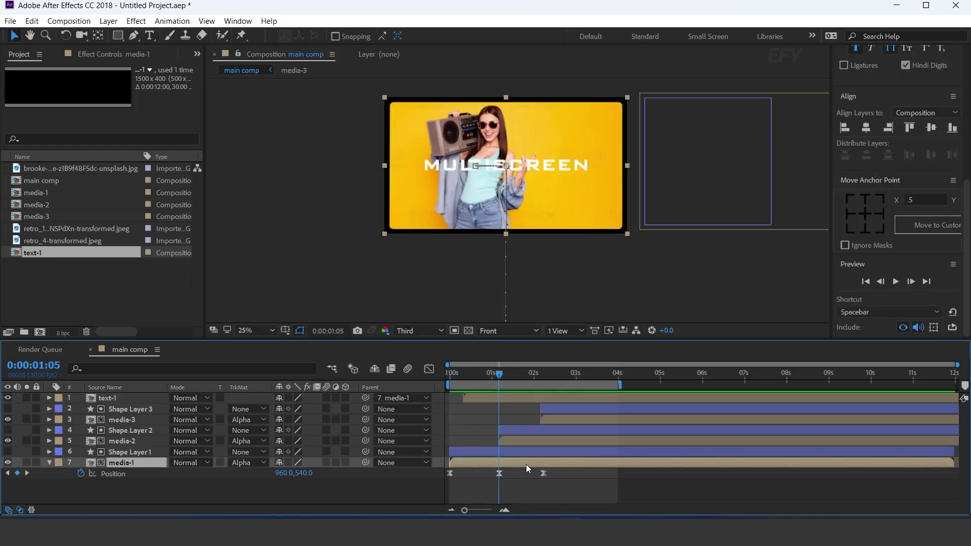
click(503, 398)
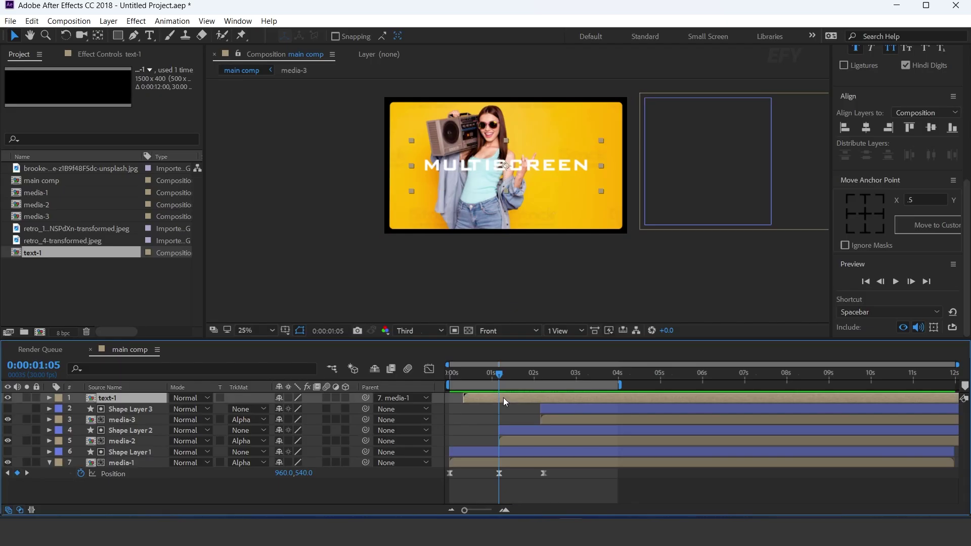
key(s)
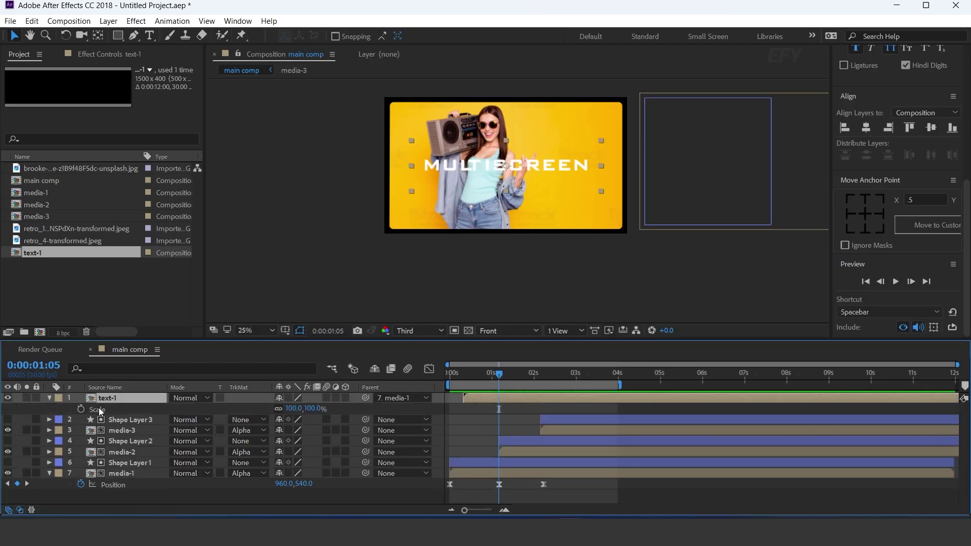
click(81, 410)
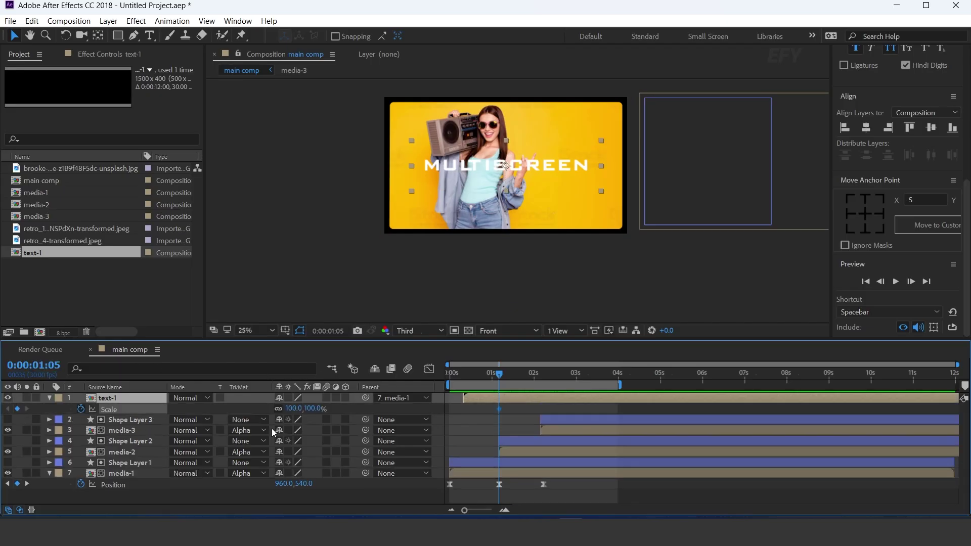
At 0:00:02:07, move text-1's anchor point to its left-centre edge, scale it to 56%, and centre the title within the first photo
click(542, 374)
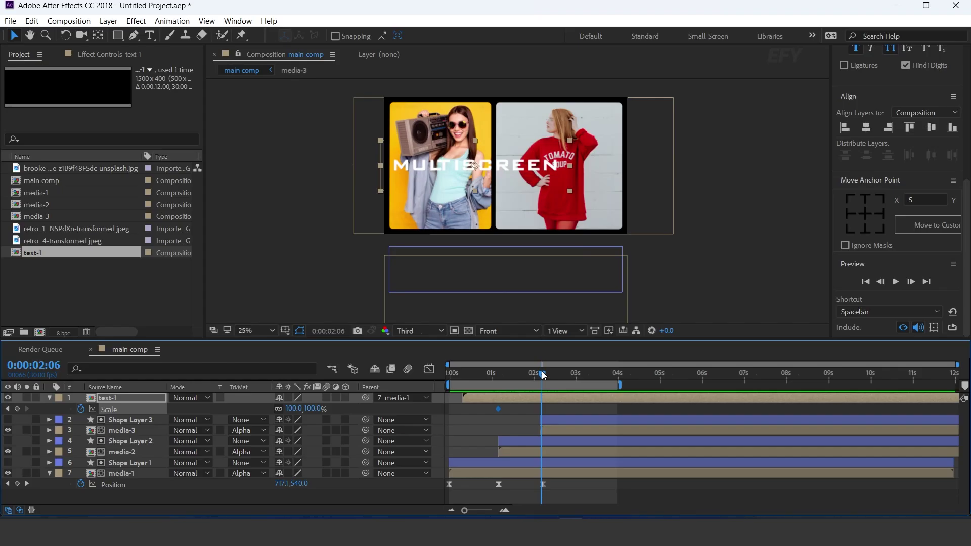
click(28, 484)
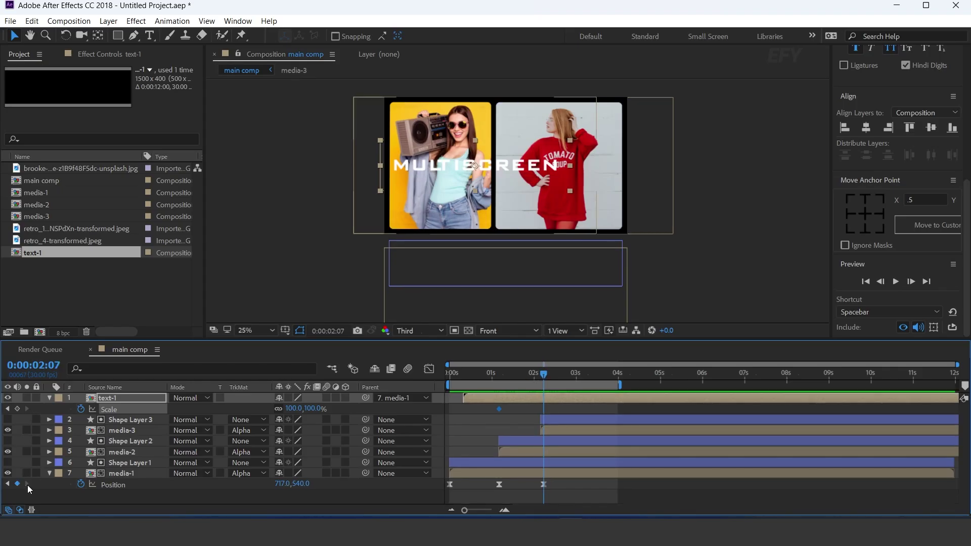
click(848, 214)
drag(294, 412, 262, 408)
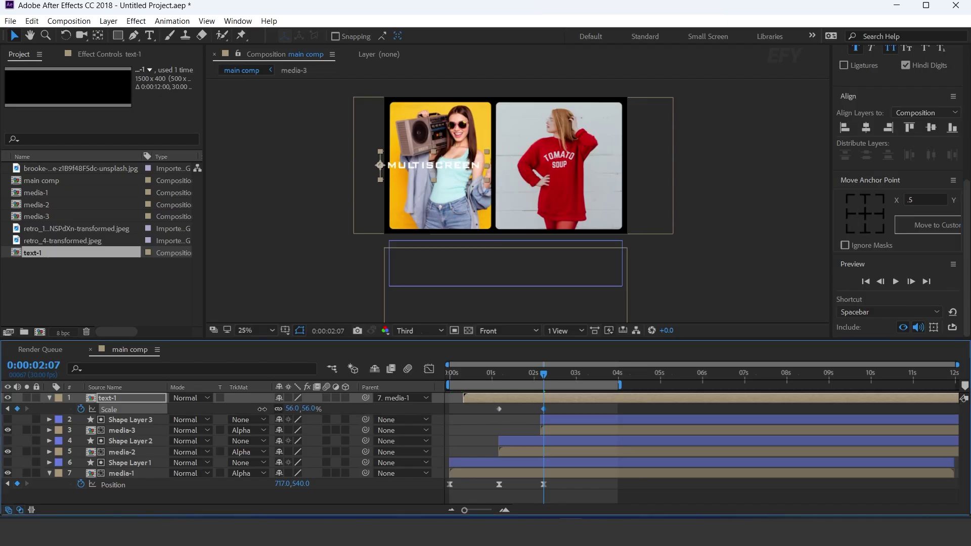
scroll(451, 157, up, 2)
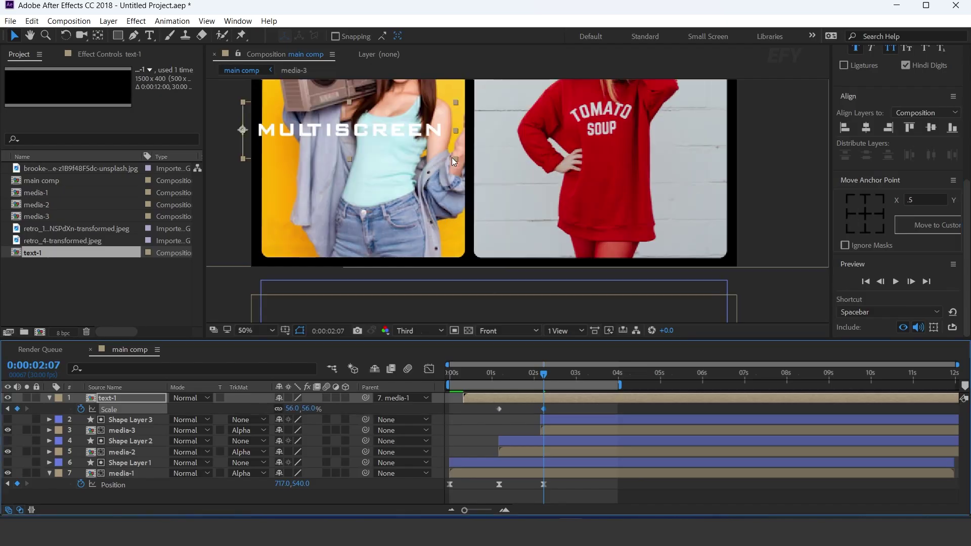
drag(394, 128, 402, 128)
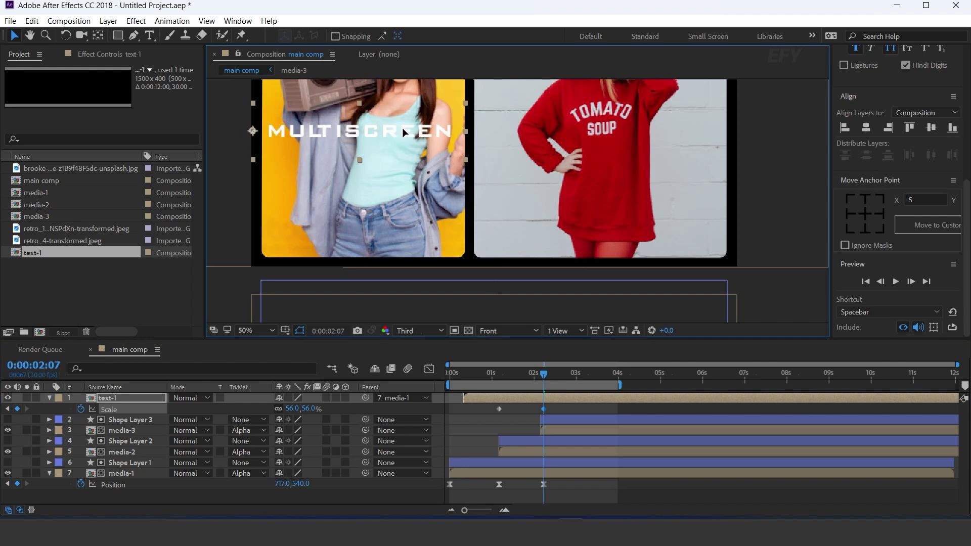
key(comma)
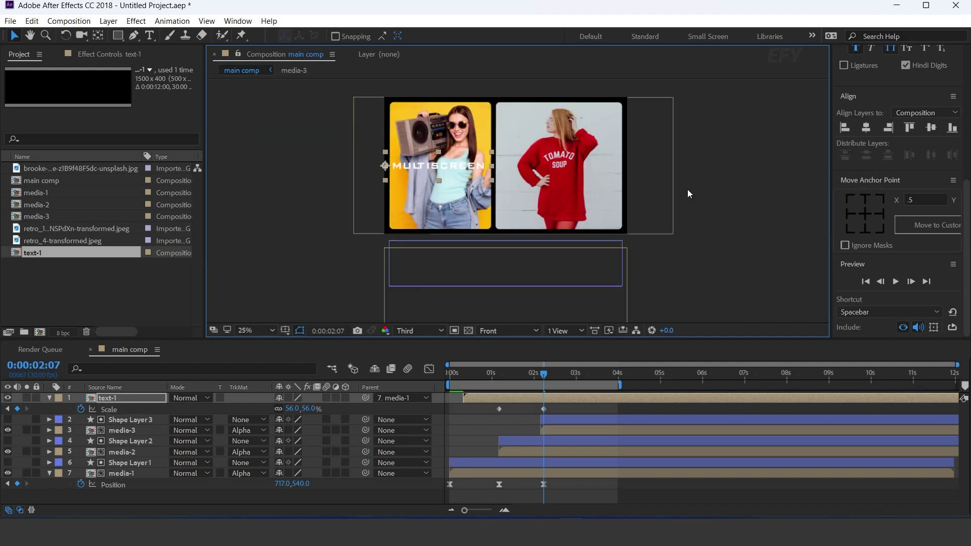
Ease both text-1 Scale keyframes, shape the speed curve so it peaks early and settles slowly, and preview the title's resizing
click(563, 377)
drag(552, 405, 490, 414)
right_click(544, 408)
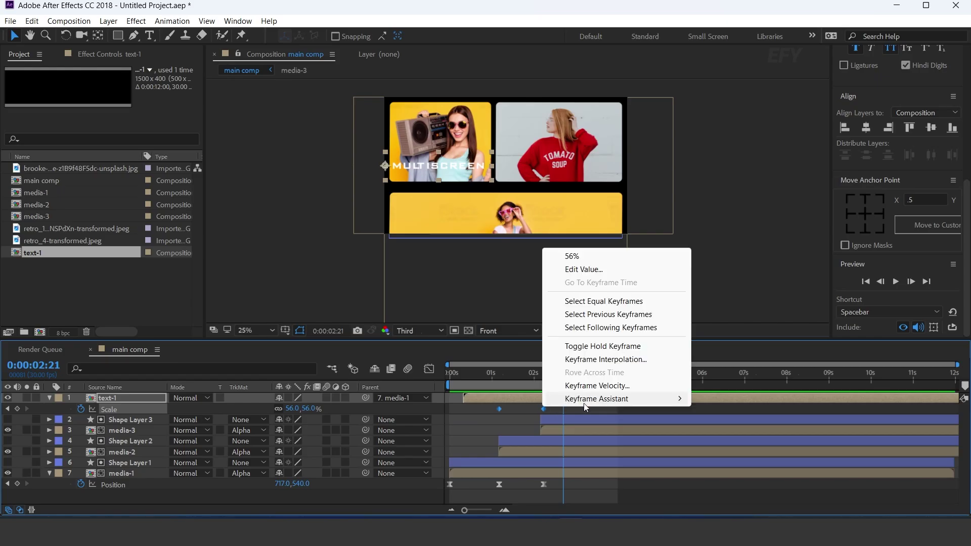
mouse_move(584, 399)
click(728, 438)
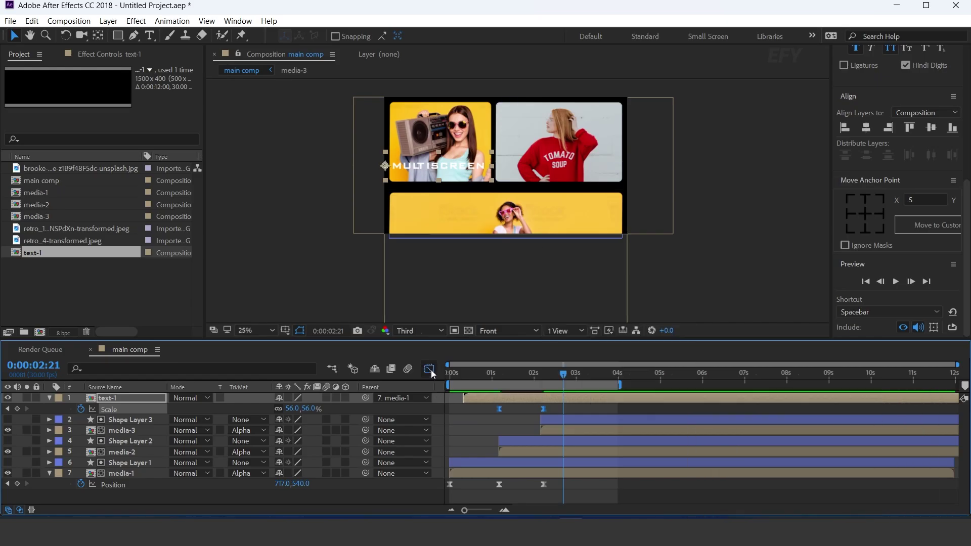
click(428, 369)
click(535, 399)
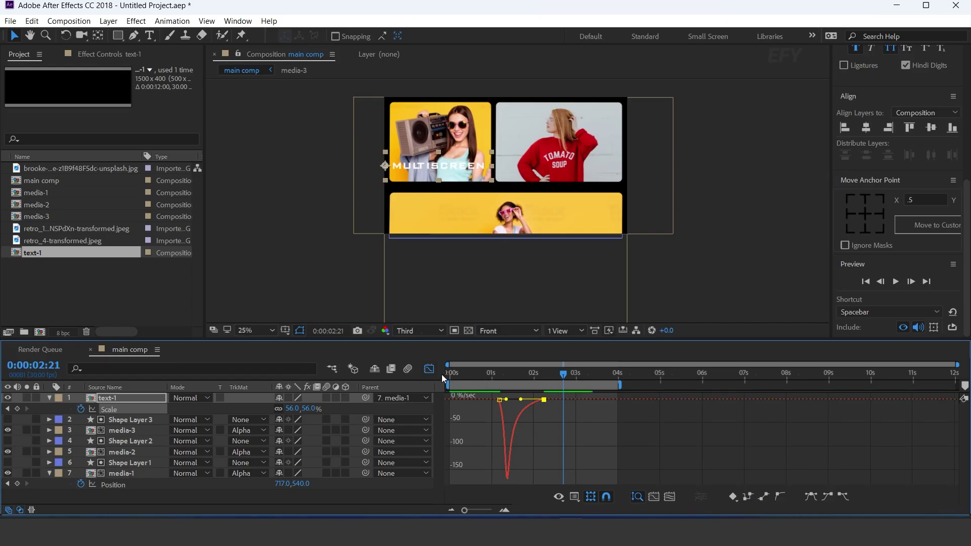
click(429, 370)
click(454, 375)
key(space)
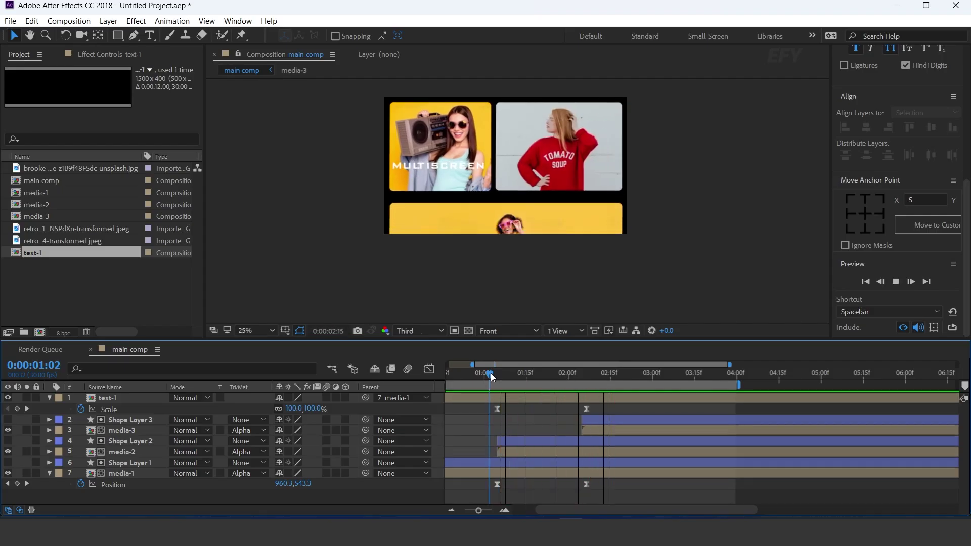
click(491, 376)
click(559, 375)
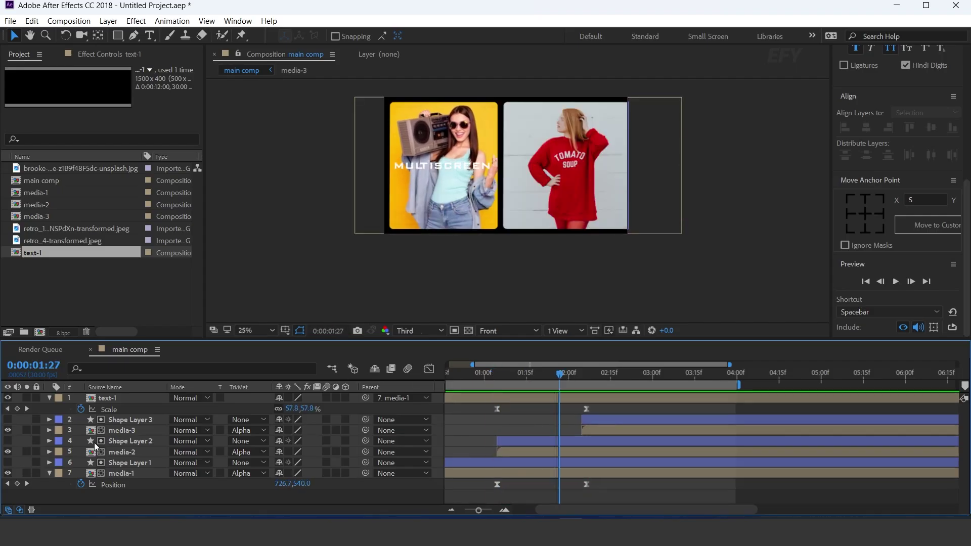
Duplicate the text-1 composition as text-2 and replace the source of a duplicated text-1 layer with it
click(49, 398)
click(32, 257)
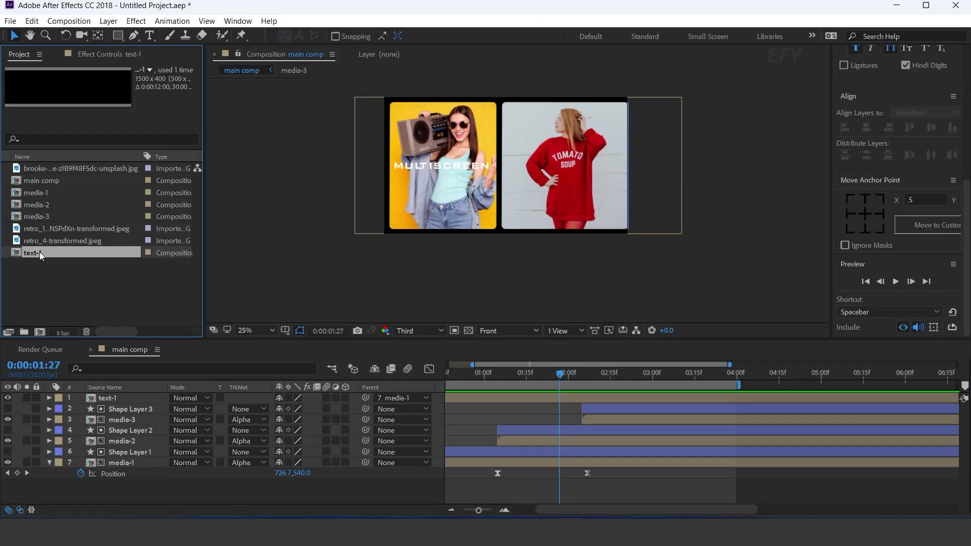
key(ctrl+d)
click(124, 398)
drag(38, 265, 115, 401)
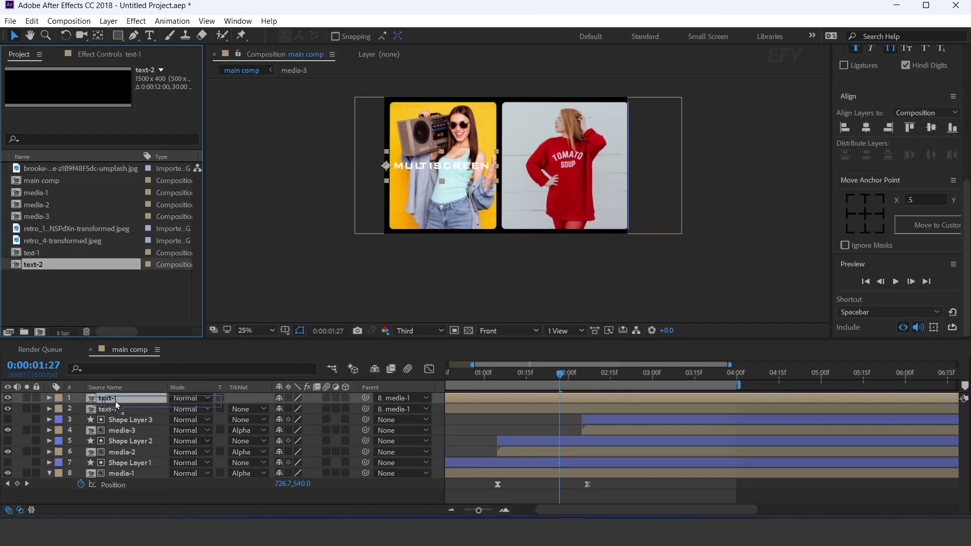
Parent the text-2 layer to media-3 and change the text inside the text-2 composition to "slideshow"
click(599, 432)
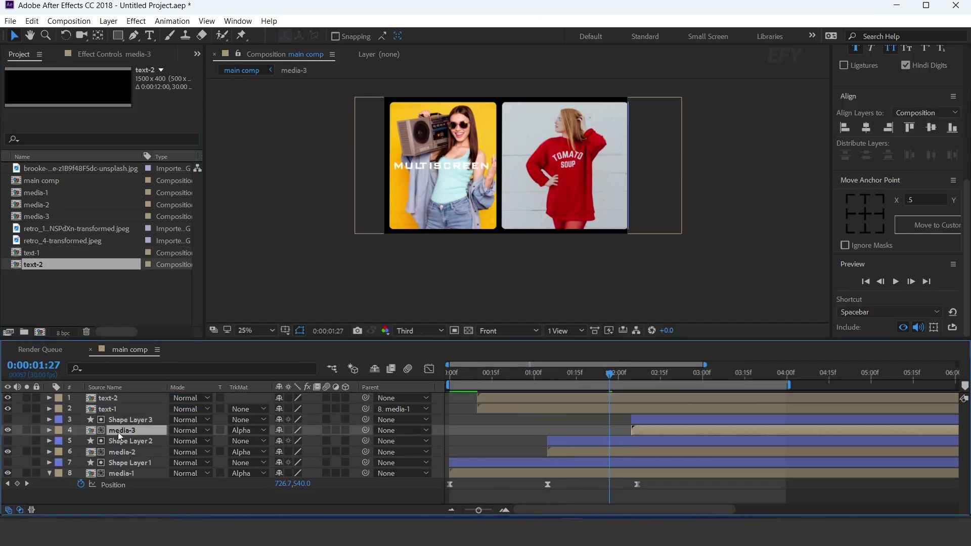
drag(366, 398, 135, 431)
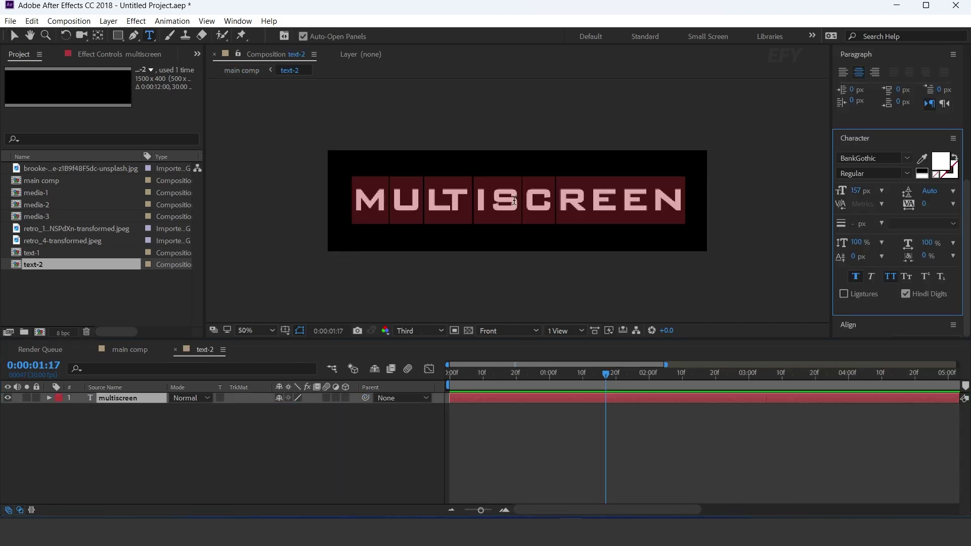
text(slideshow)
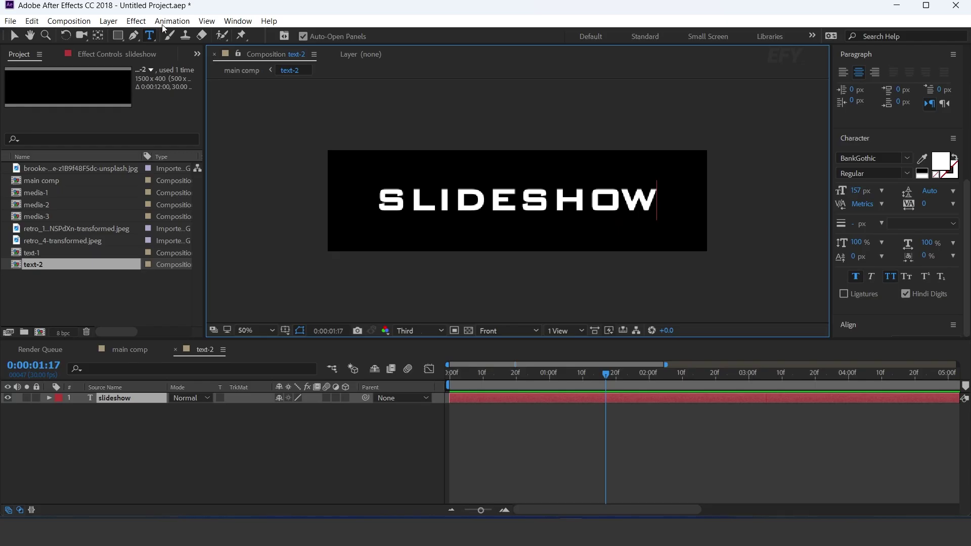
click(14, 35)
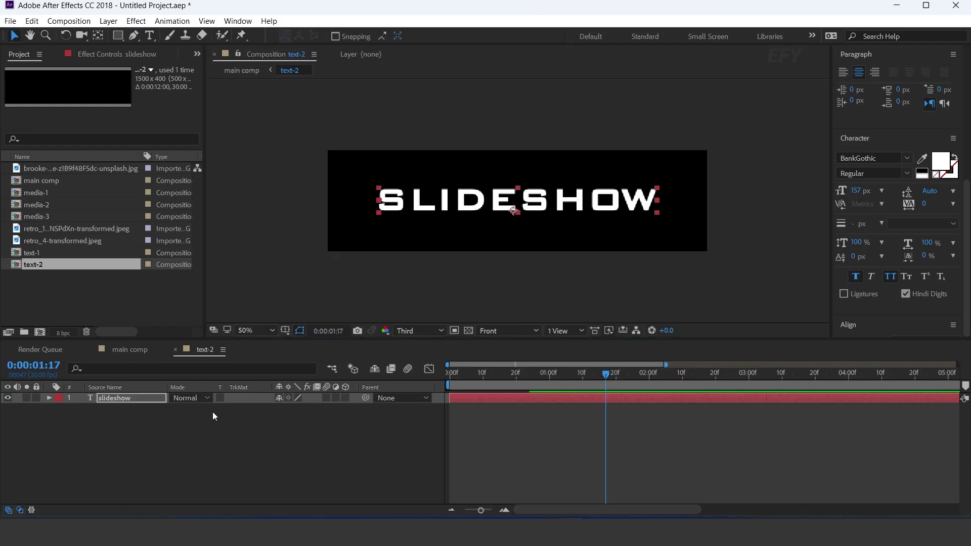
click(176, 351)
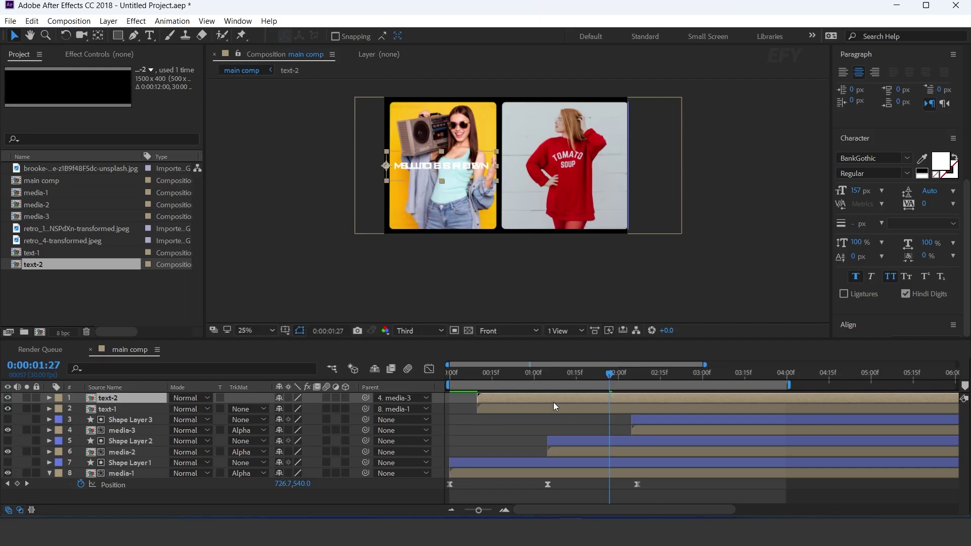
Start the text-2 layer together with media-3 at about 0:00:02:05, place its title over the third photo, and preview it
drag(524, 399, 674, 393)
drag(615, 377, 660, 377)
drag(483, 111, 520, 235)
click(627, 375)
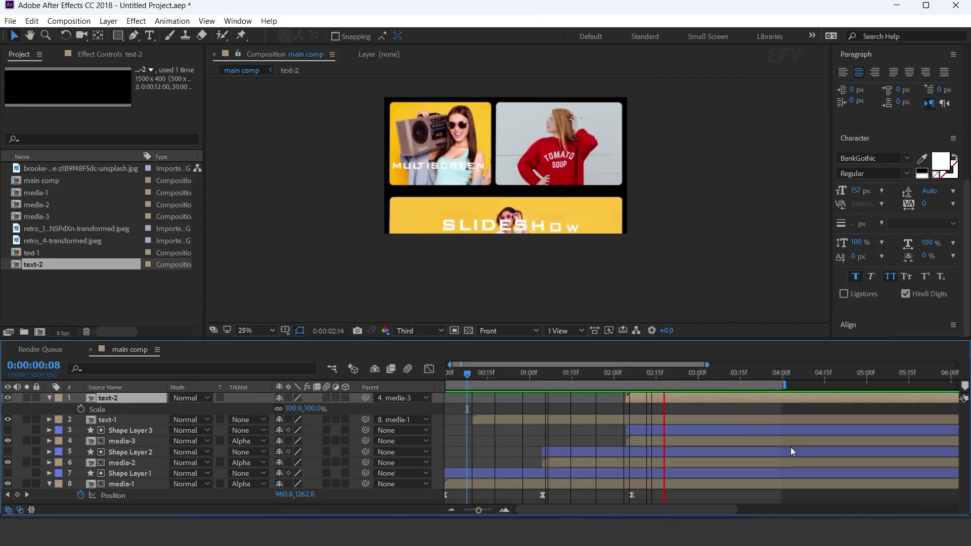
key(space)
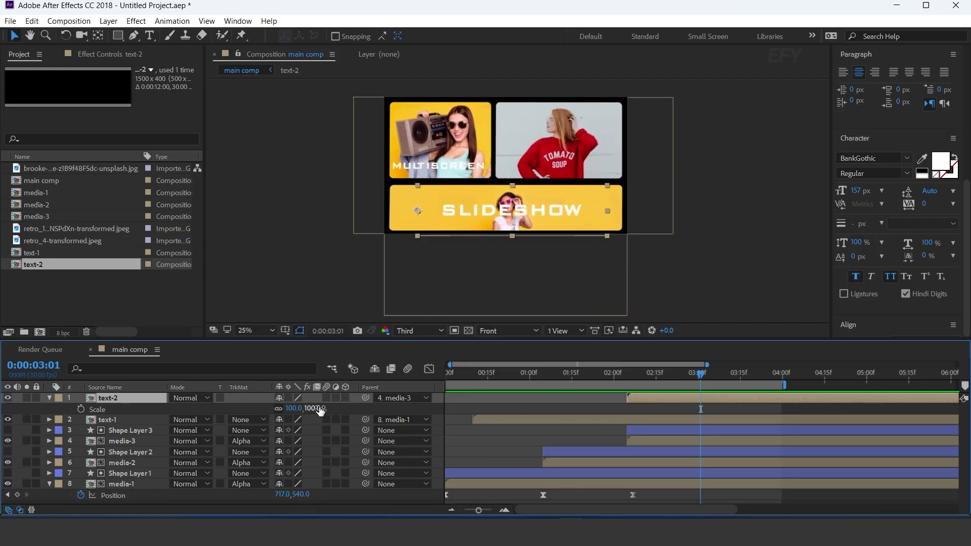
Scale text-2 down to 72% and centre the slideshow title on the third photo
drag(295, 410, 303, 409)
scroll(509, 217, up, 2)
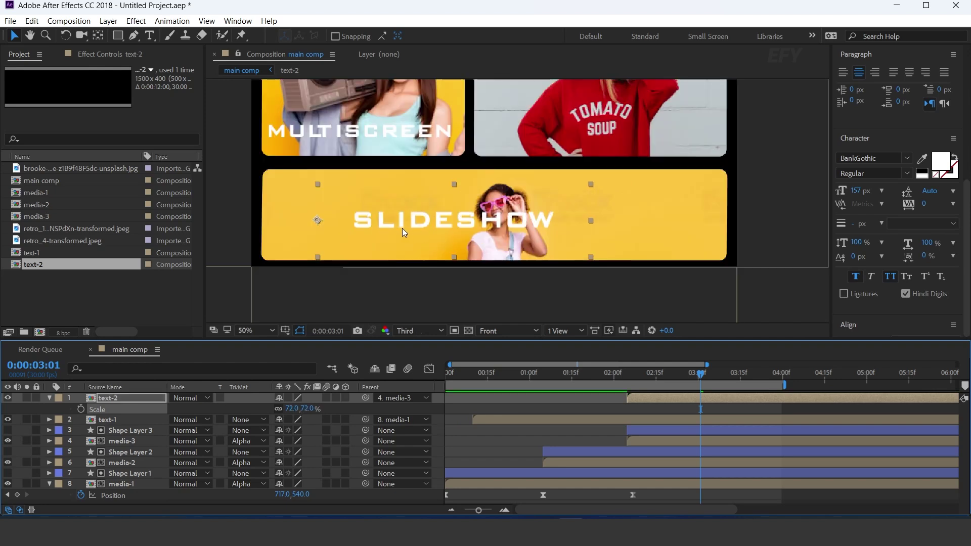
drag(434, 238, 448, 237)
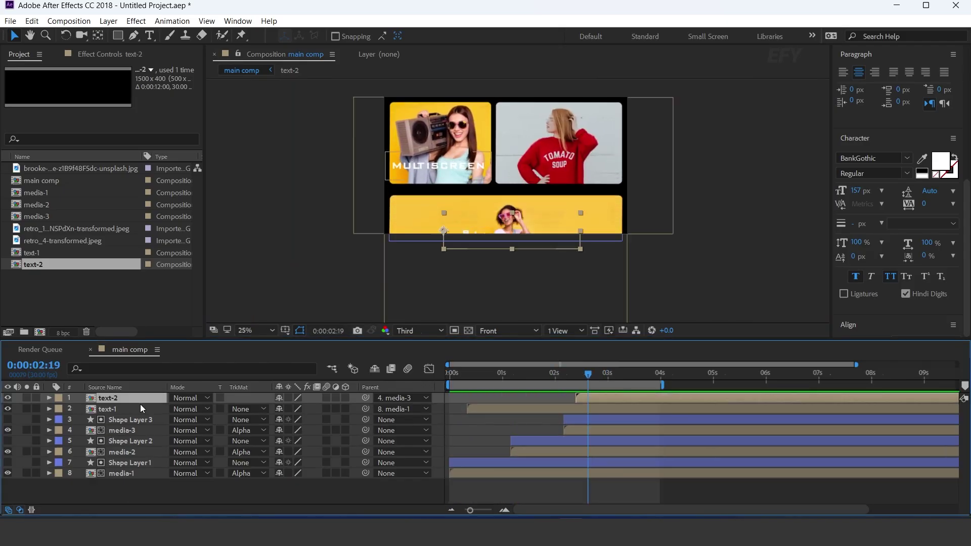
Enable motion blur for all layers in main comp and preview the finished animation enlarged at Full resolution
key(ctrl+a)
click(327, 397)
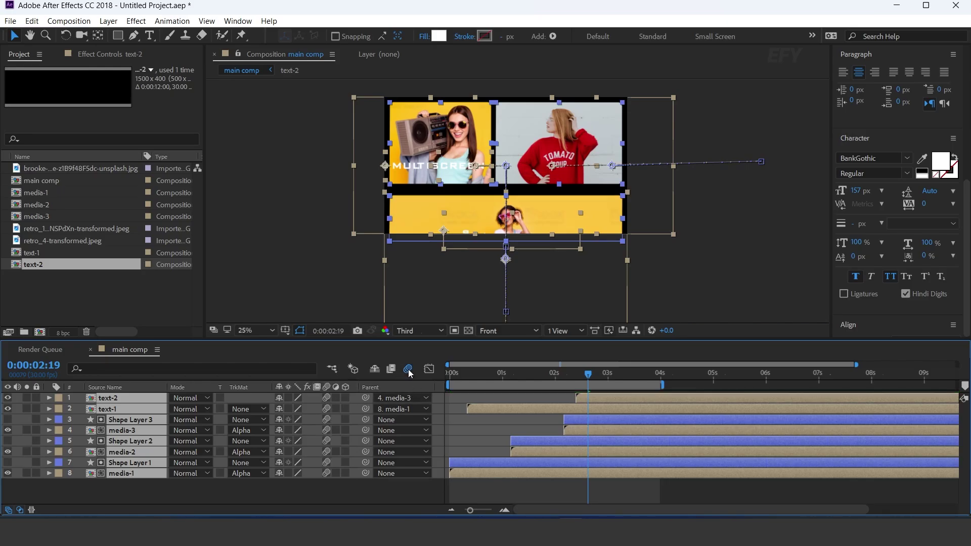
click(399, 490)
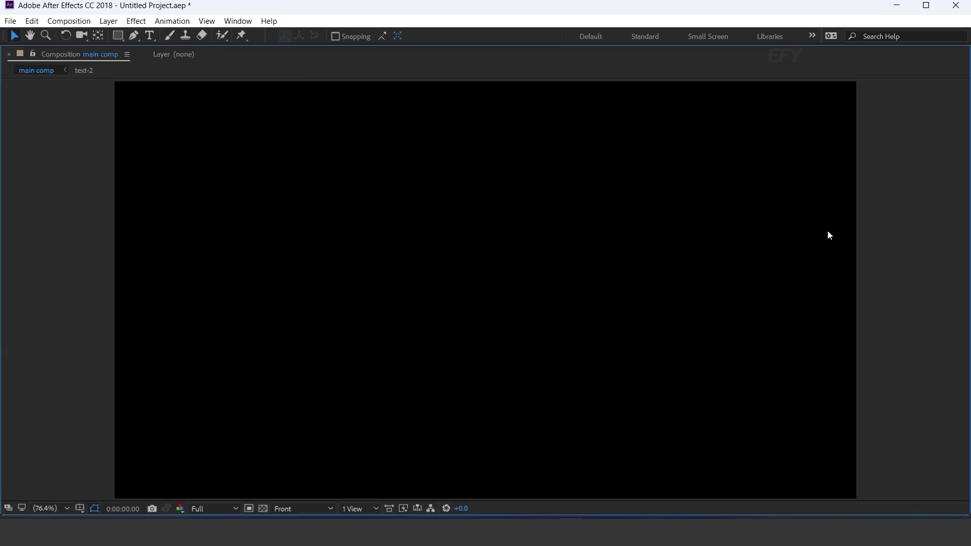
key(space)
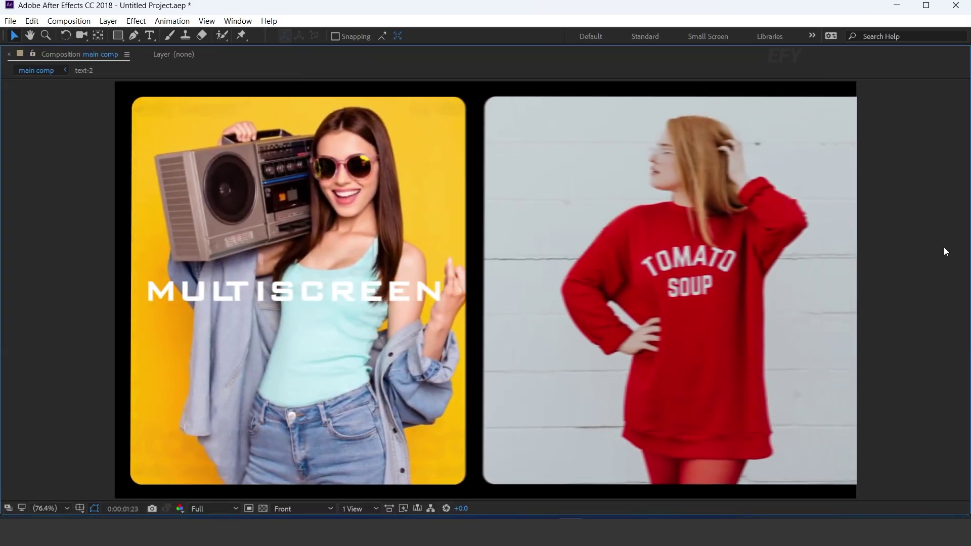